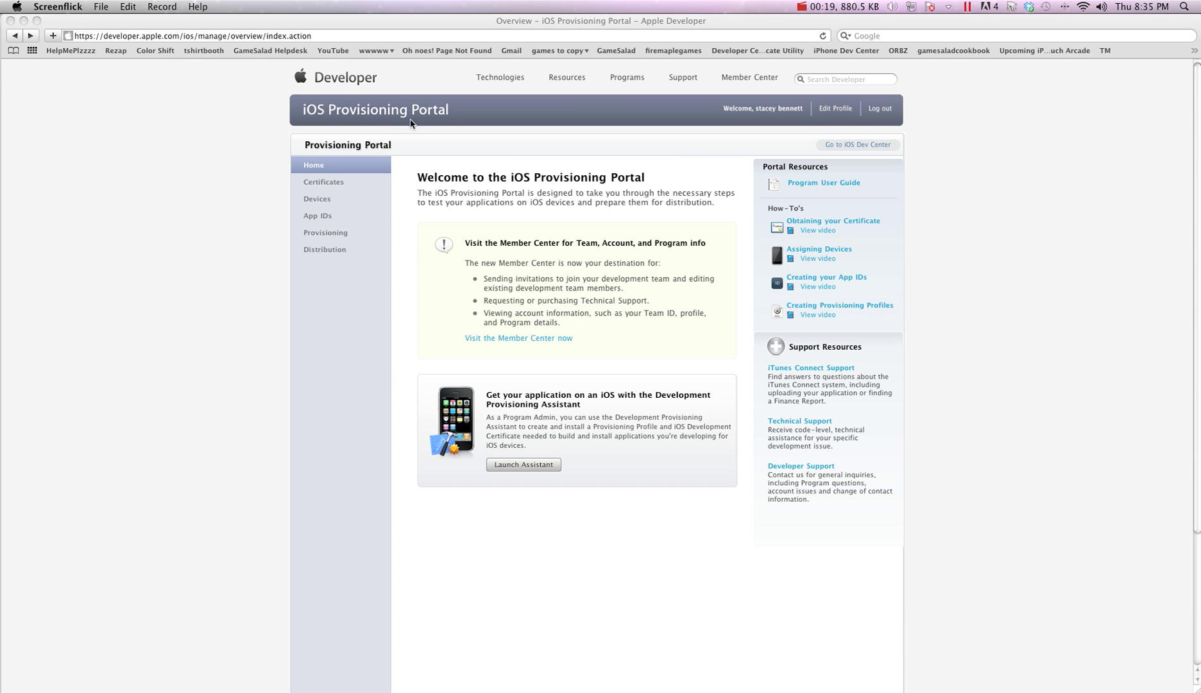
Go to the App IDs page listing existing identifiers such as Zombie Drop and Tiny Balls
click(319, 216)
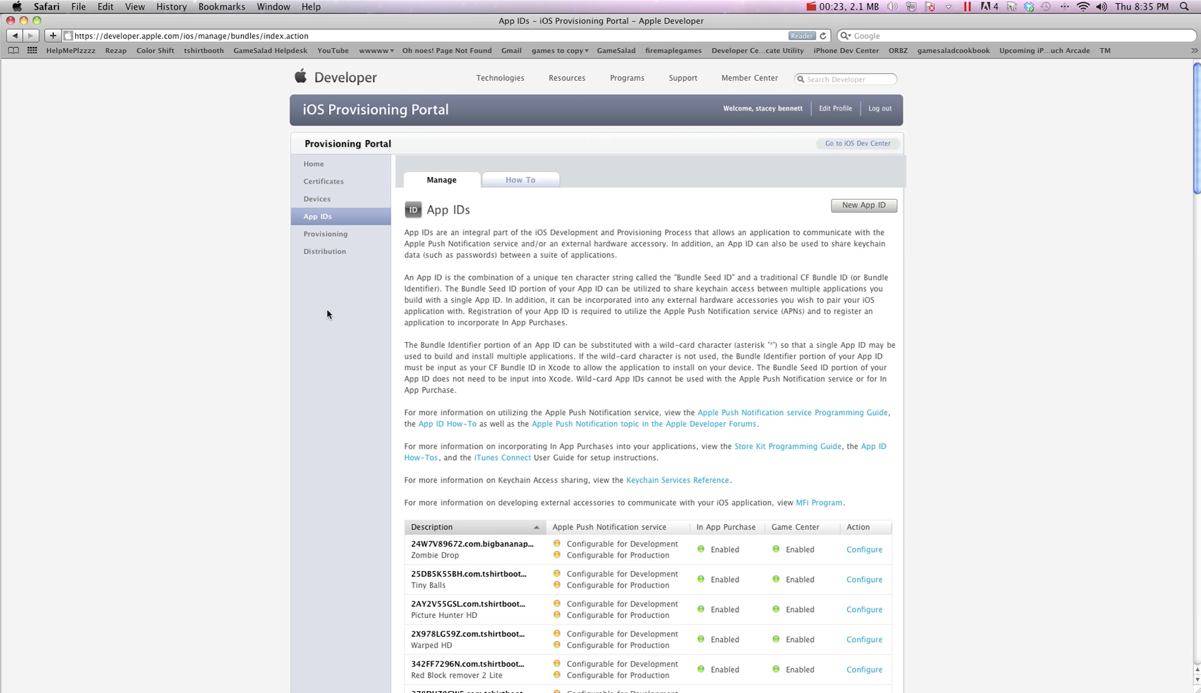
scroll(327, 349, down, 1)
Submit a new App ID 'my crazy cool game' with bundle identifier com.tshirtbooth.mycrazycoolgame
click(871, 191)
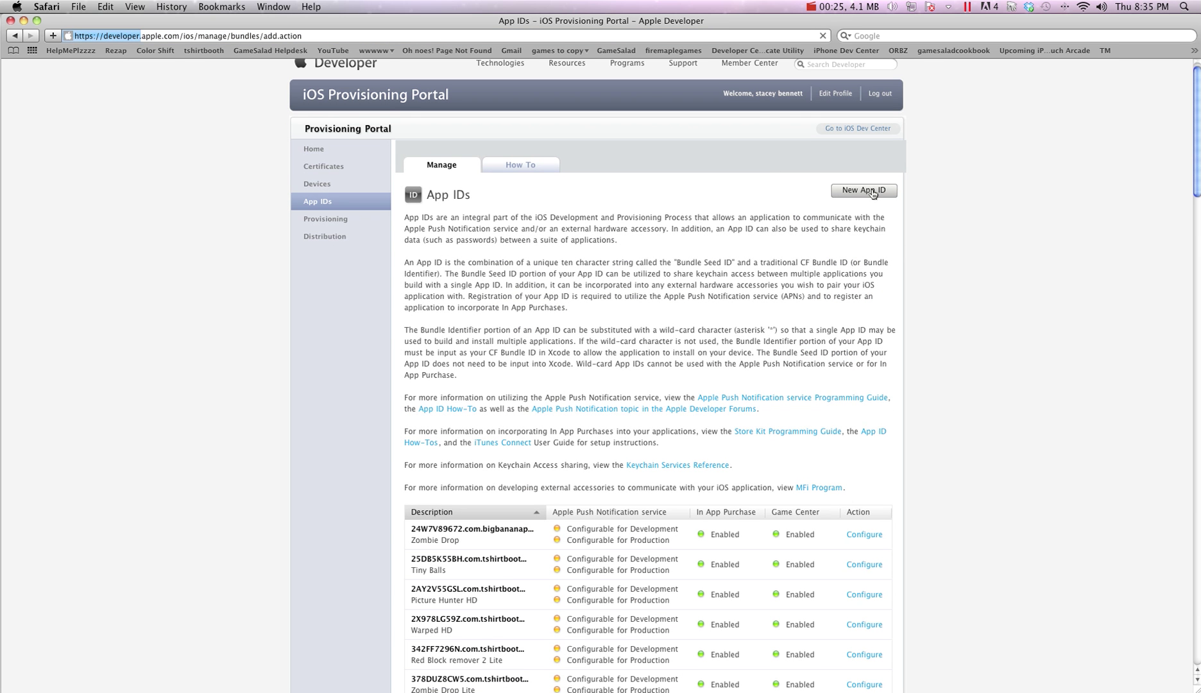
click(473, 298)
text(my craz)
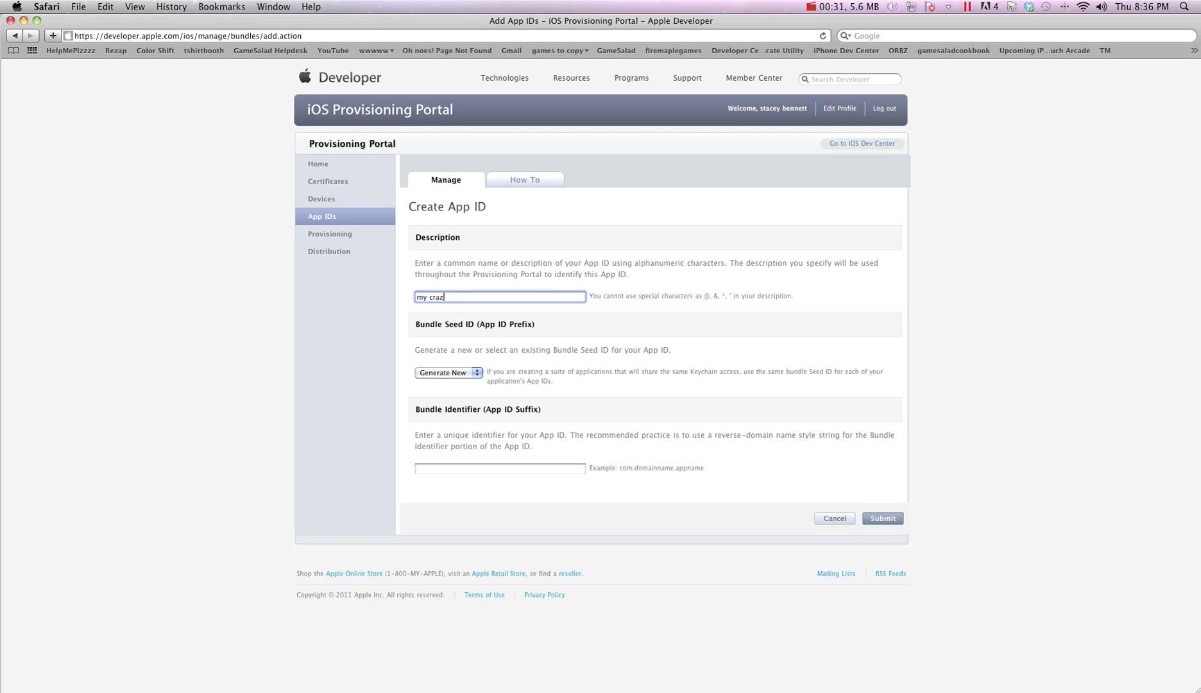
text(y cool game)
click(449, 469)
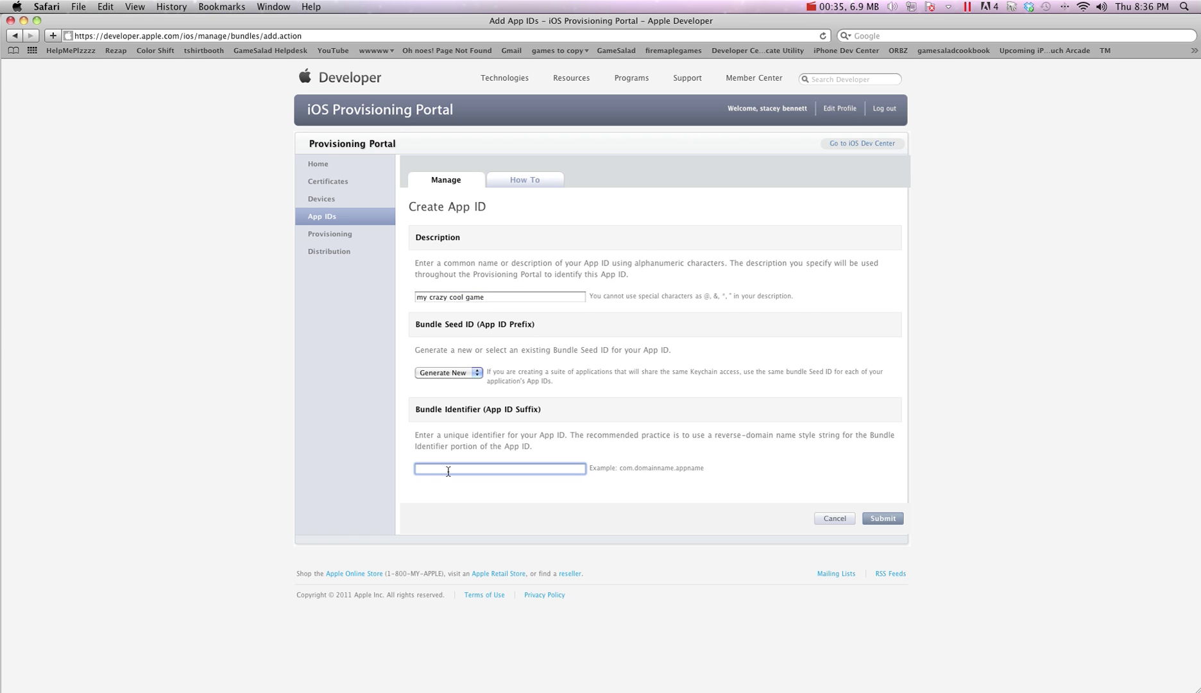
text(com.ts)
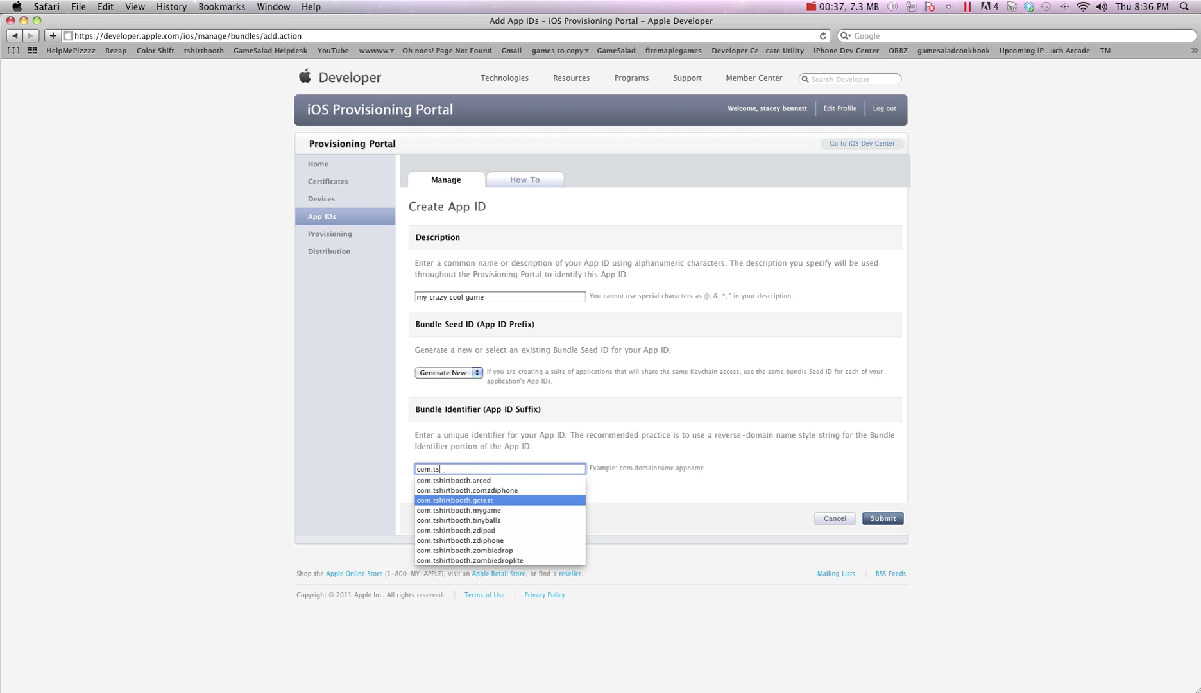
text(hirtbooth.mycracycoolgame)
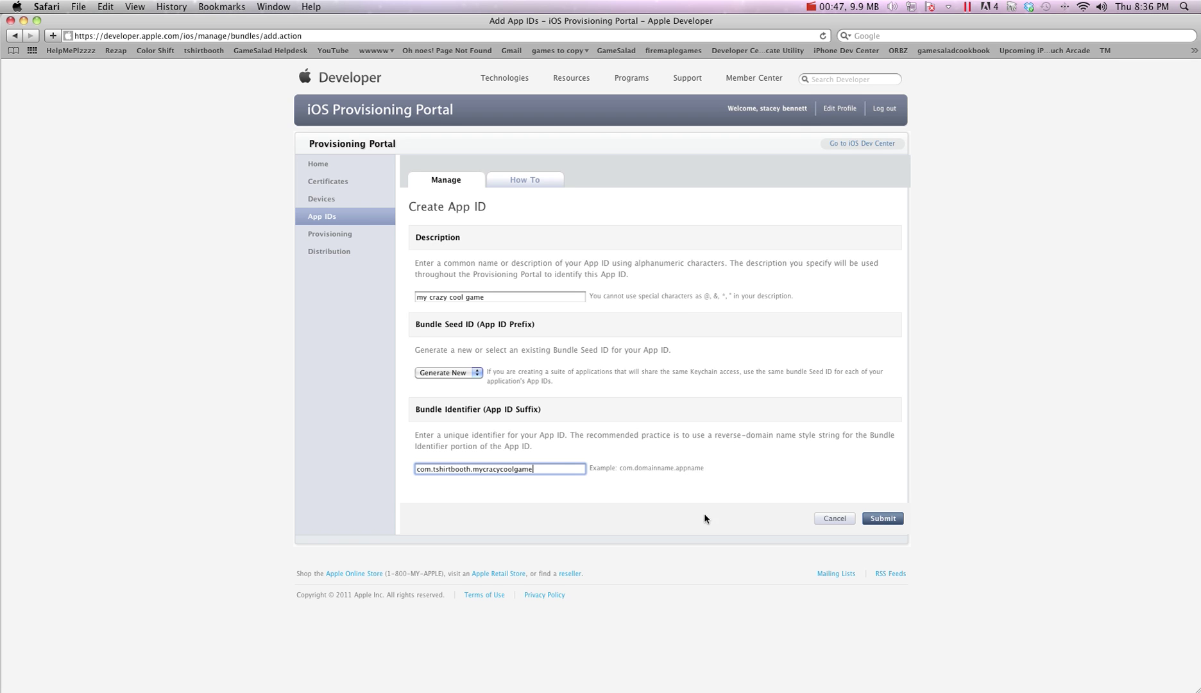
click(499, 469)
key(BackSpace)
text(z)
click(897, 521)
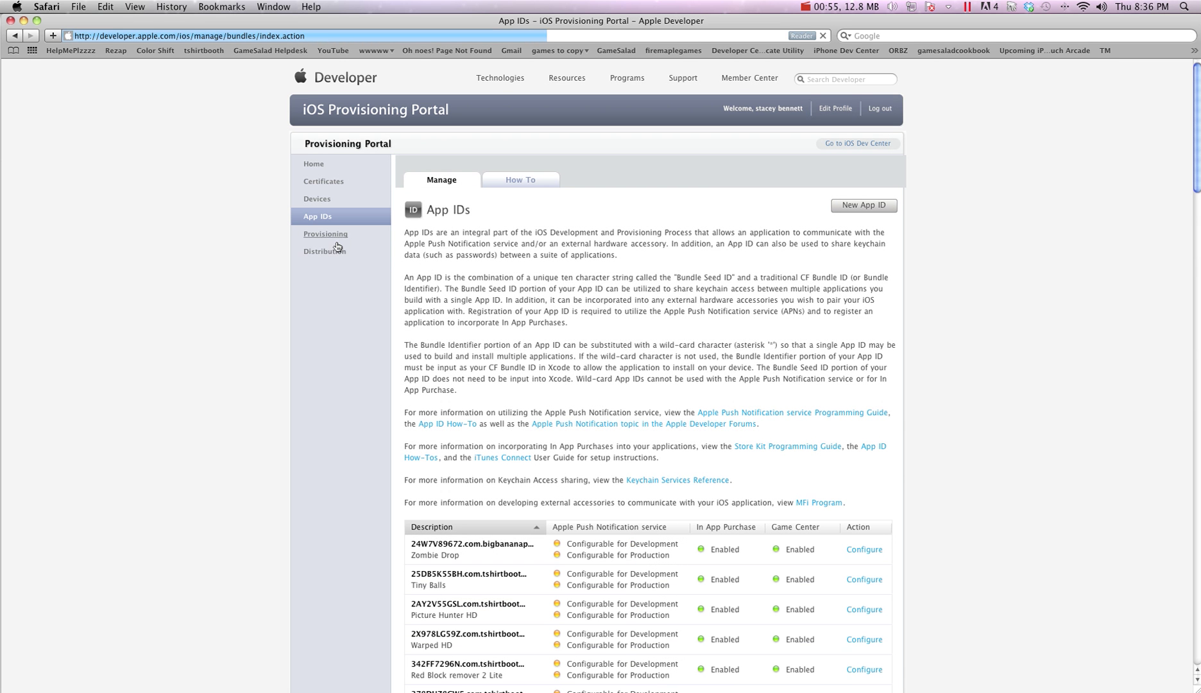
Start a new Ad Hoc distribution profile that includes all registered devices
click(327, 235)
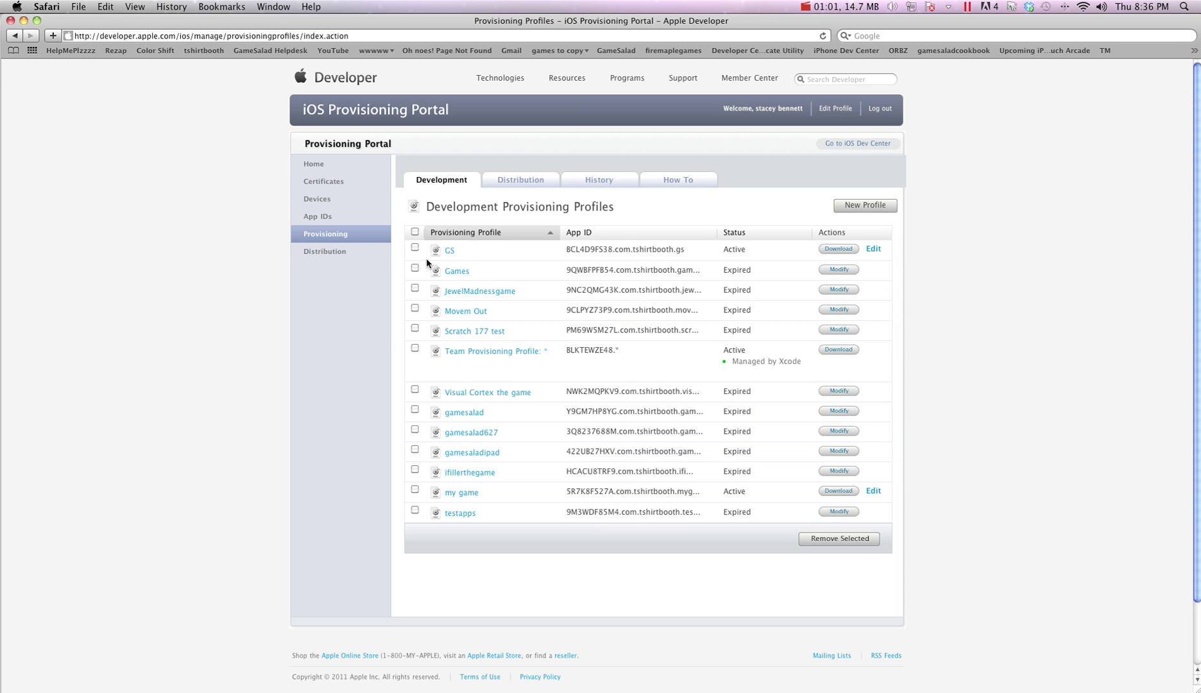
click(517, 181)
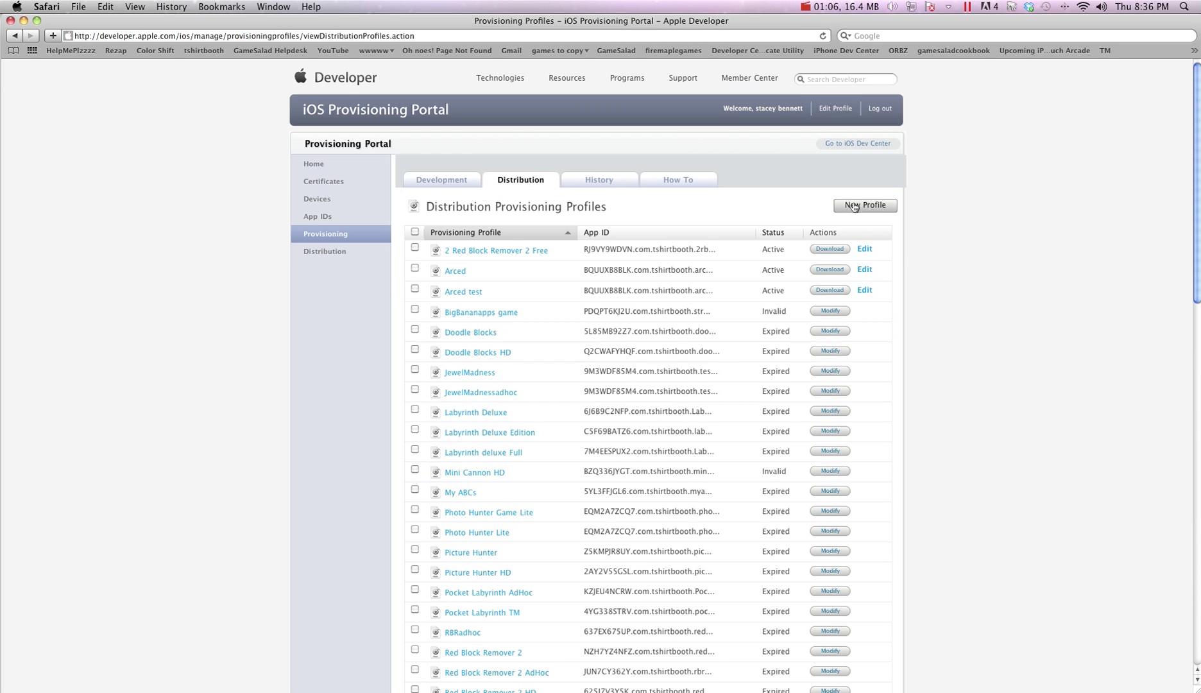
click(854, 205)
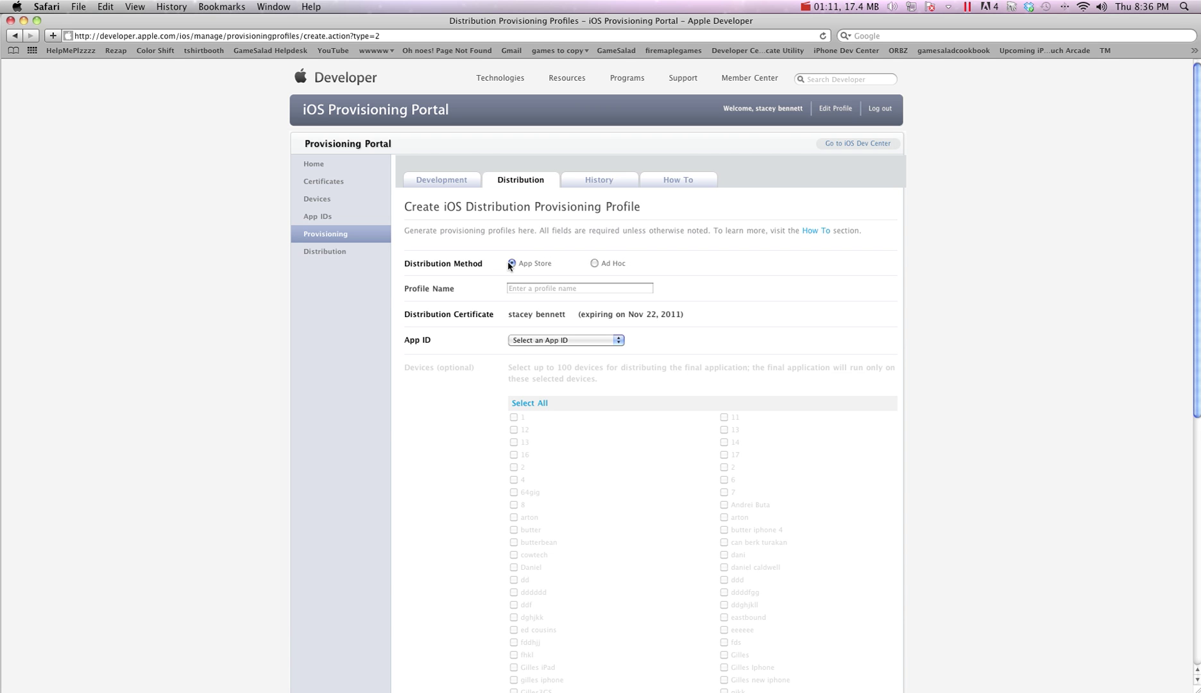
click(610, 268)
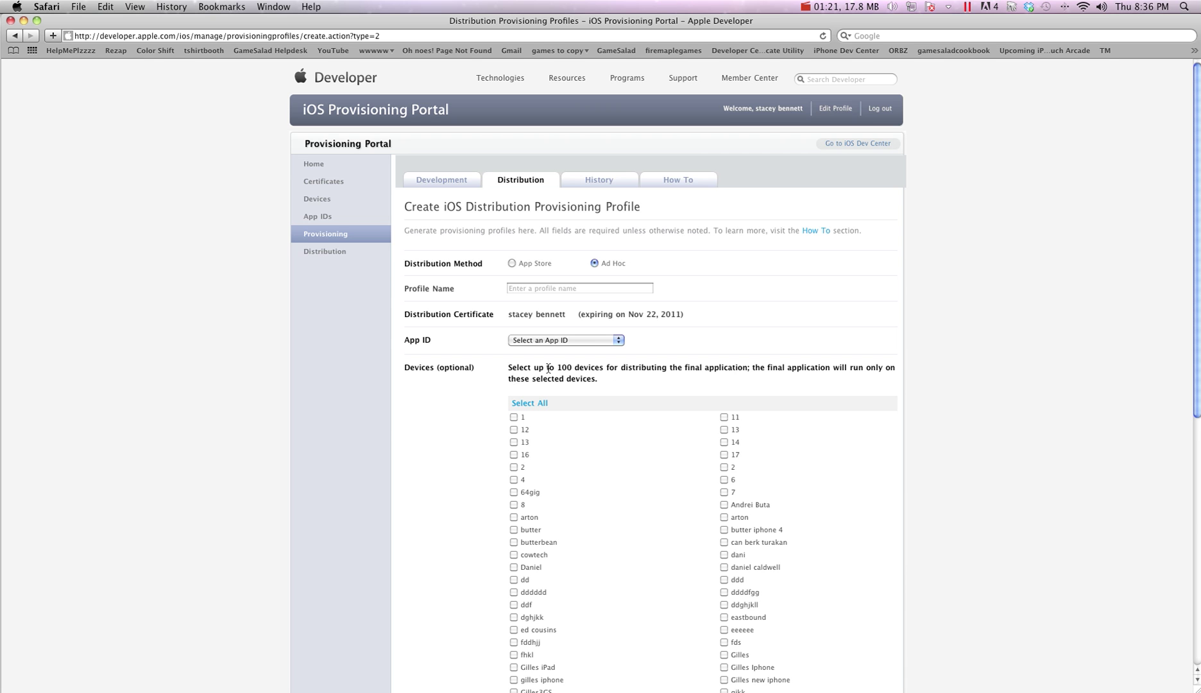
click(512, 264)
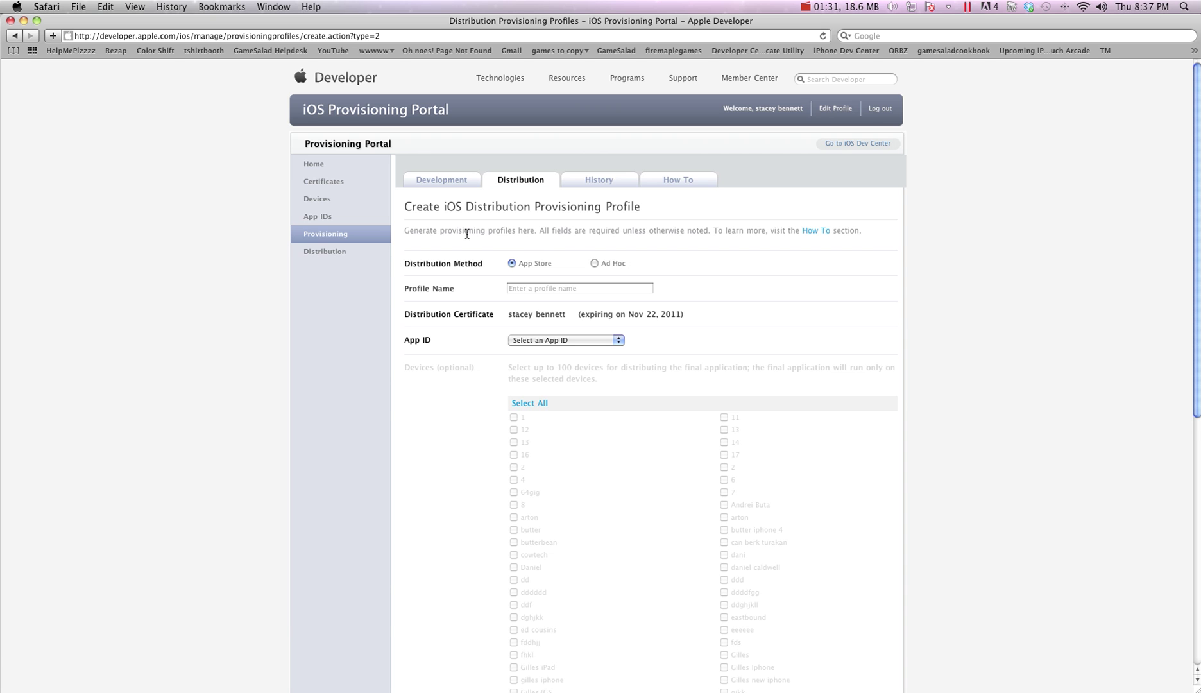
click(596, 263)
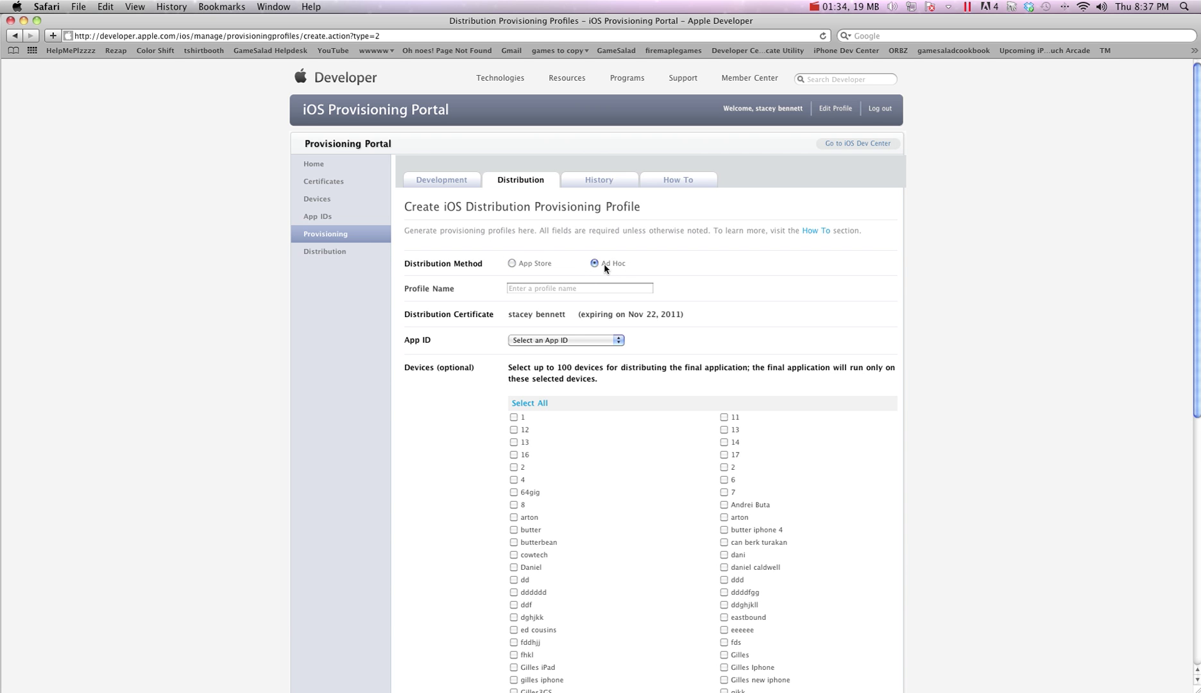
click(520, 404)
Choose my crazy cool game as the profile's App ID and attempt to submit
click(582, 342)
scroll(575, 416, down, 3)
scroll(575, 416, down, 1)
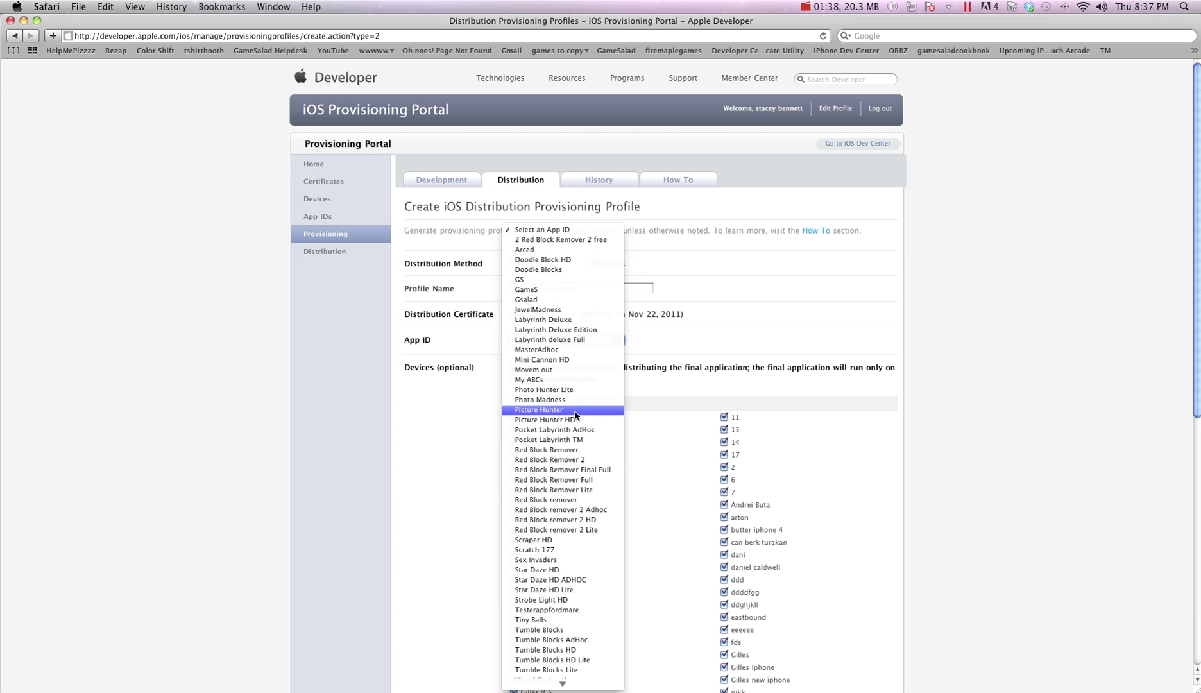
scroll(575, 416, down, 10)
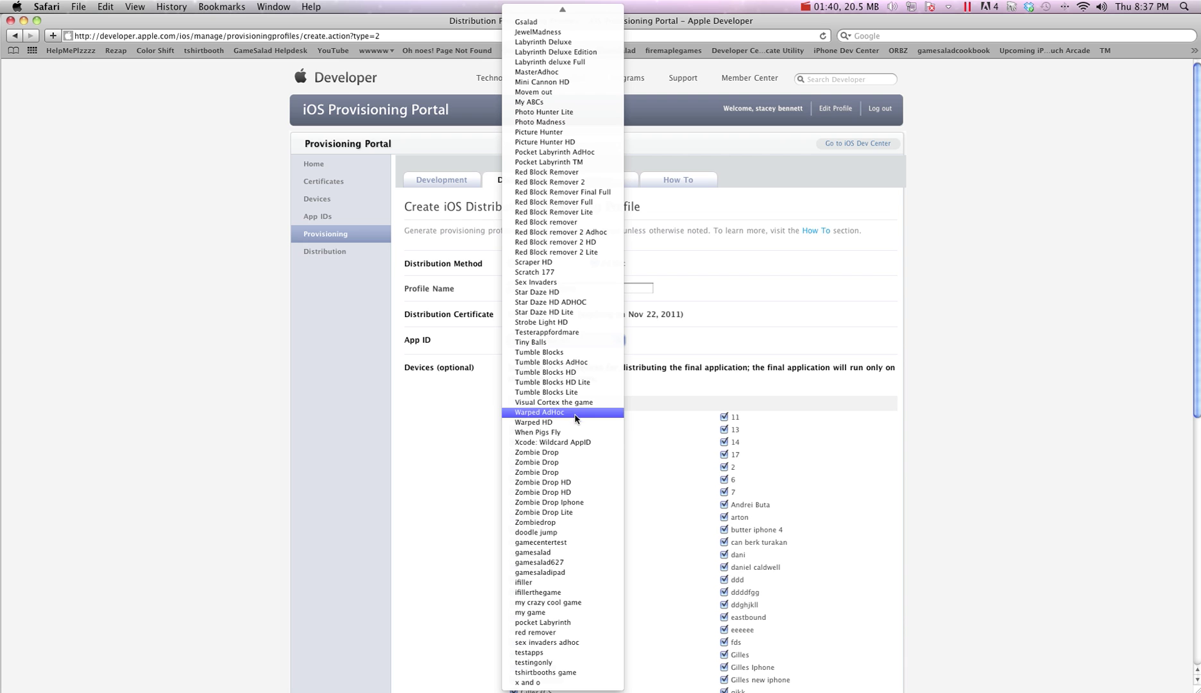
click(580, 604)
scroll(834, 424, down, 10)
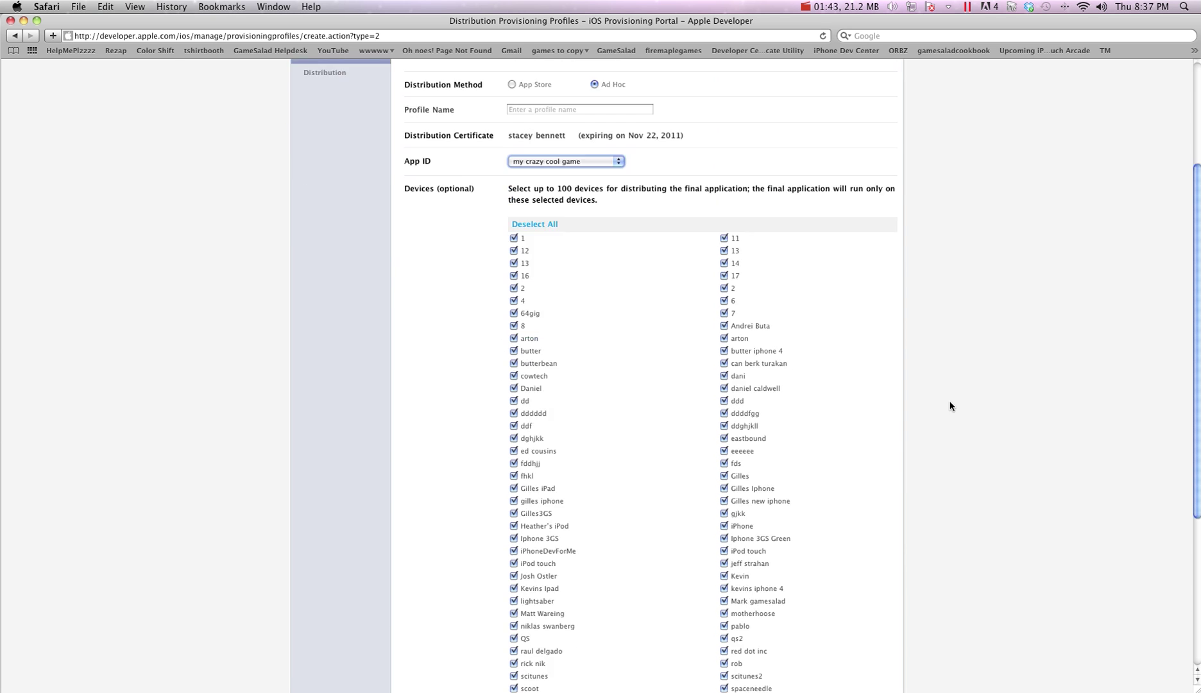
scroll(878, 545, up, 1)
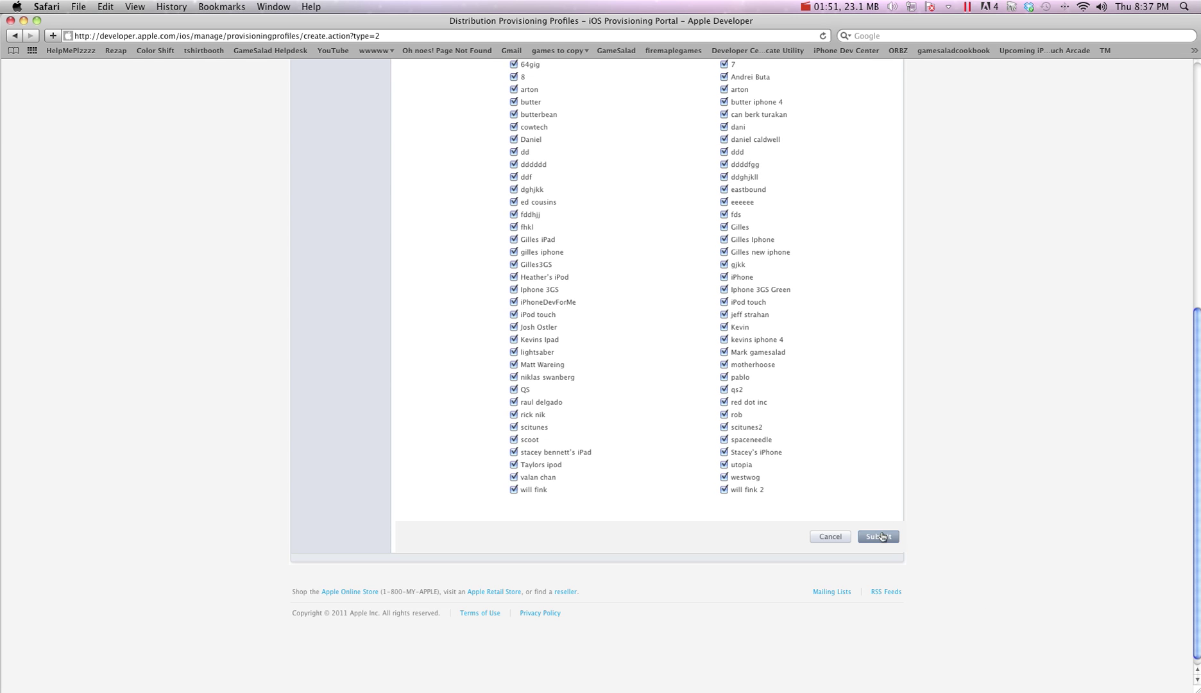
click(880, 537)
Name the profile 'my crazy cool game' and submit it
scroll(881, 499, up, 1)
click(571, 268)
text(my craz)
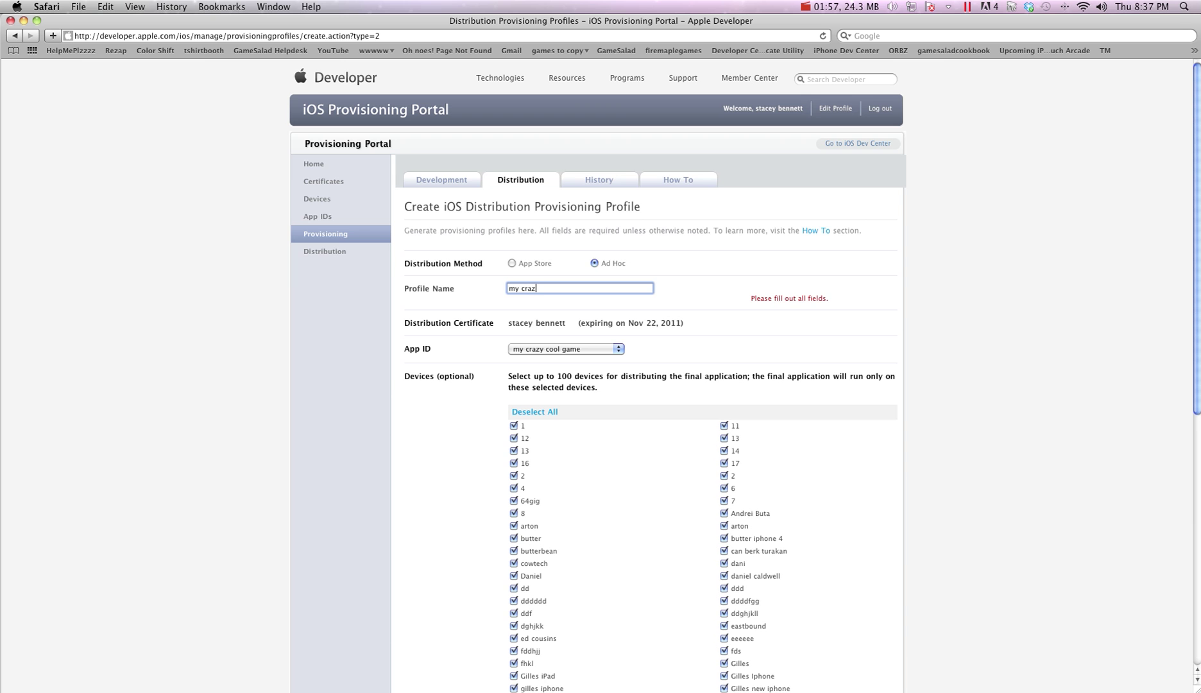
text(y cool game)
scroll(821, 471, down, 3)
scroll(821, 472, down, 4)
click(869, 531)
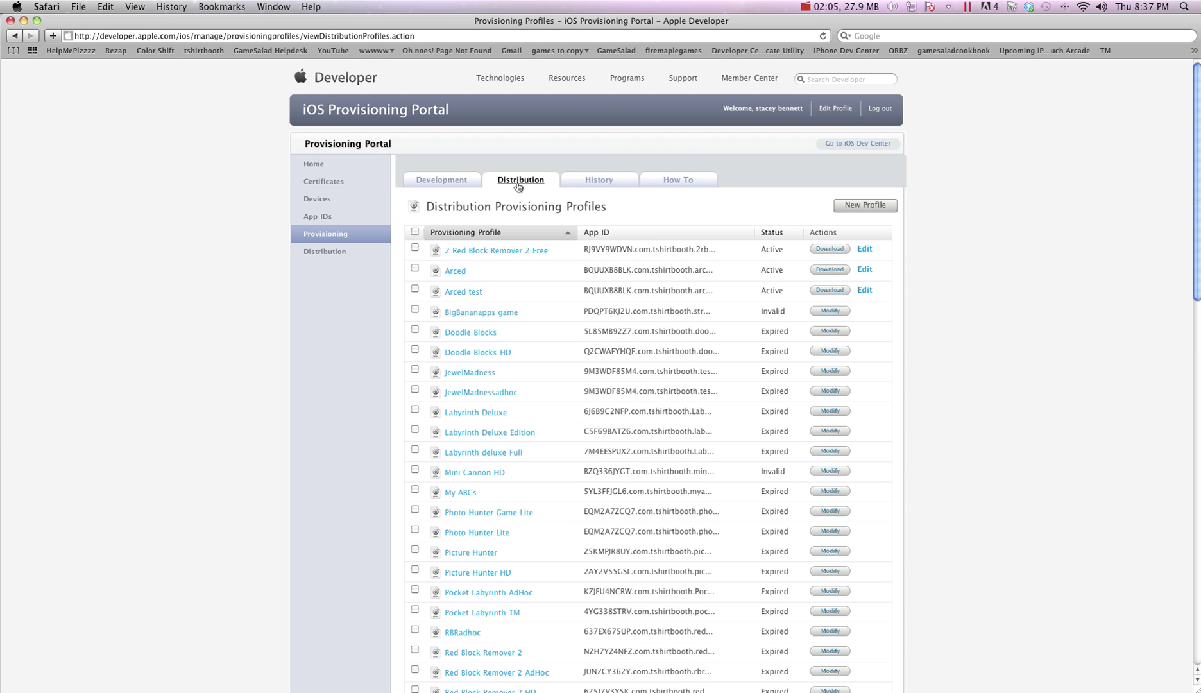
Refresh the Distribution list and download the my crazy cool game profile
click(519, 182)
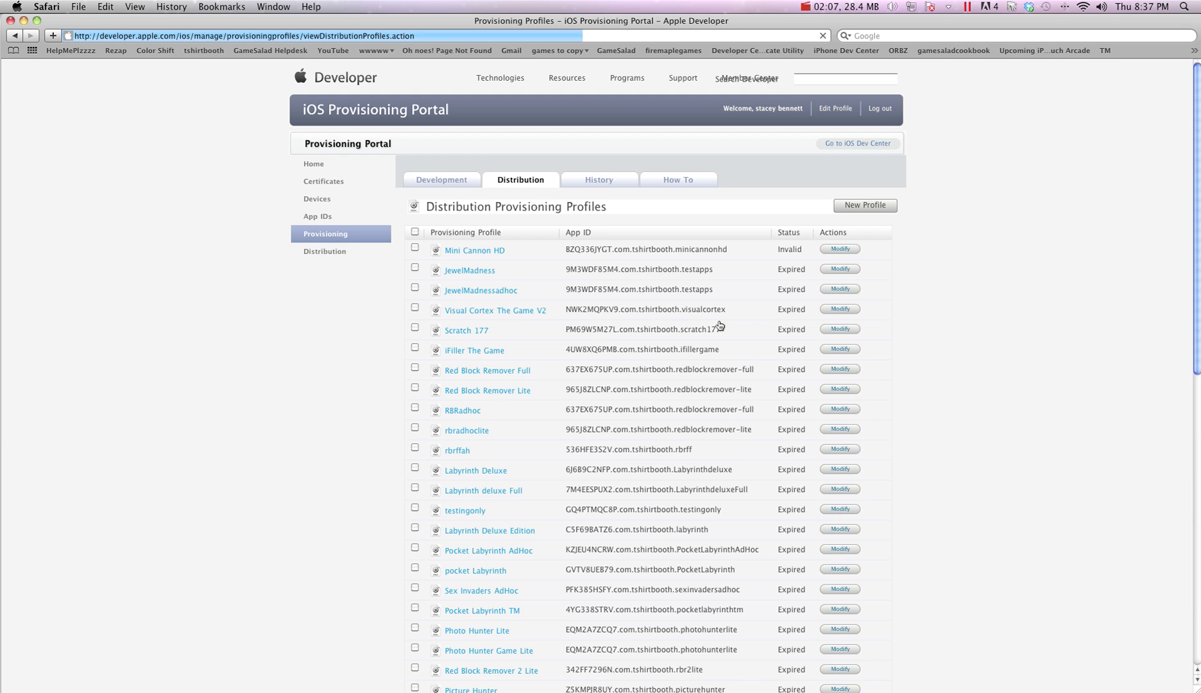
scroll(822, 462, down, 10)
scroll(822, 462, down, 1)
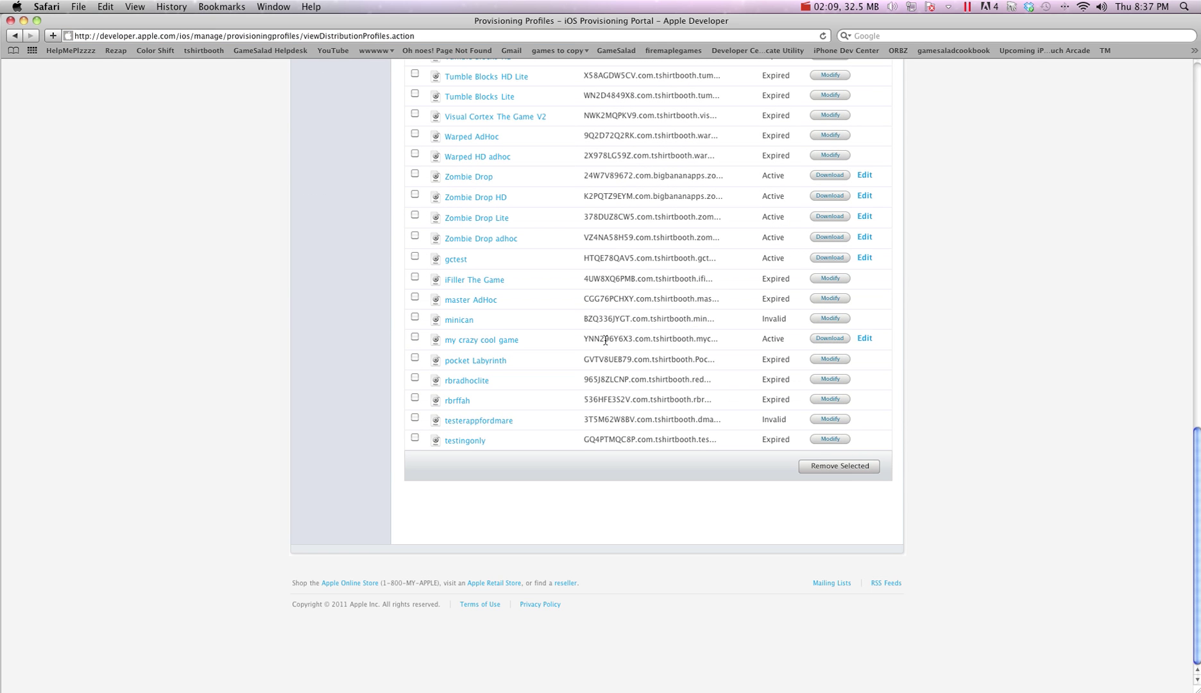
click(830, 338)
Return to the iOS Dev Center home page via its bookmark
click(20, 35)
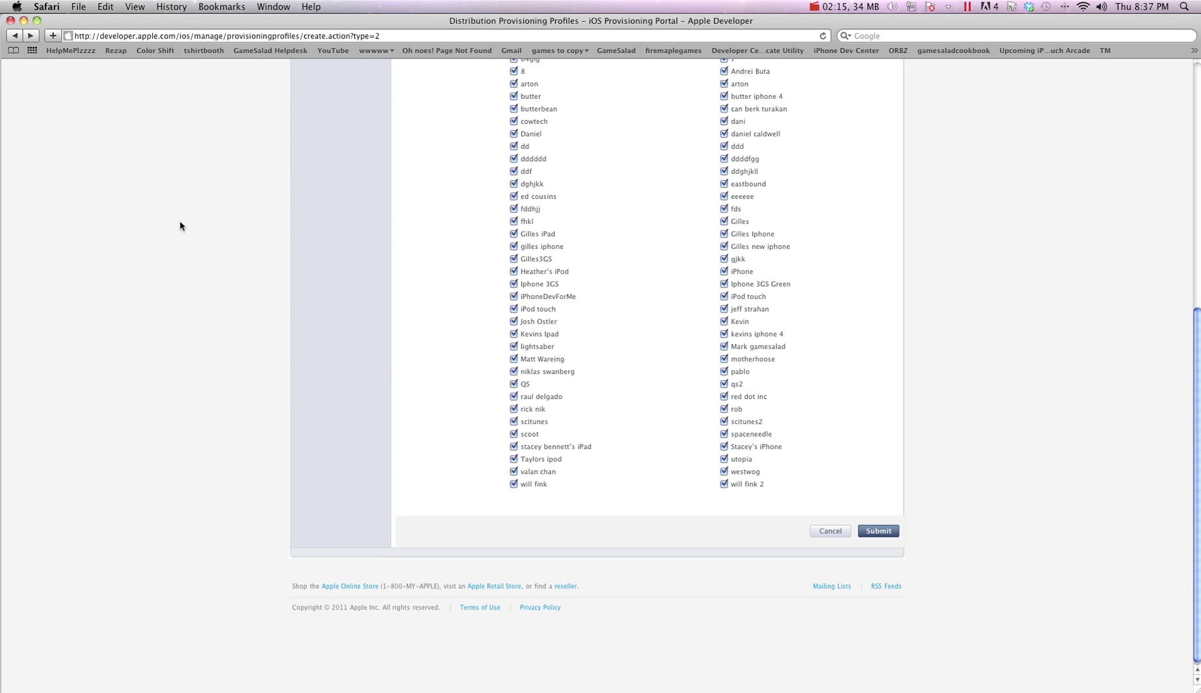
scroll(180, 226, up, 10)
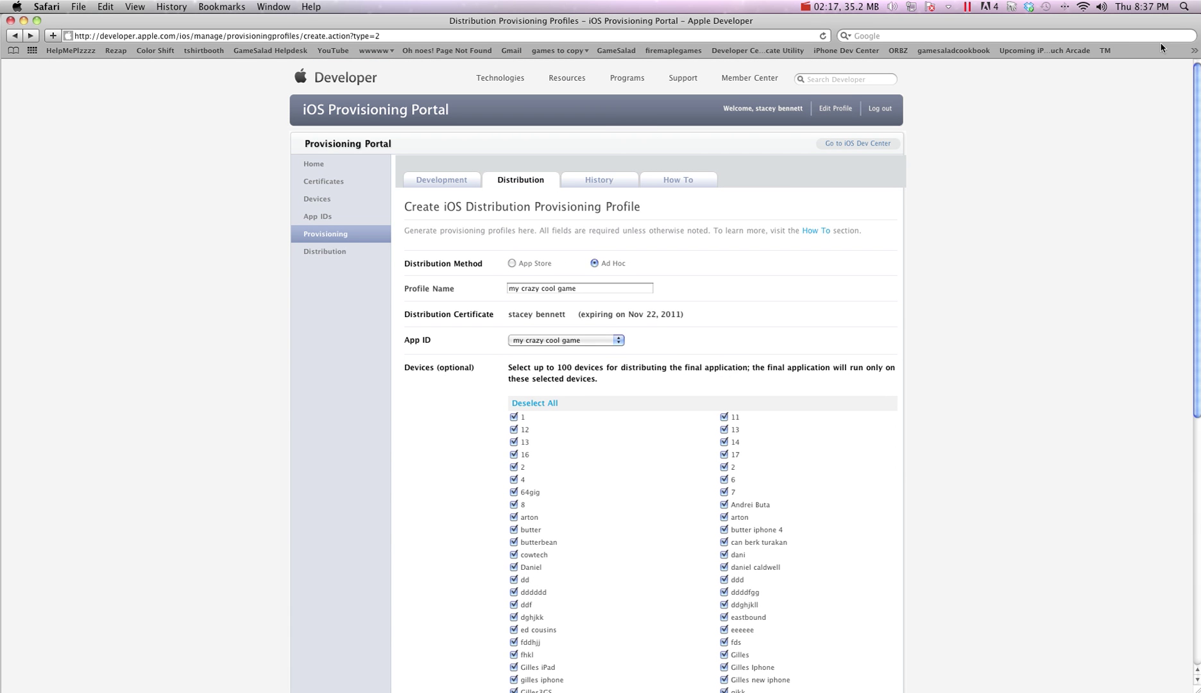
click(1194, 50)
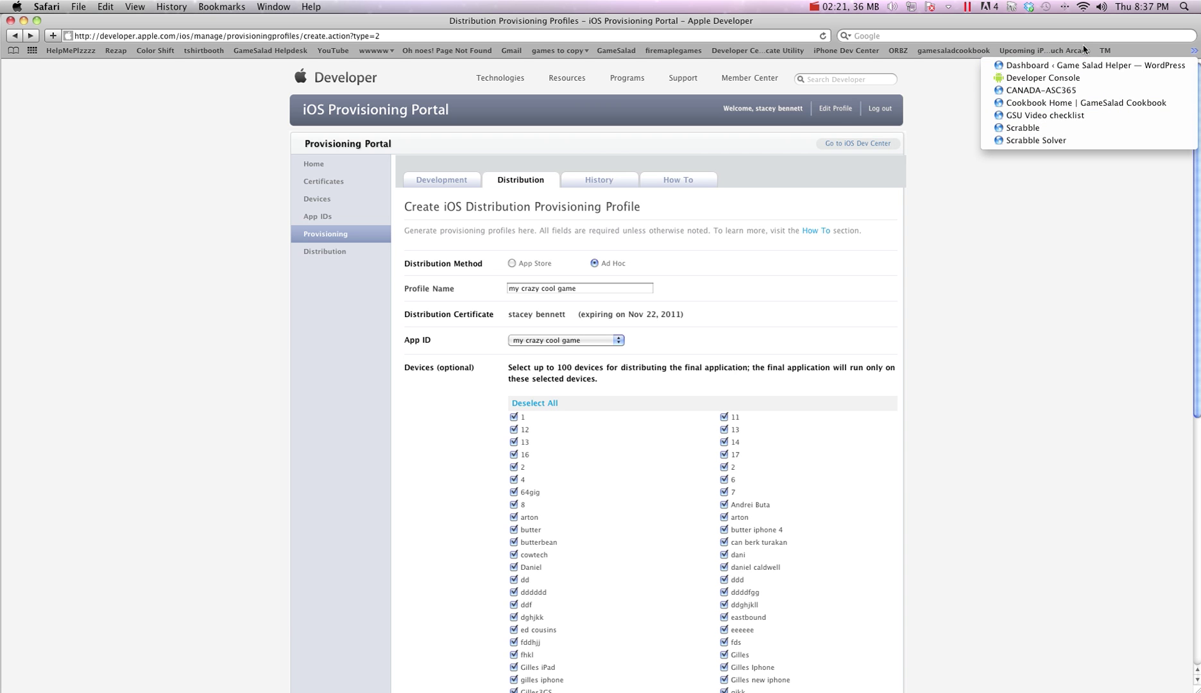
click(909, 67)
click(845, 50)
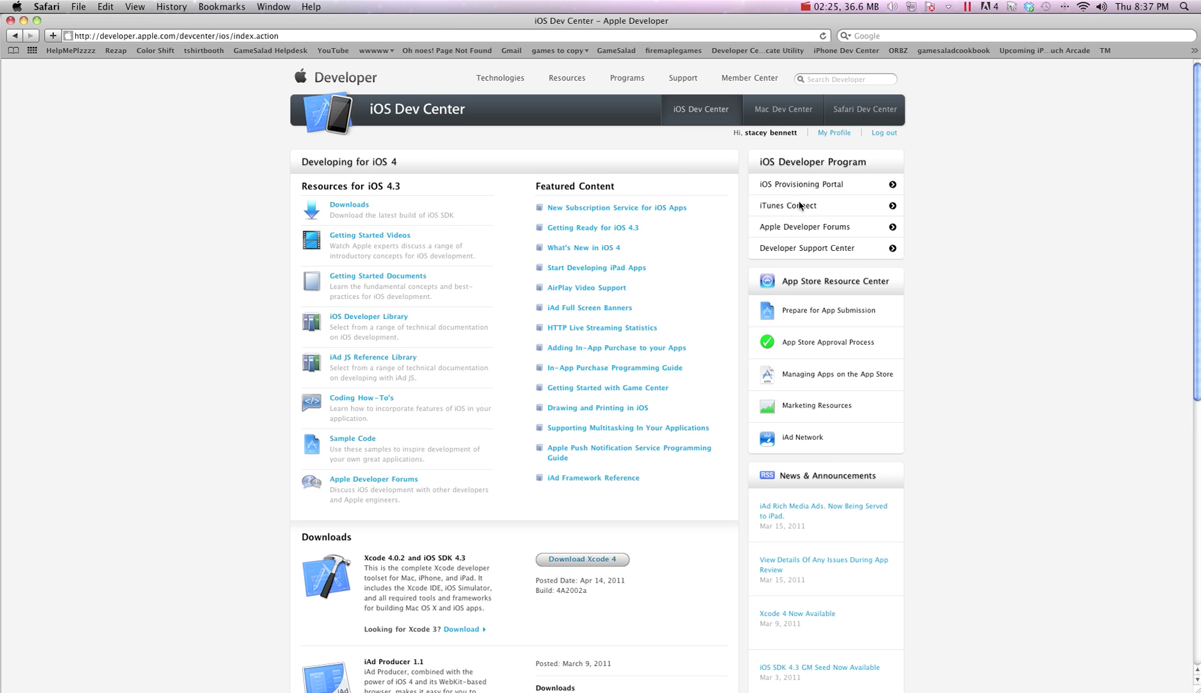
In iTunes Connect's Manage Your Applications, start adding a new iOS app
click(801, 206)
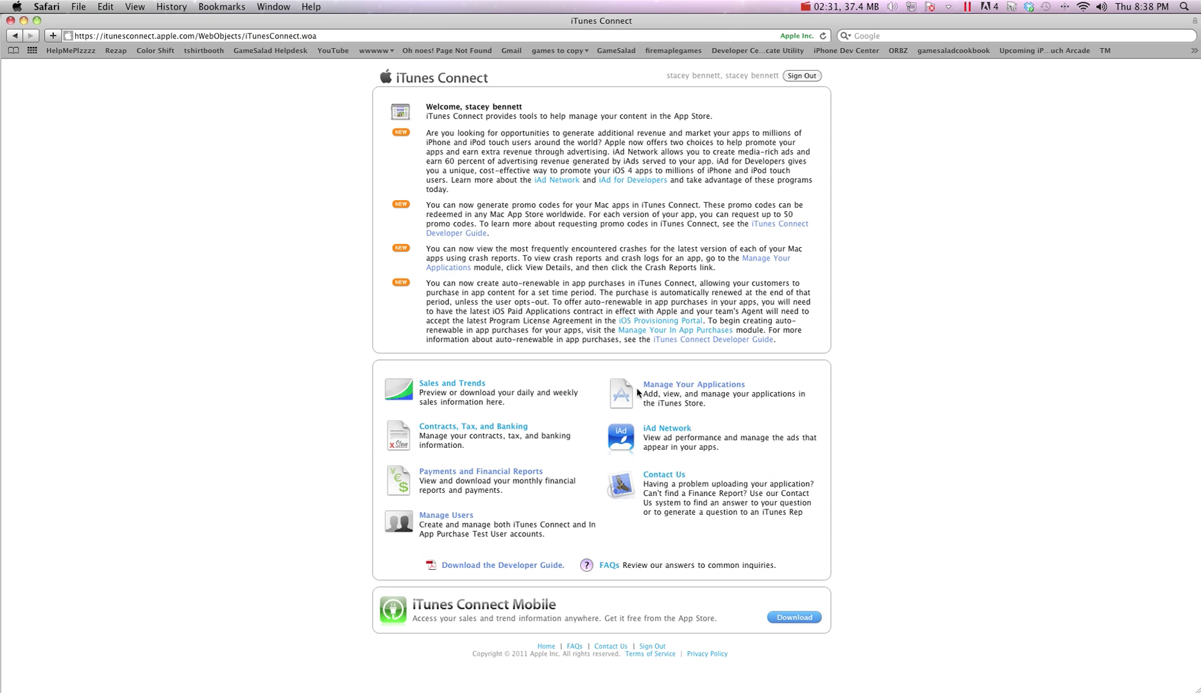
click(665, 387)
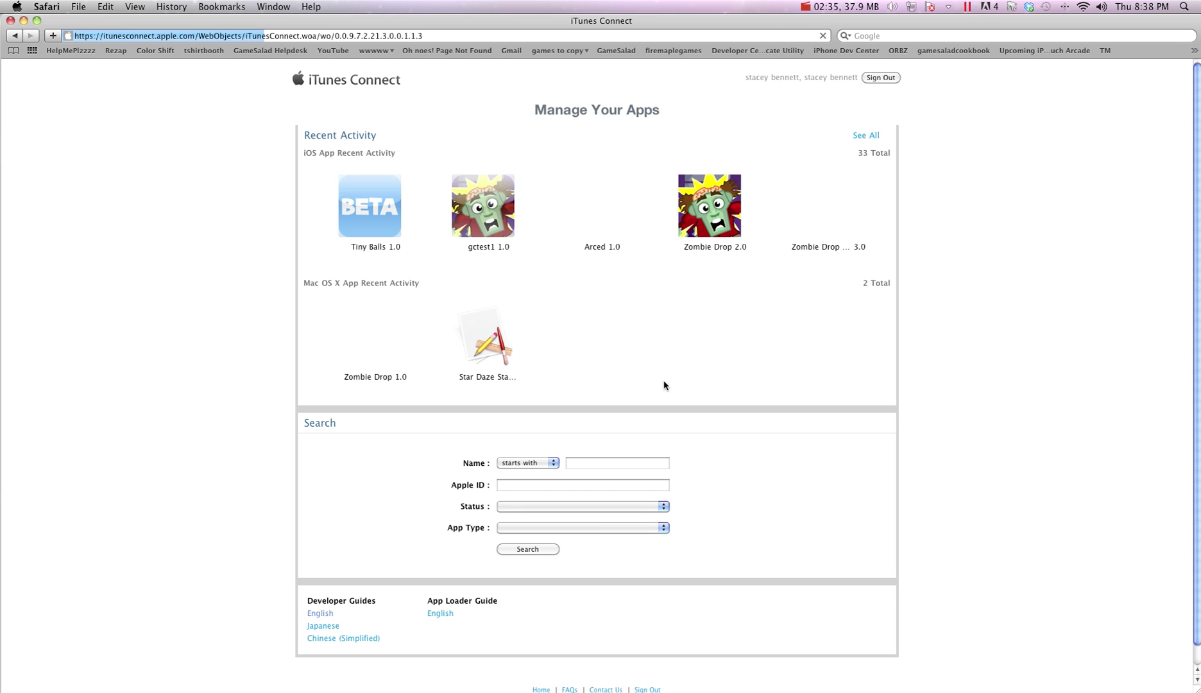
click(324, 109)
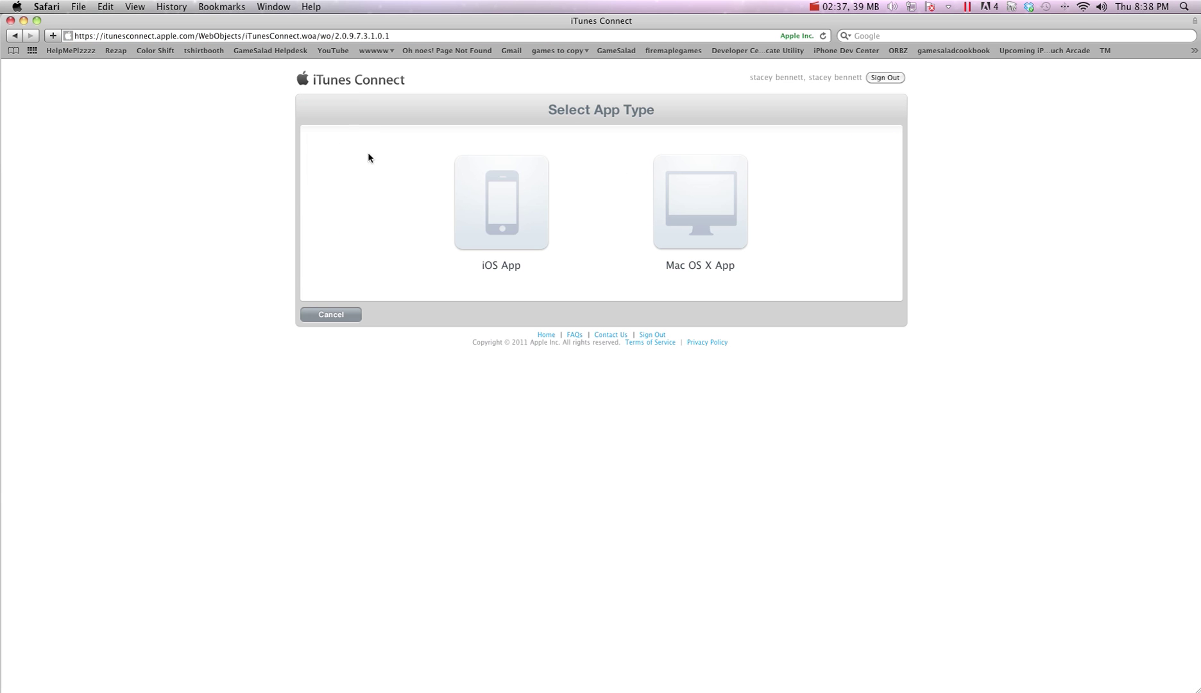
click(479, 233)
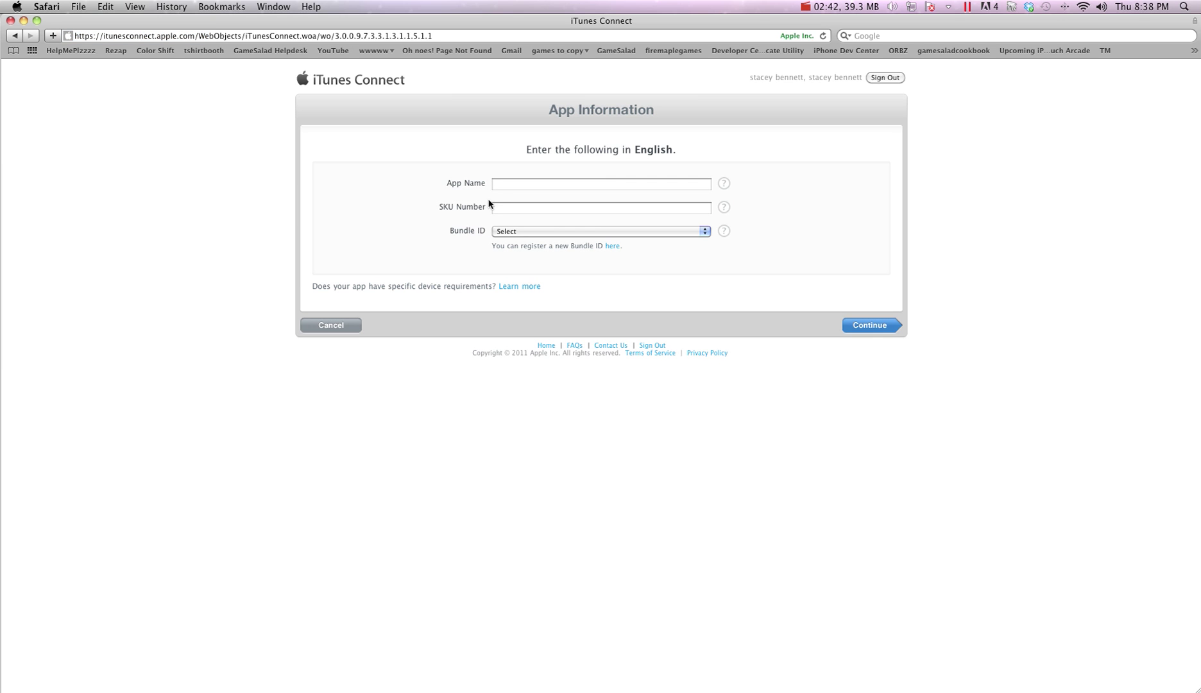
click(499, 186)
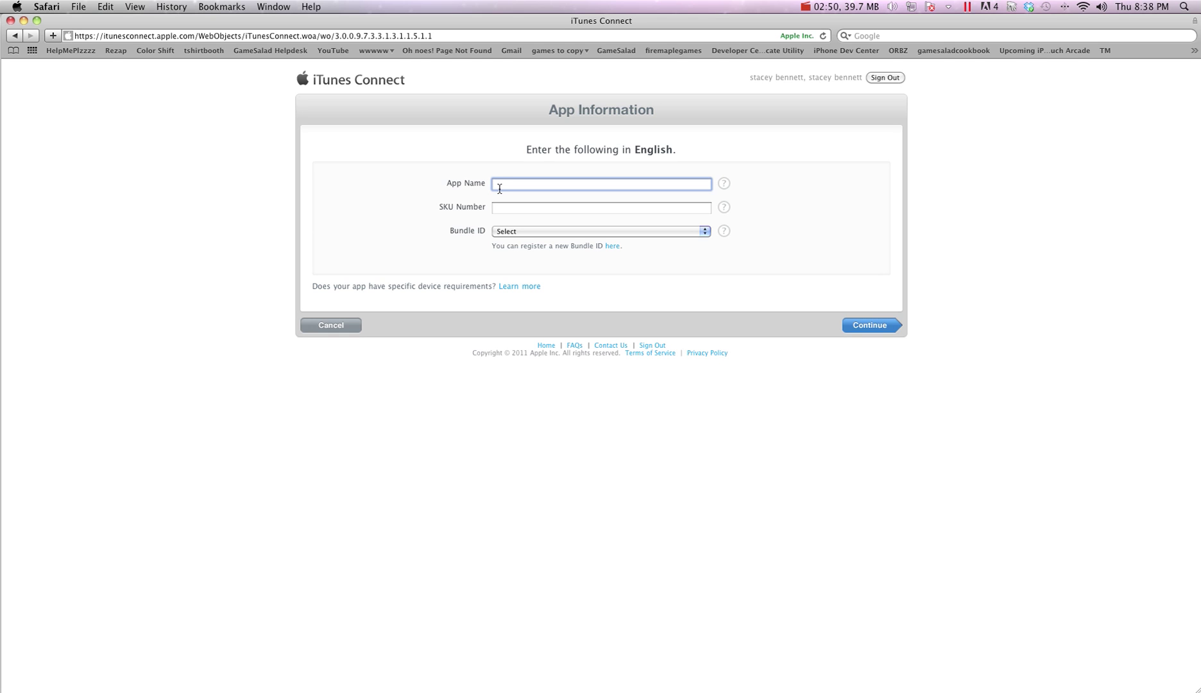
text(my crazy cool game)
click(499, 207)
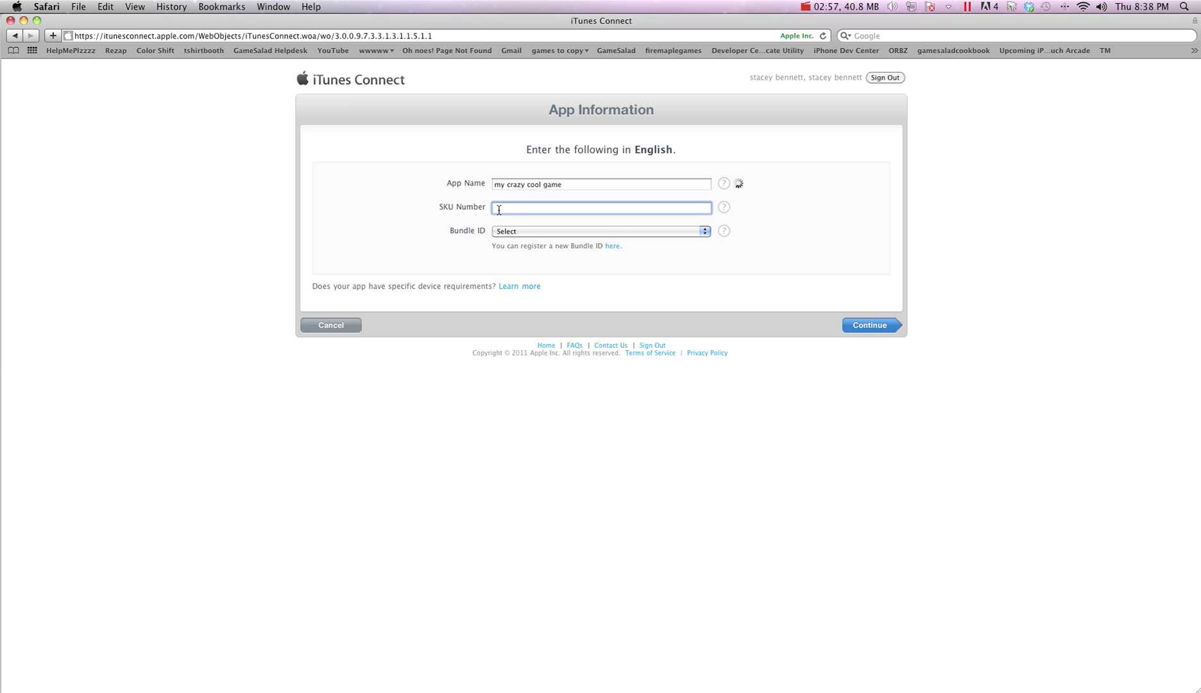
text(1236498732498237)
click(508, 232)
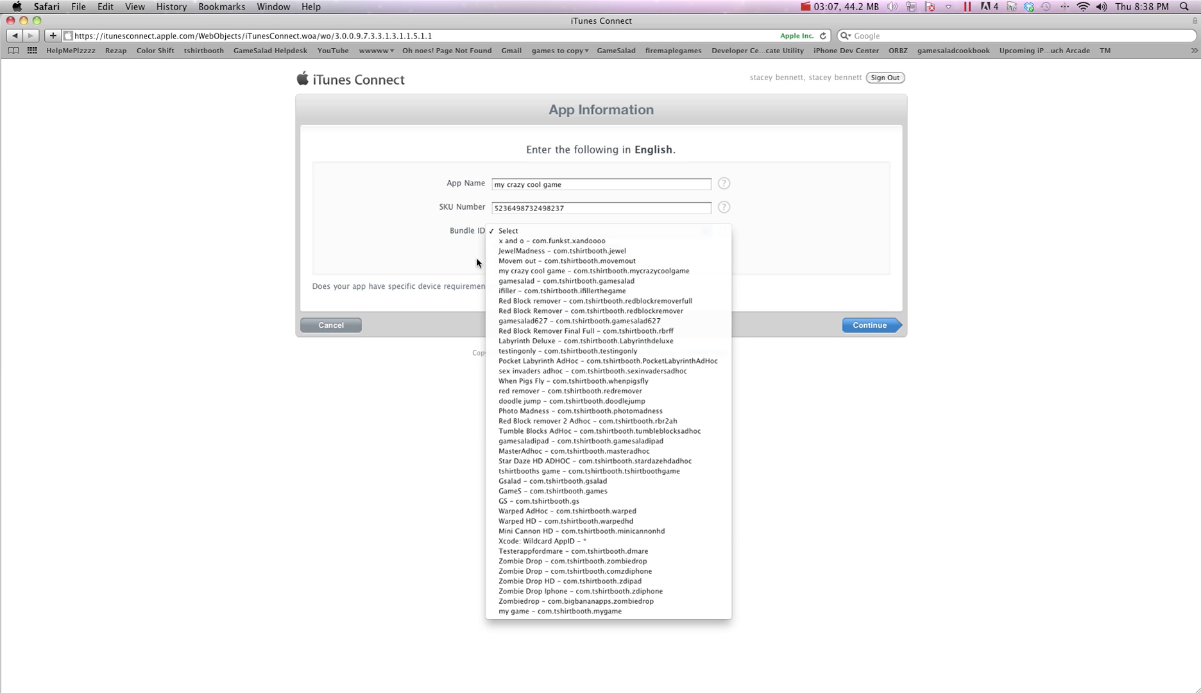
click(648, 271)
click(860, 360)
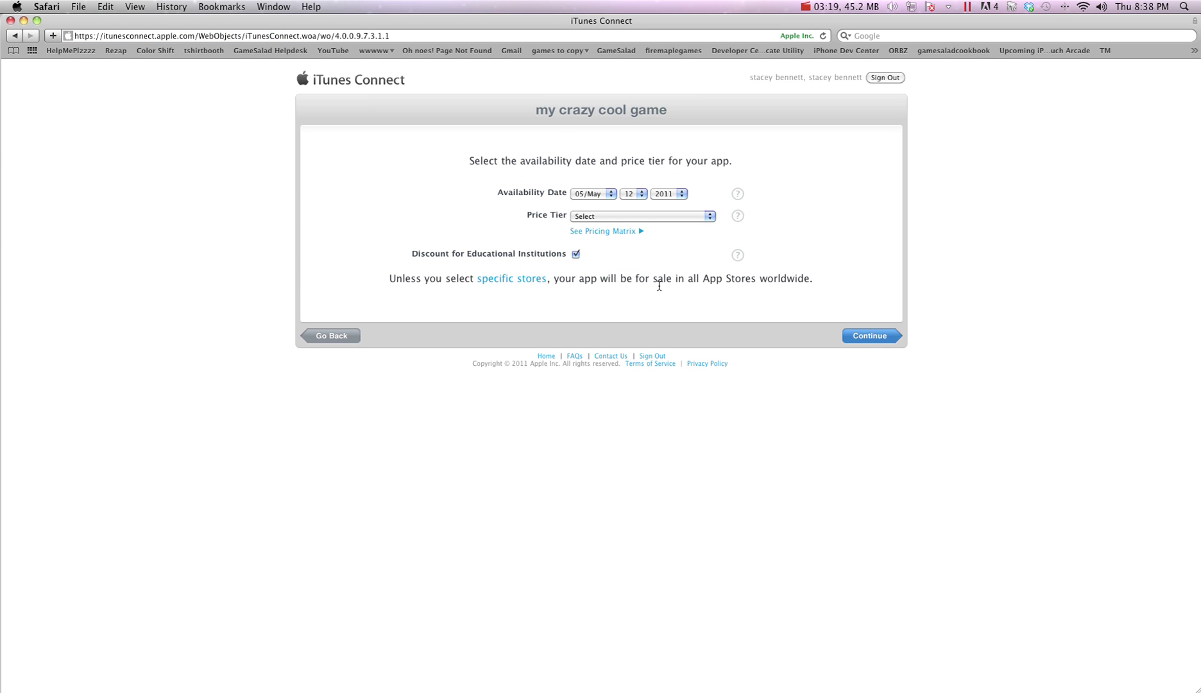
Choose price Tier 42 and continue to the app metadata form
click(643, 216)
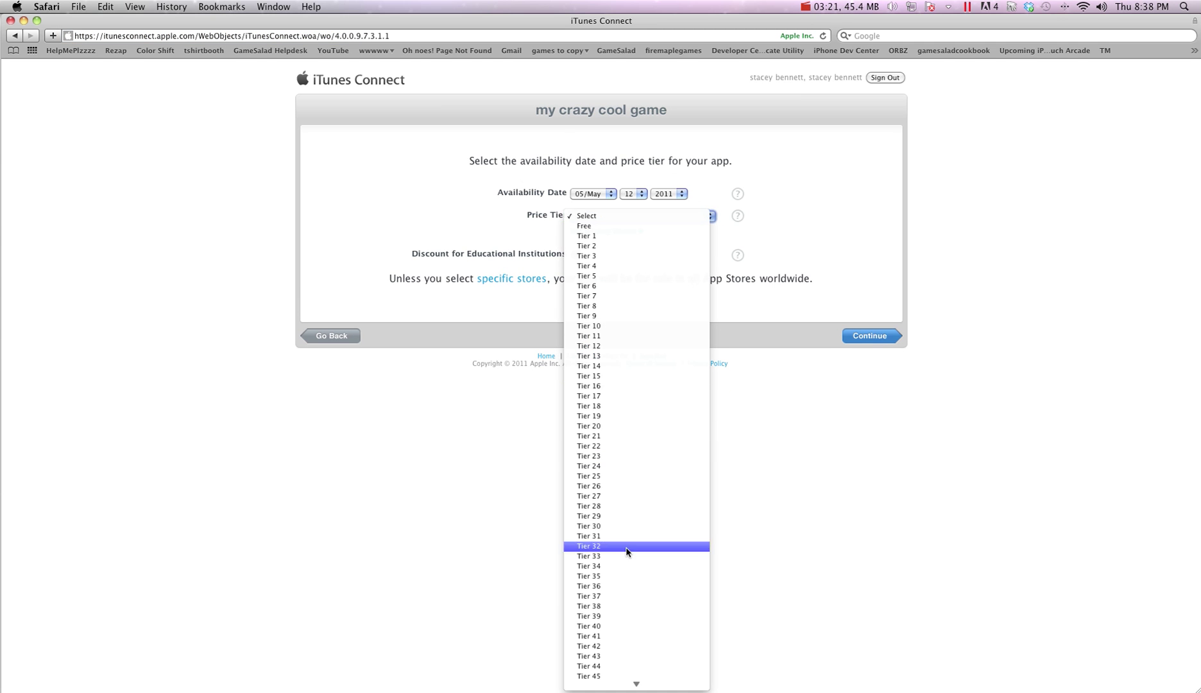
click(622, 635)
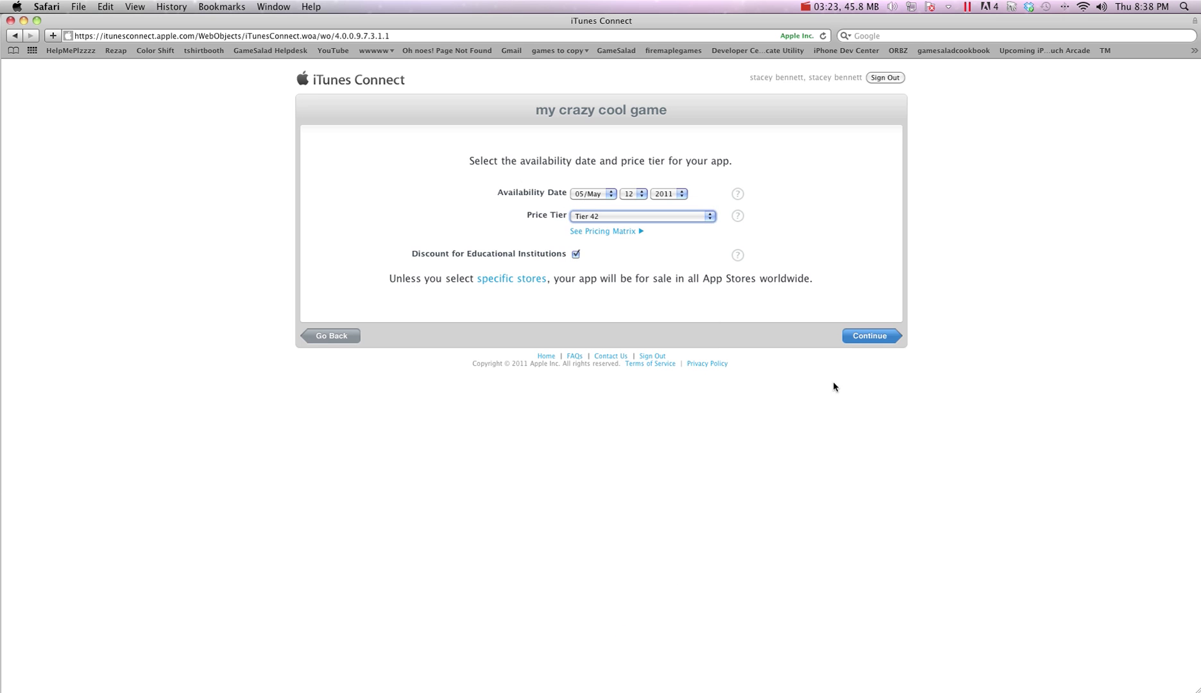
click(858, 340)
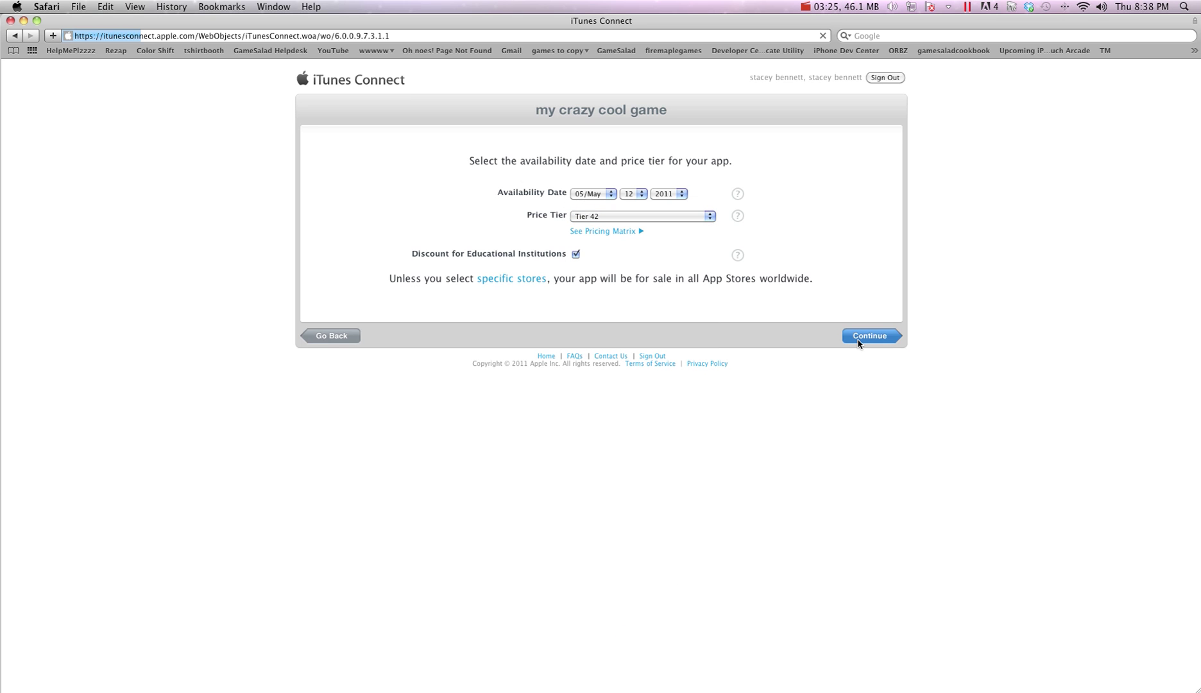
click(592, 212)
Fill in version and description; set primary category Entertainment and secondary Education
text(m)
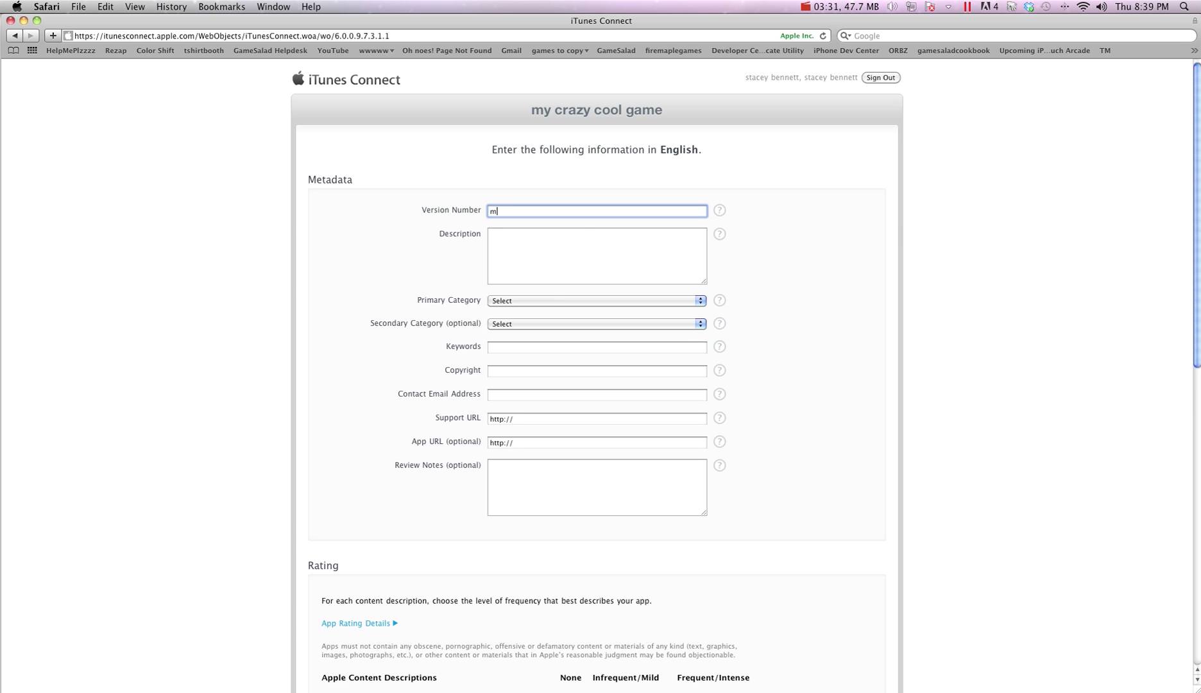
text(y crazy cool game)
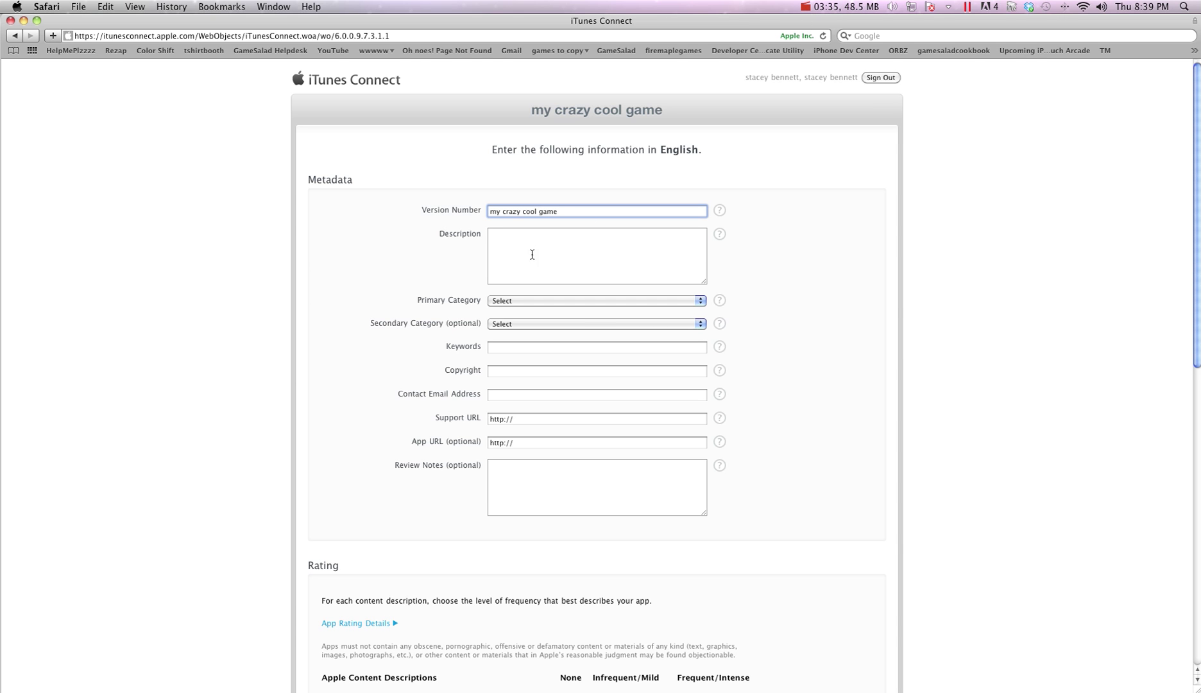
click(558, 248)
text(werhekdhejadhlehdlwea)
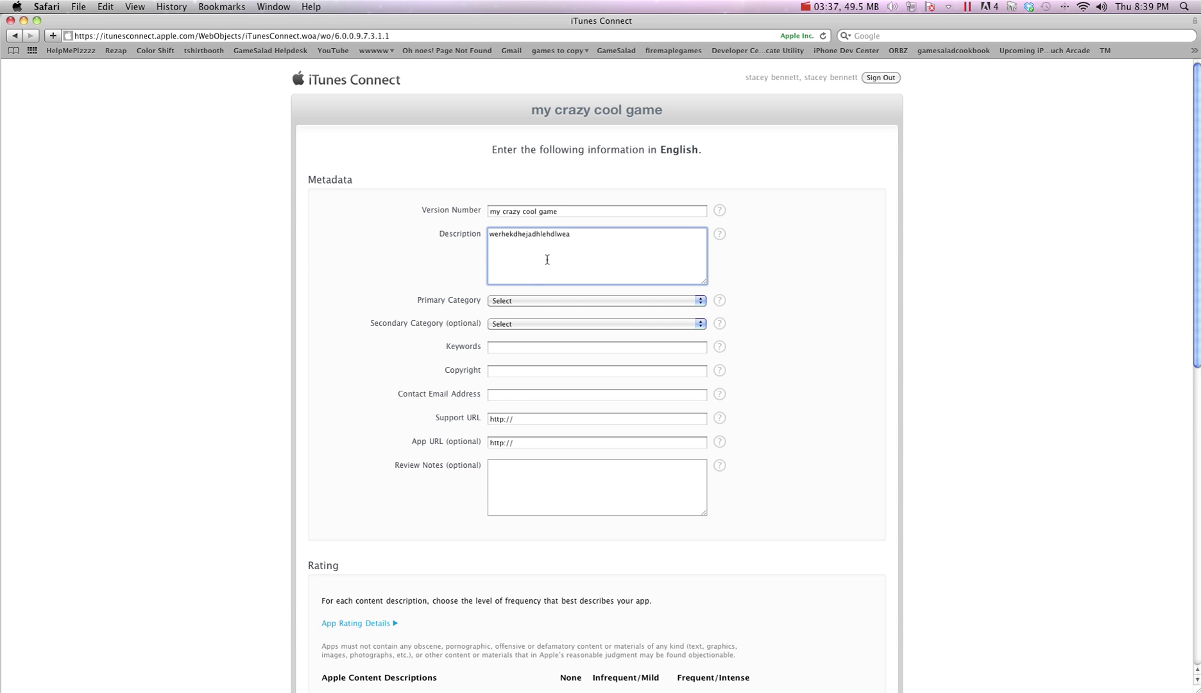
click(532, 301)
click(520, 342)
click(513, 324)
click(510, 355)
click(508, 346)
text(hierhw weh werb weorbwe orwe)
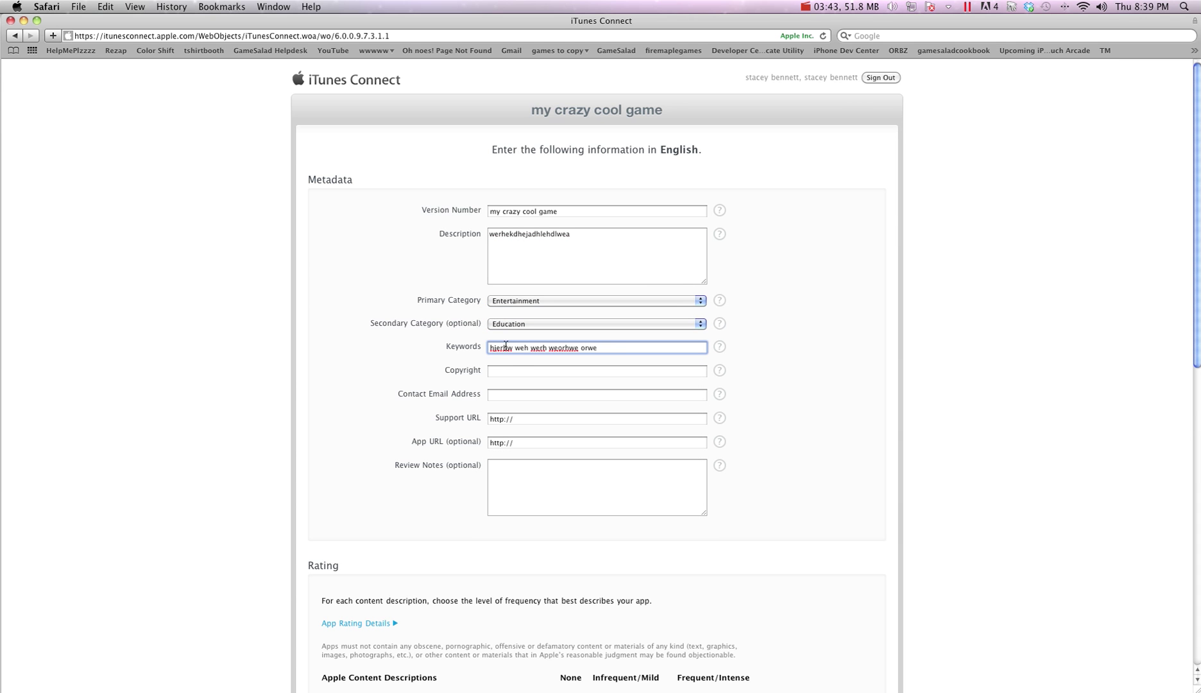
click(507, 370)
click(510, 400)
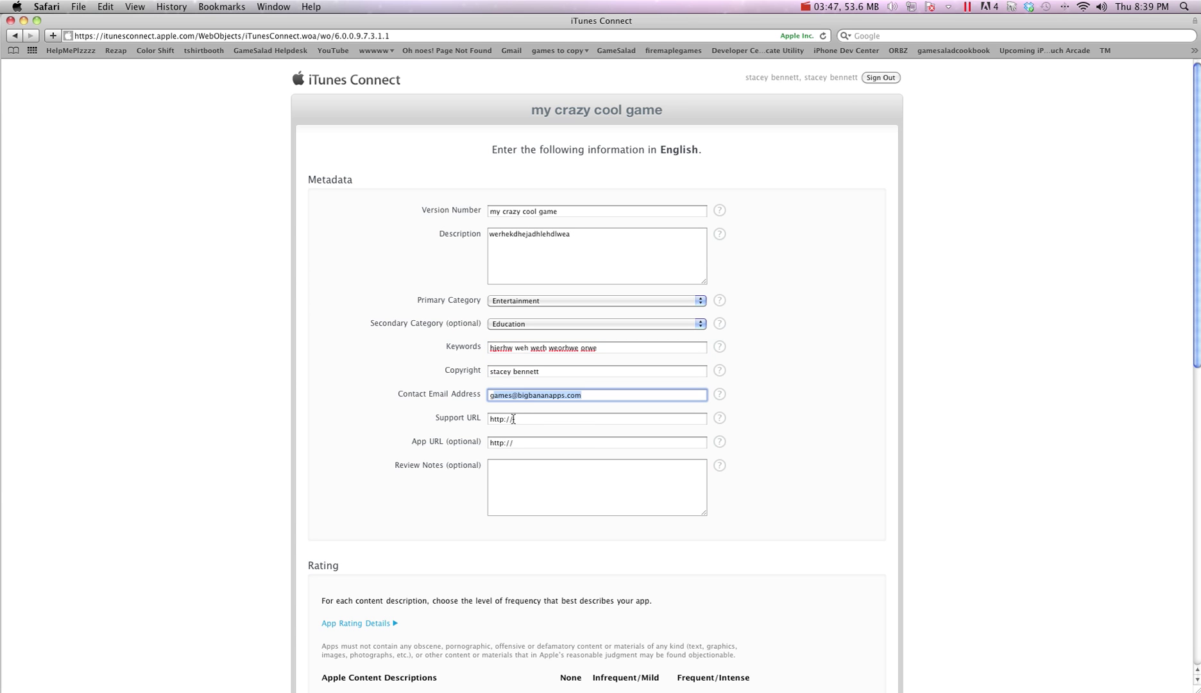
click(515, 421)
text(www.bigbananapps.com)
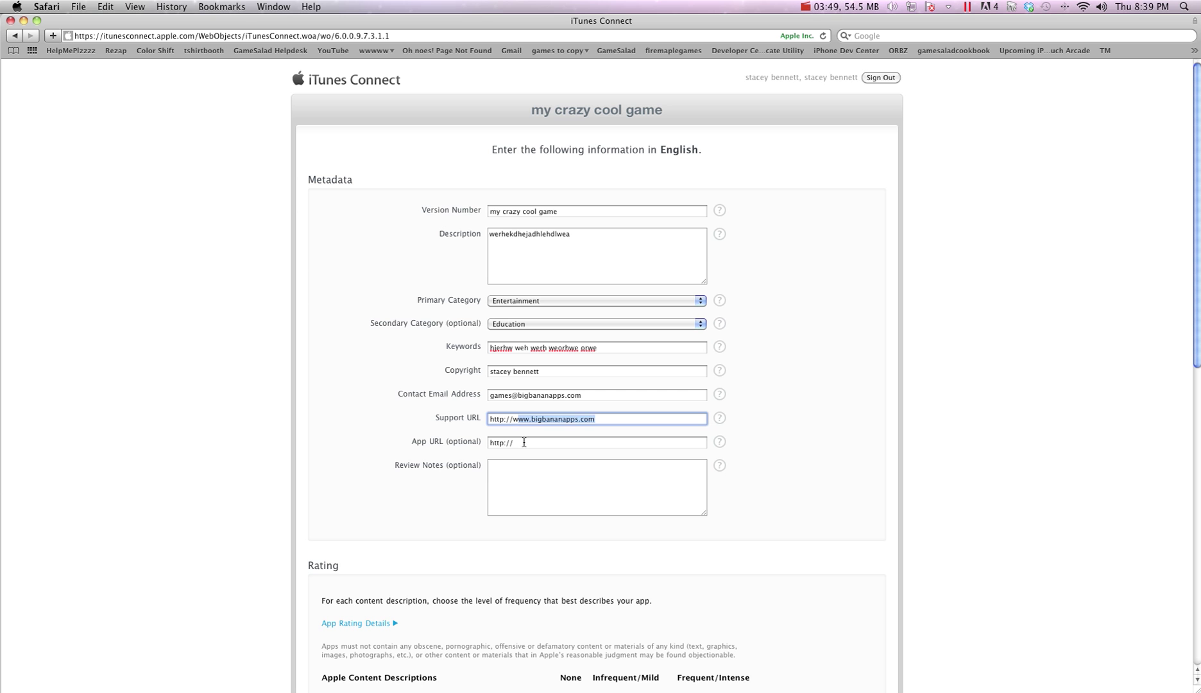
click(521, 442)
text(www.bigbananapps.com)
click(431, 496)
Rate each content description, from Cartoon Violence through Horror/Fear Themes, as None
scroll(432, 496, down, 10)
click(570, 186)
click(570, 231)
click(570, 209)
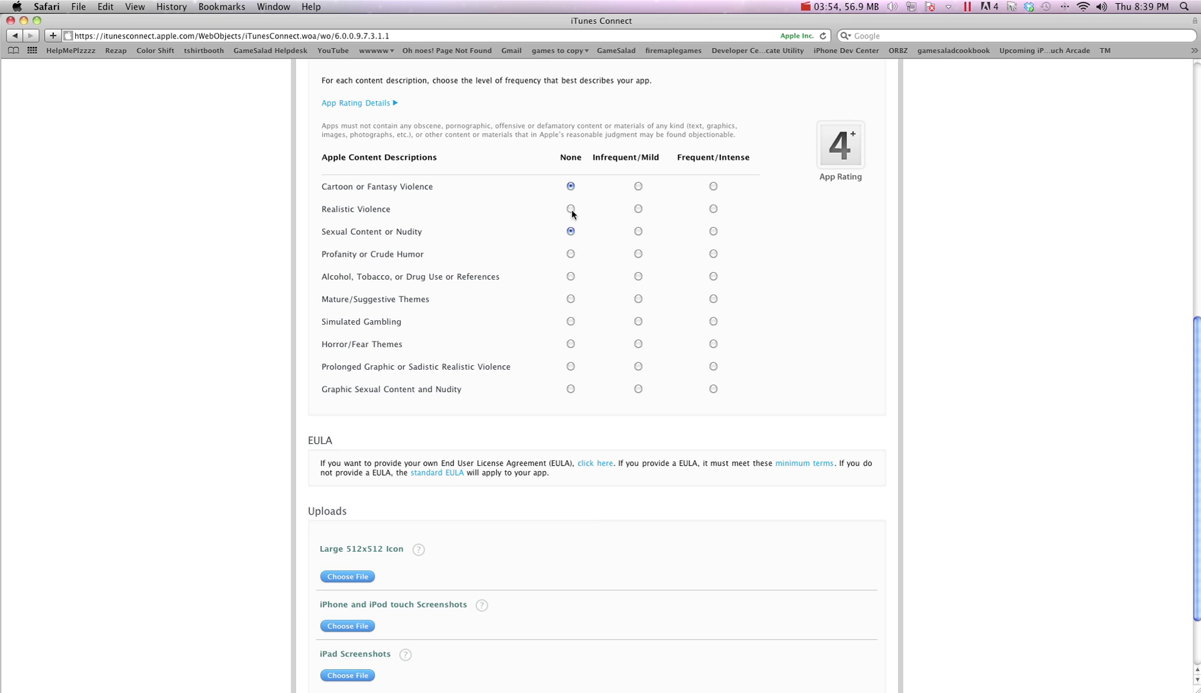
click(571, 253)
click(570, 276)
click(571, 299)
click(571, 321)
click(571, 344)
click(571, 367)
scroll(533, 378, down, 3)
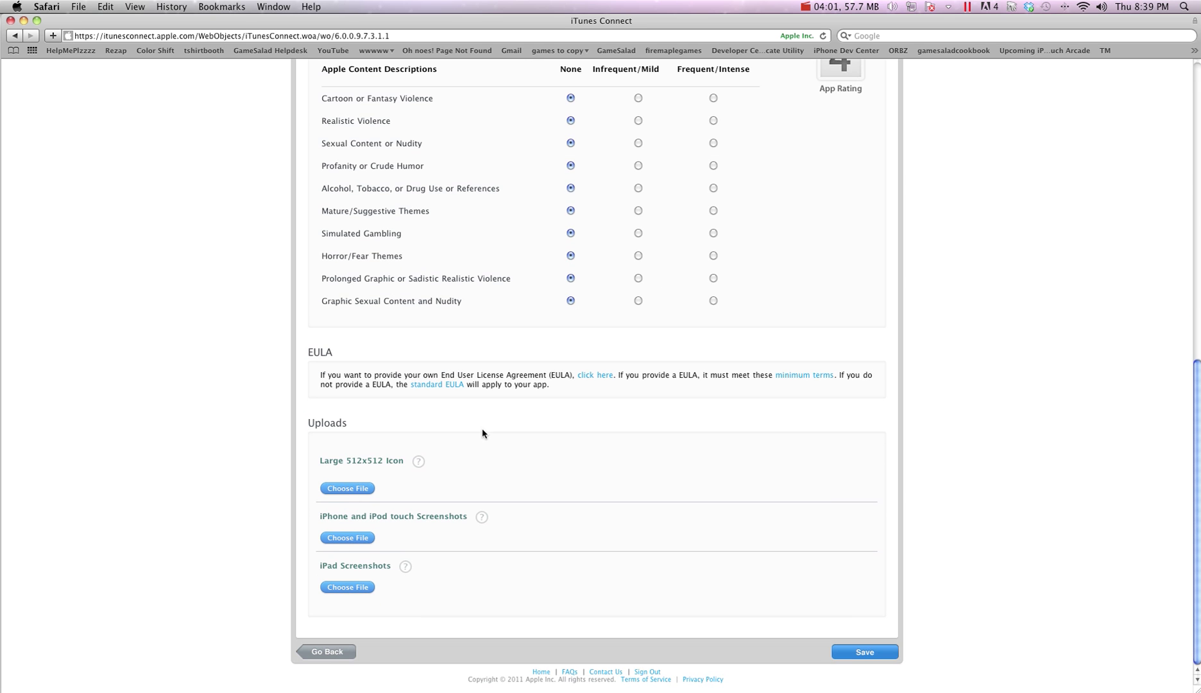
Upload icon2.png from the Trajectors folder as the large 512x512 icon
click(347, 488)
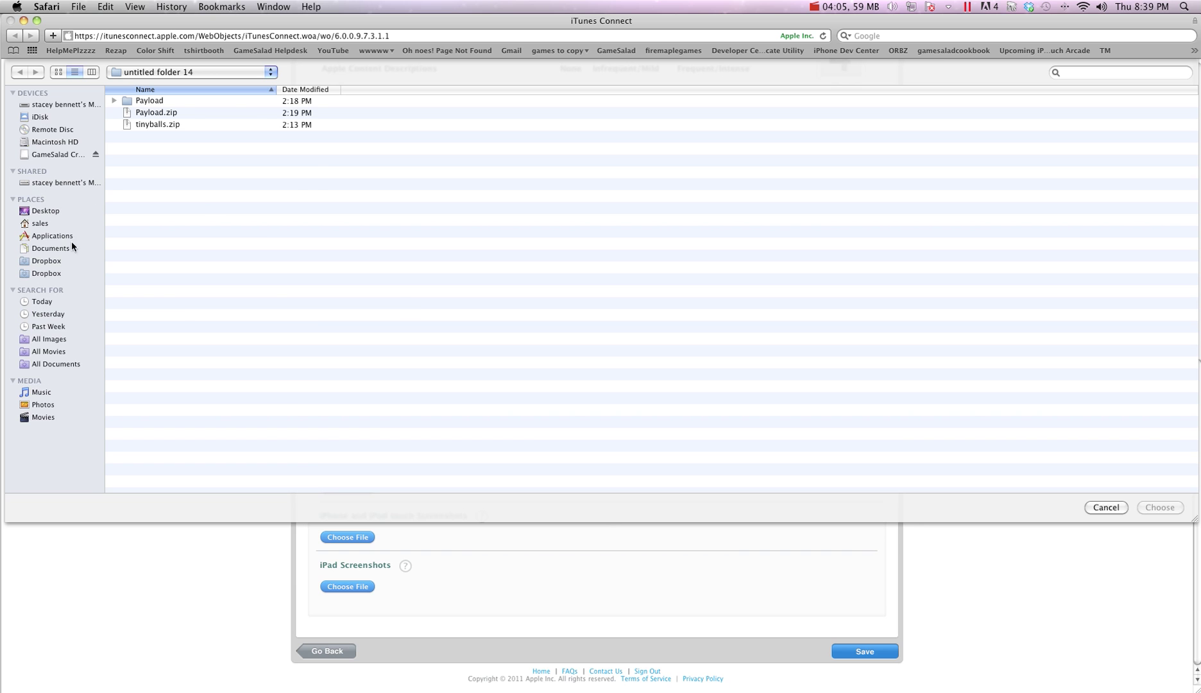
click(45, 210)
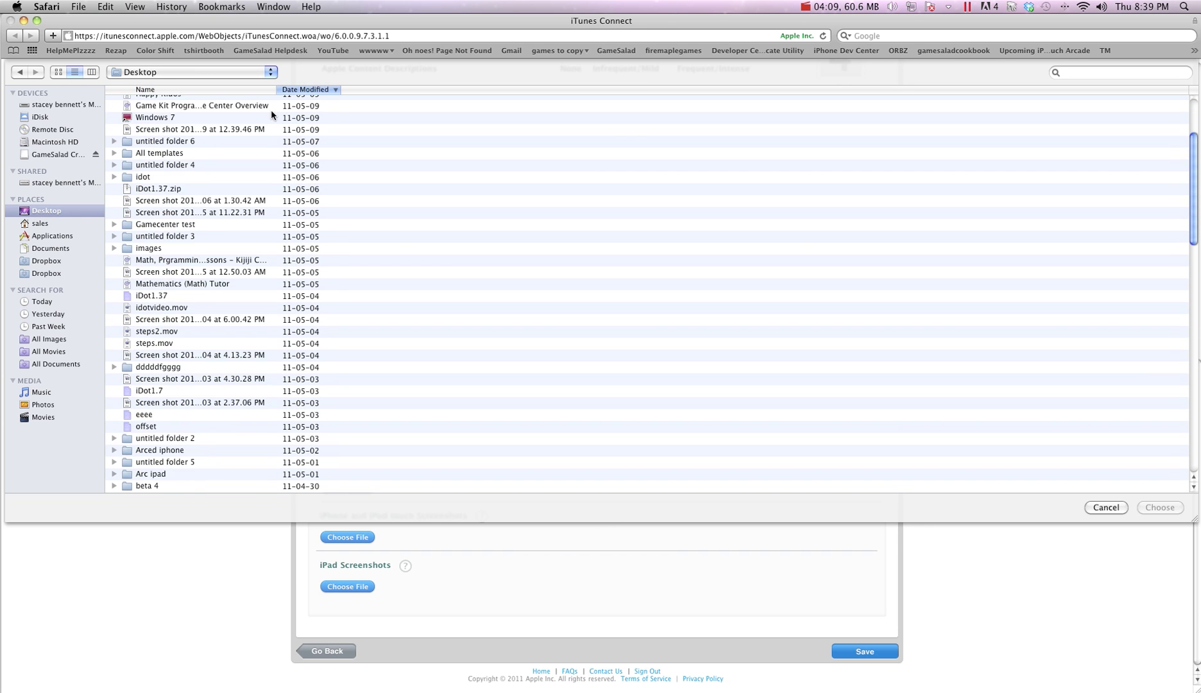
scroll(213, 140, up, 5)
double_click(168, 102)
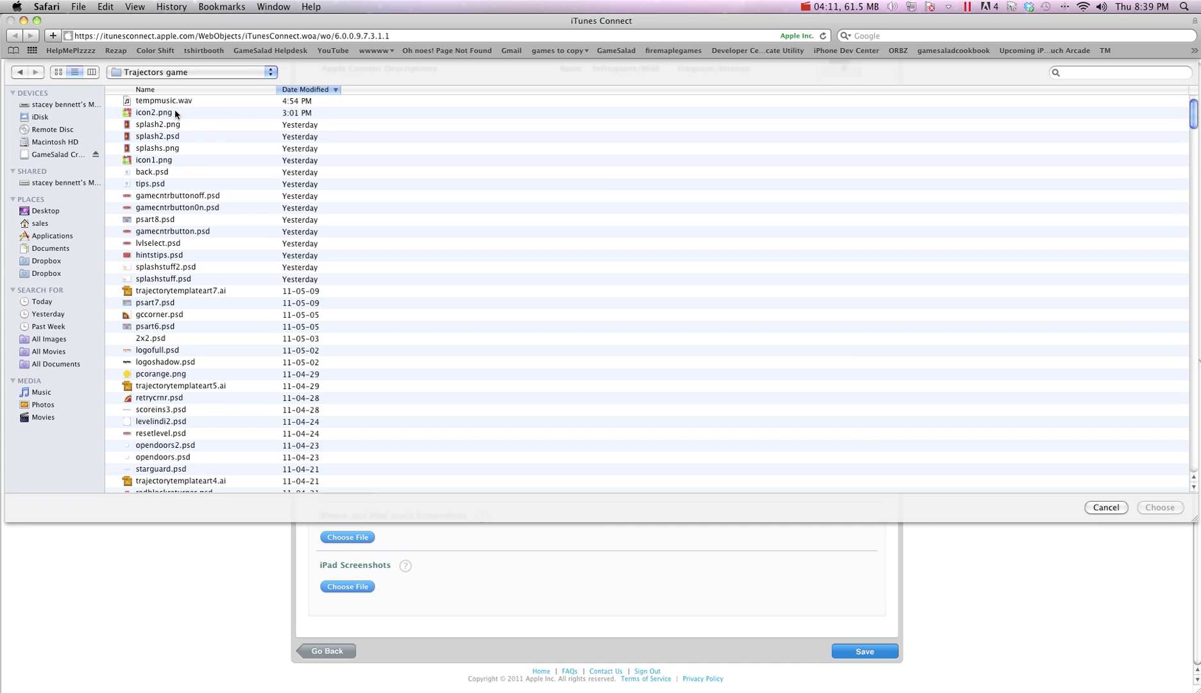
double_click(170, 112)
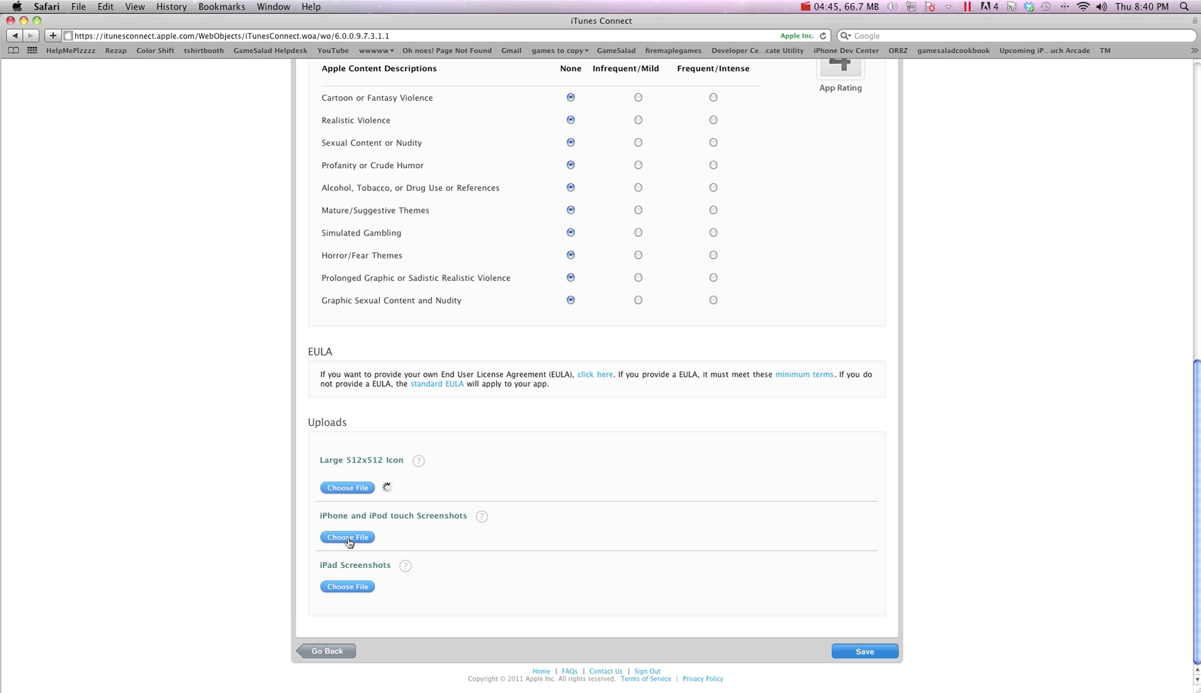
Upload an image from the tbscreens folder as the iPhone screenshot
click(348, 538)
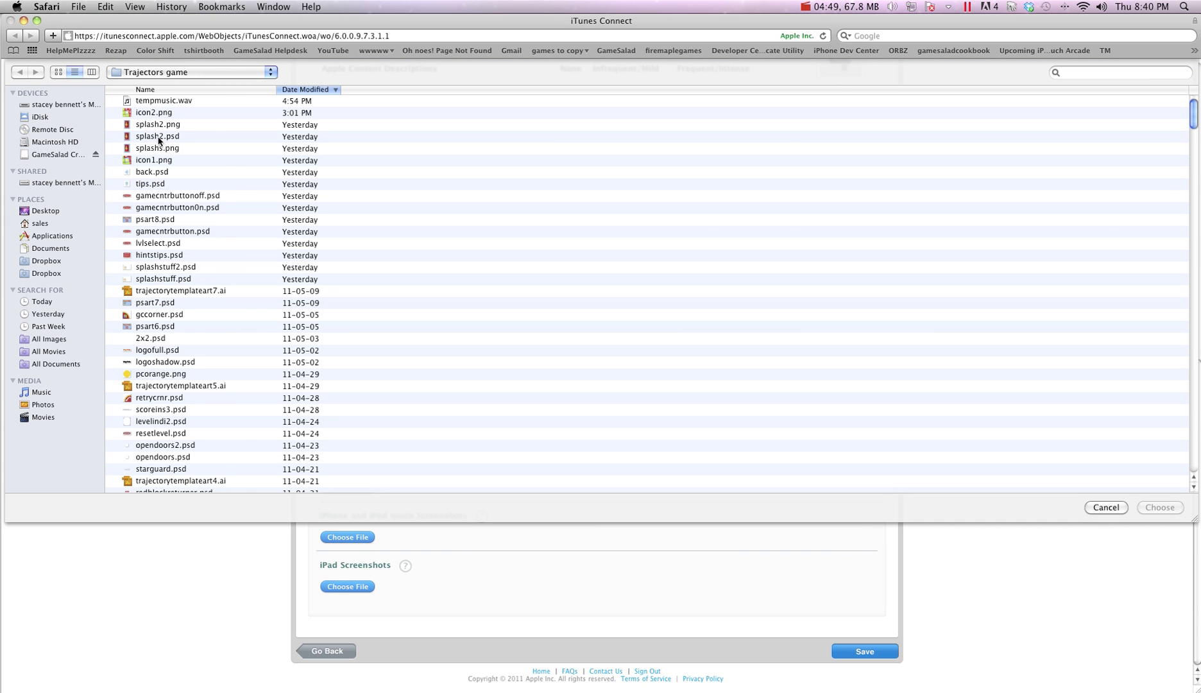
click(55, 210)
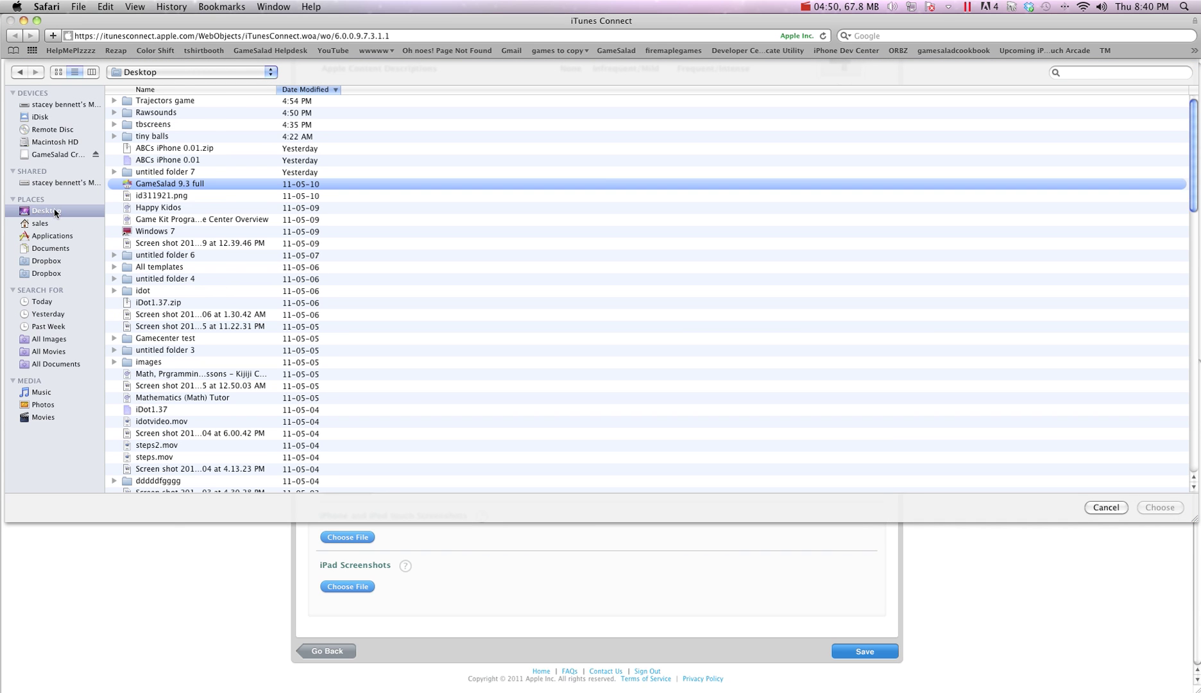
double_click(176, 124)
double_click(163, 114)
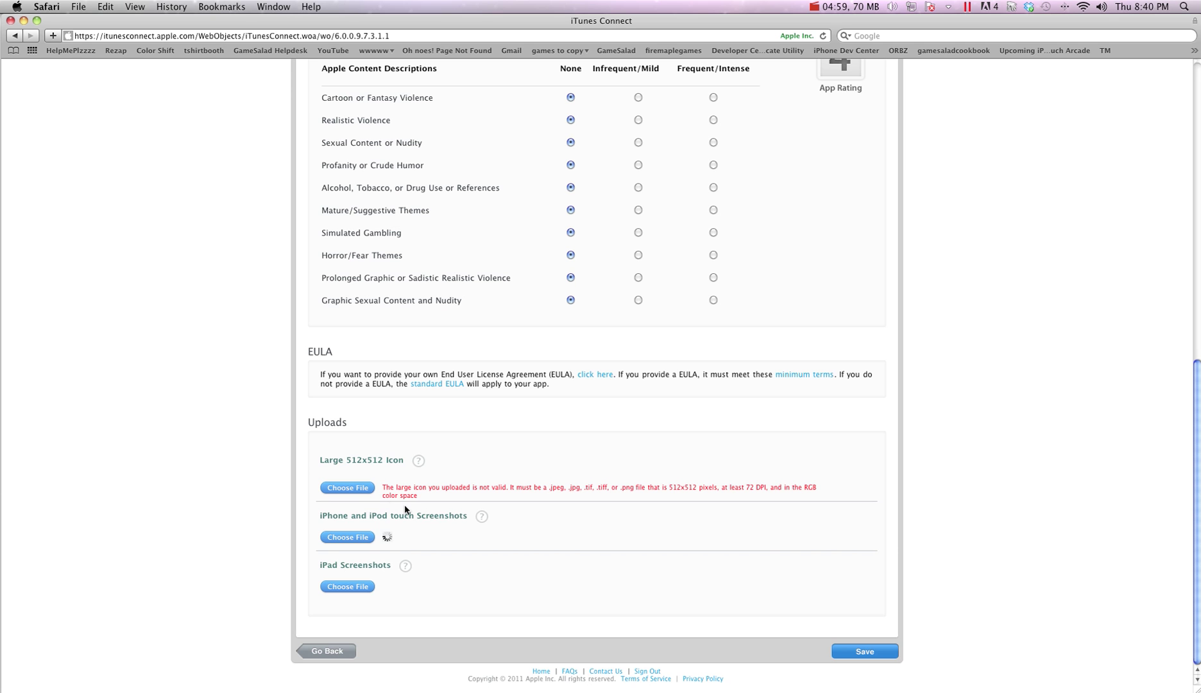
Replace the large icon with icon1.png and save the new app
click(347, 488)
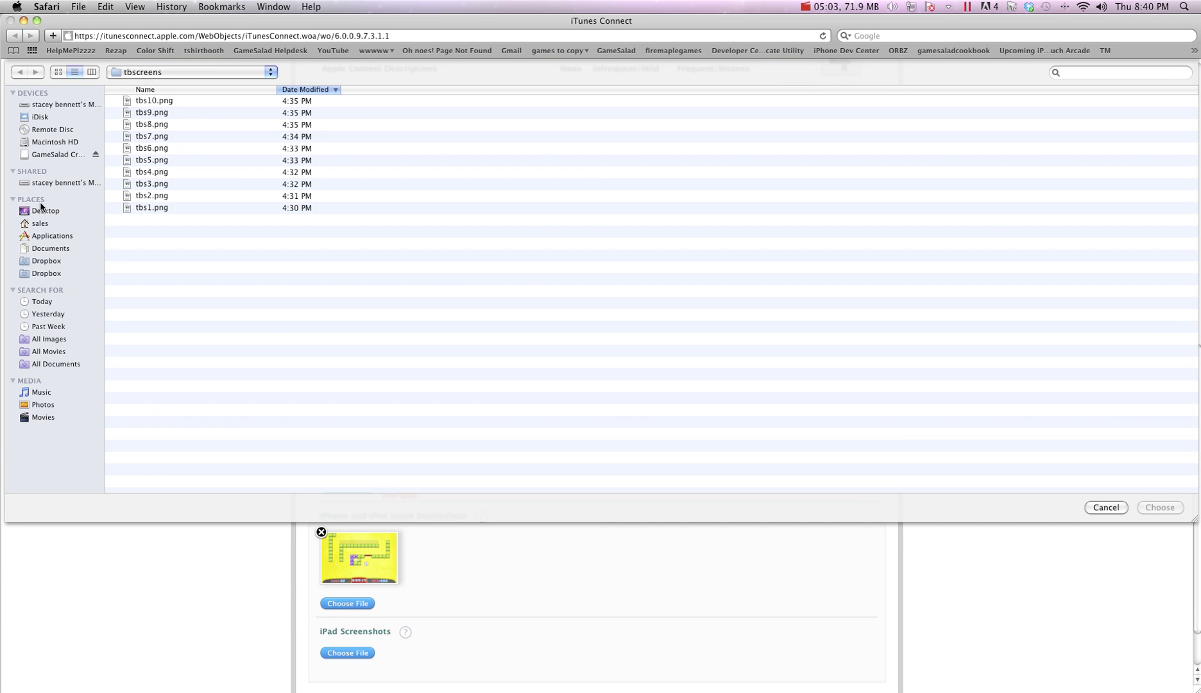
click(40, 210)
double_click(170, 111)
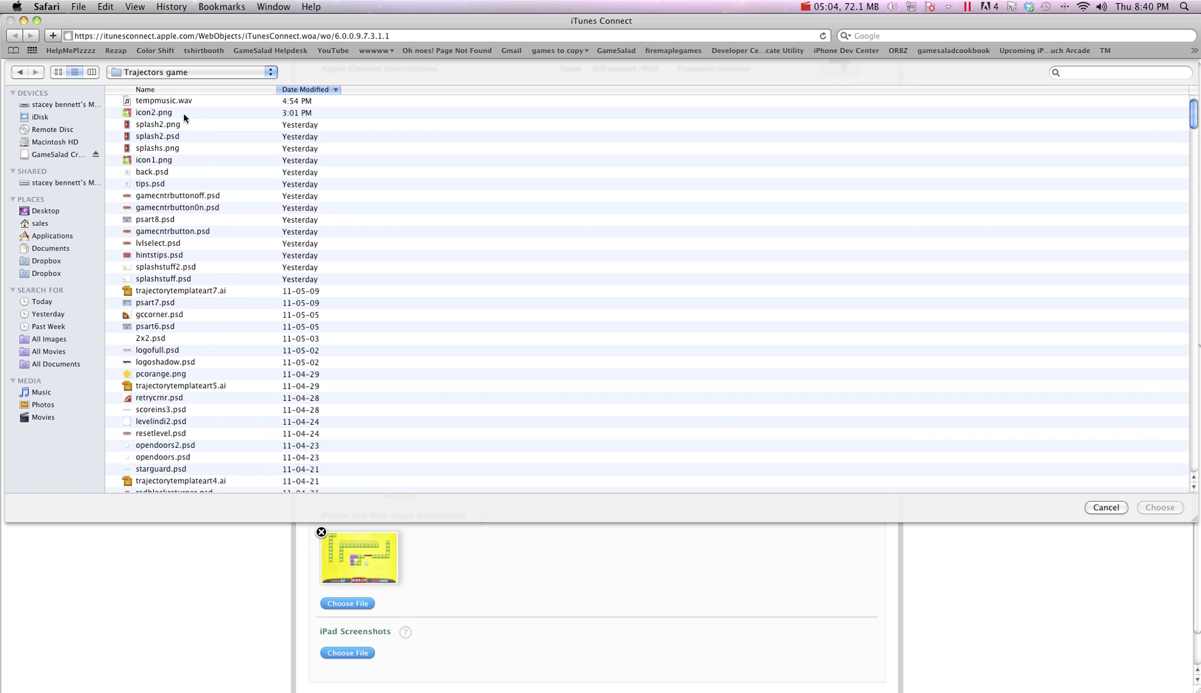
double_click(161, 160)
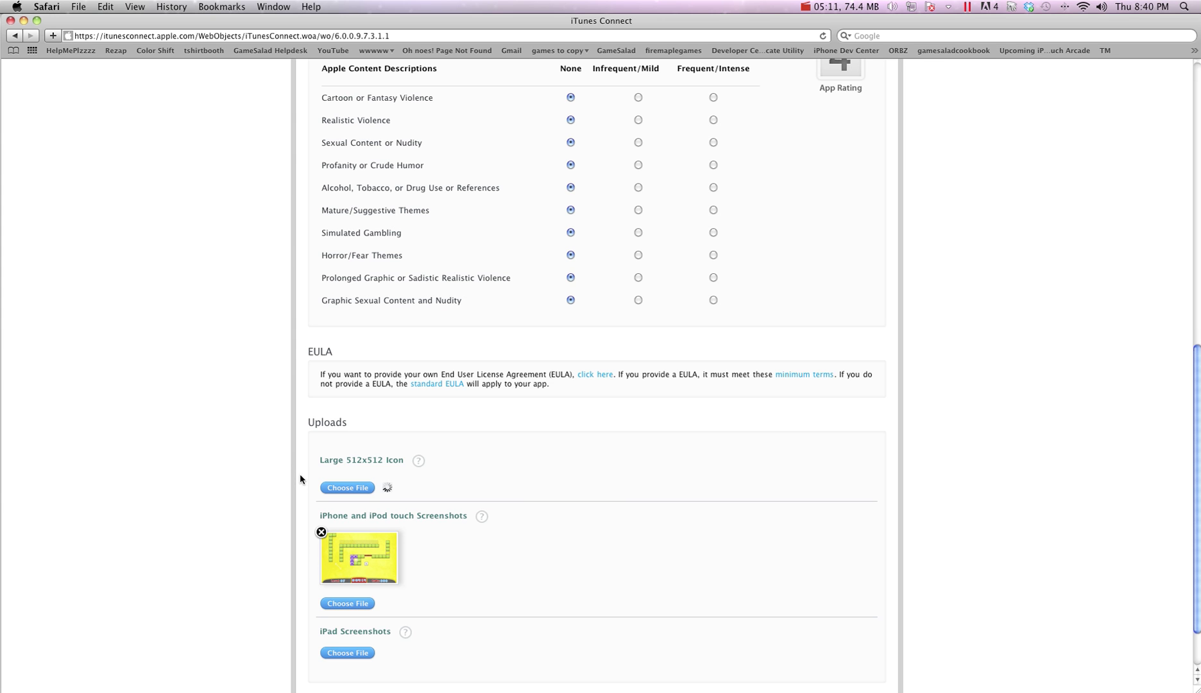
scroll(597, 491, down, 5)
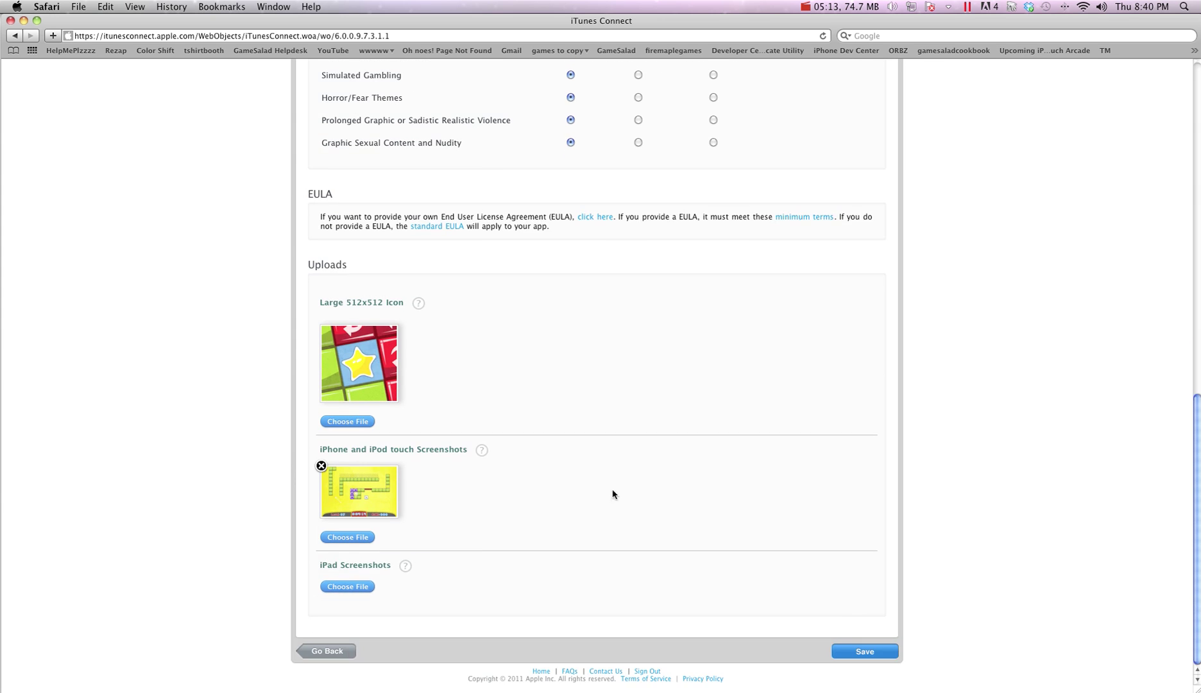
click(876, 651)
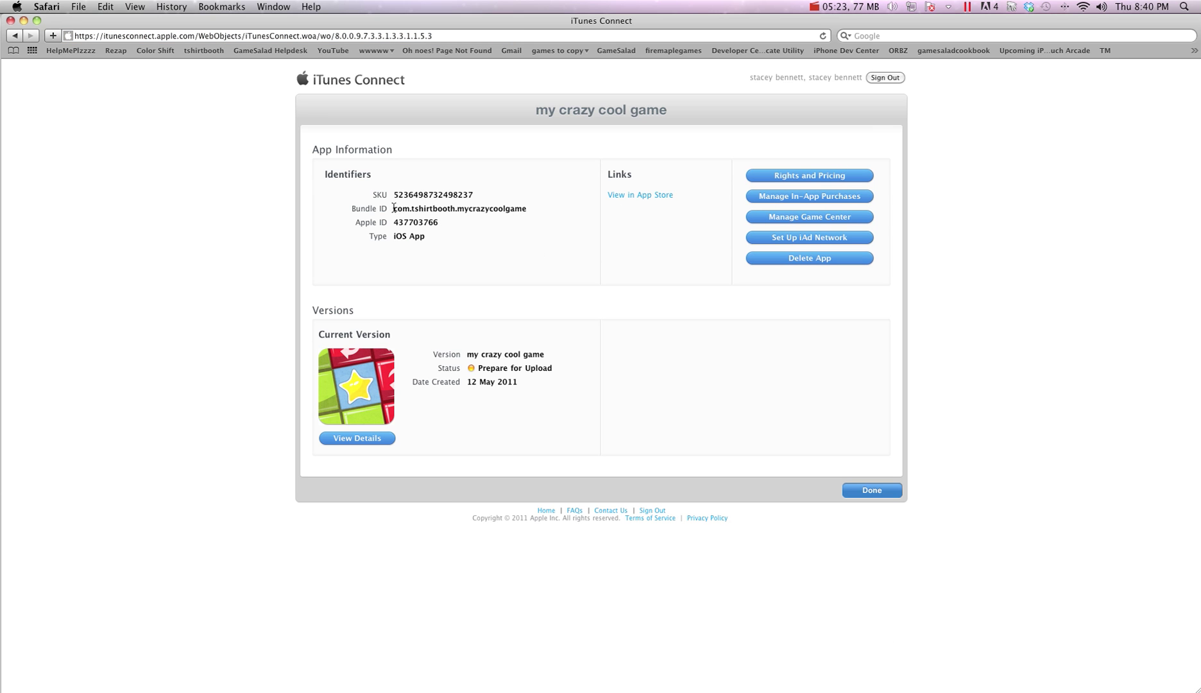
Select the bundle ID text on the app summary, then return to Manage Your Apps
drag(393, 211, 532, 215)
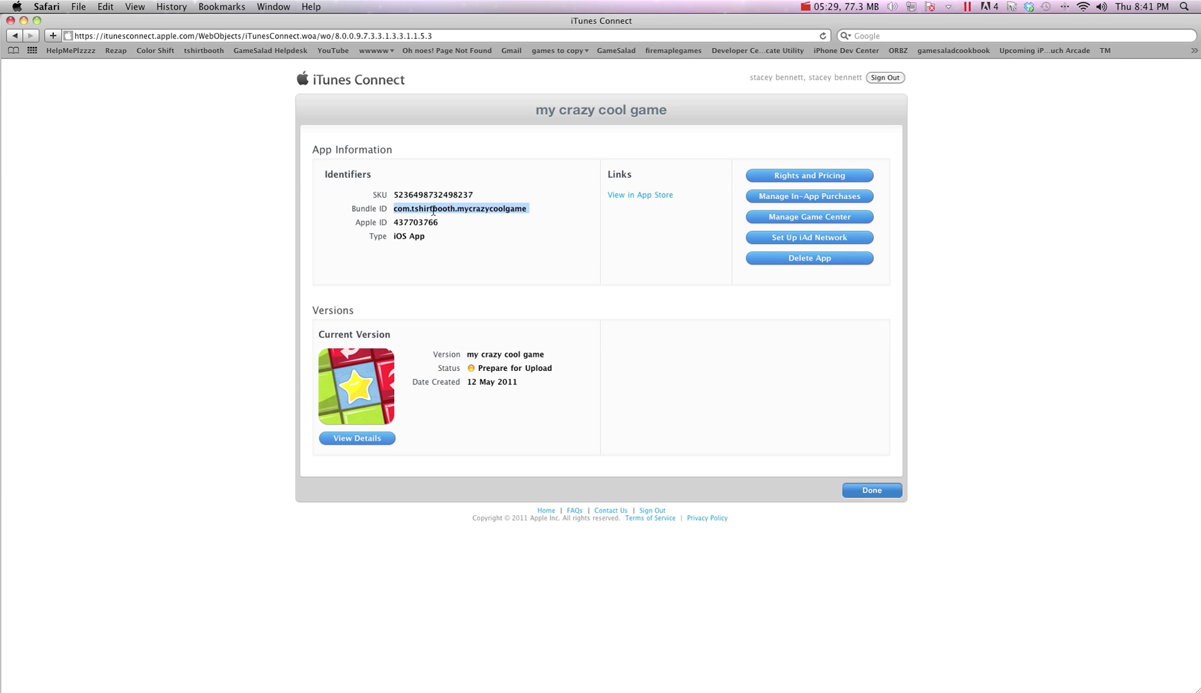
drag(529, 211, 459, 211)
click(516, 257)
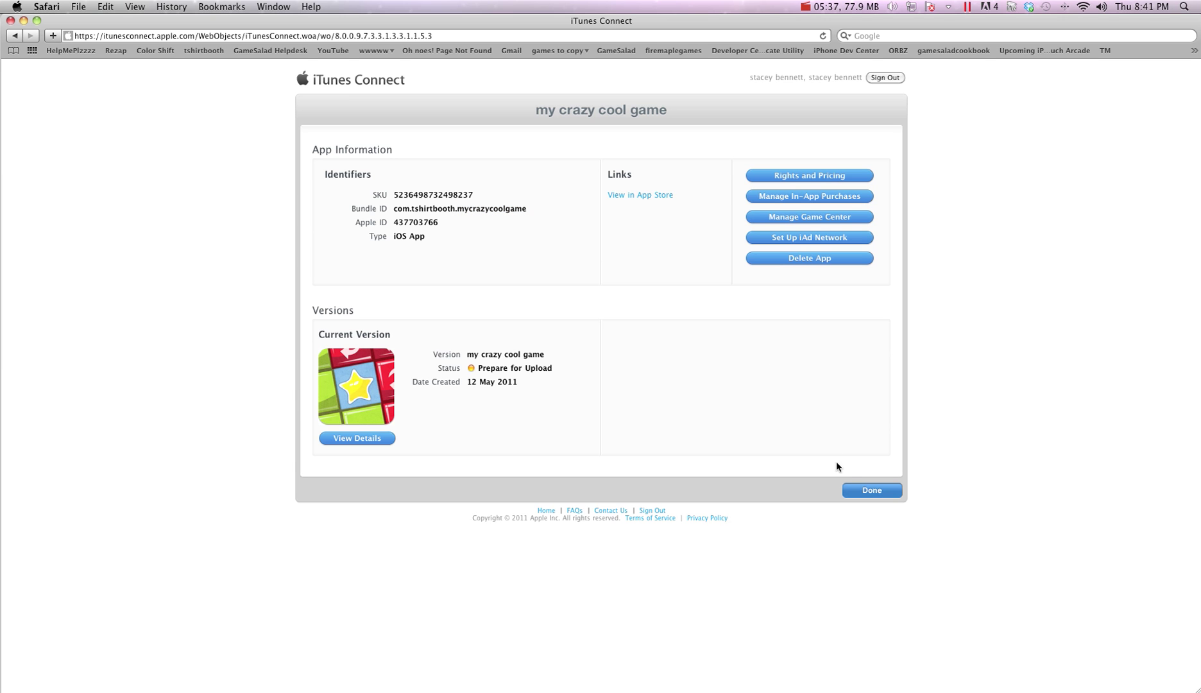
click(870, 491)
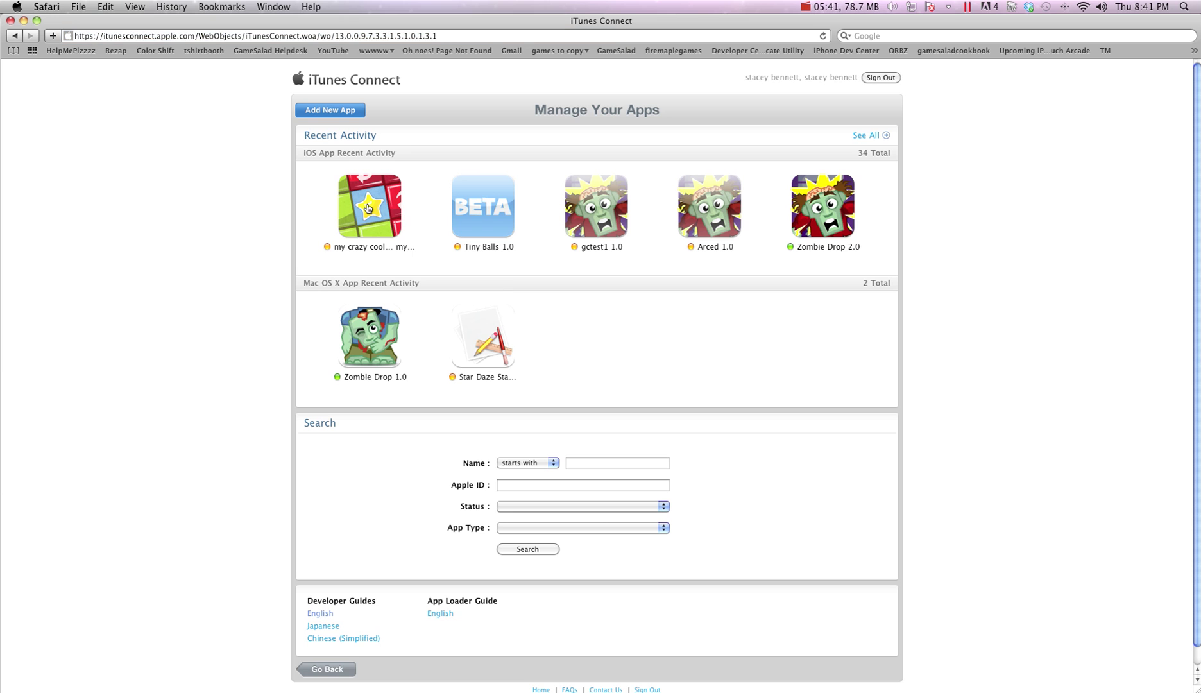
Enable Game Center for my crazy cool game and reach its empty Leaderboards setup page
click(368, 208)
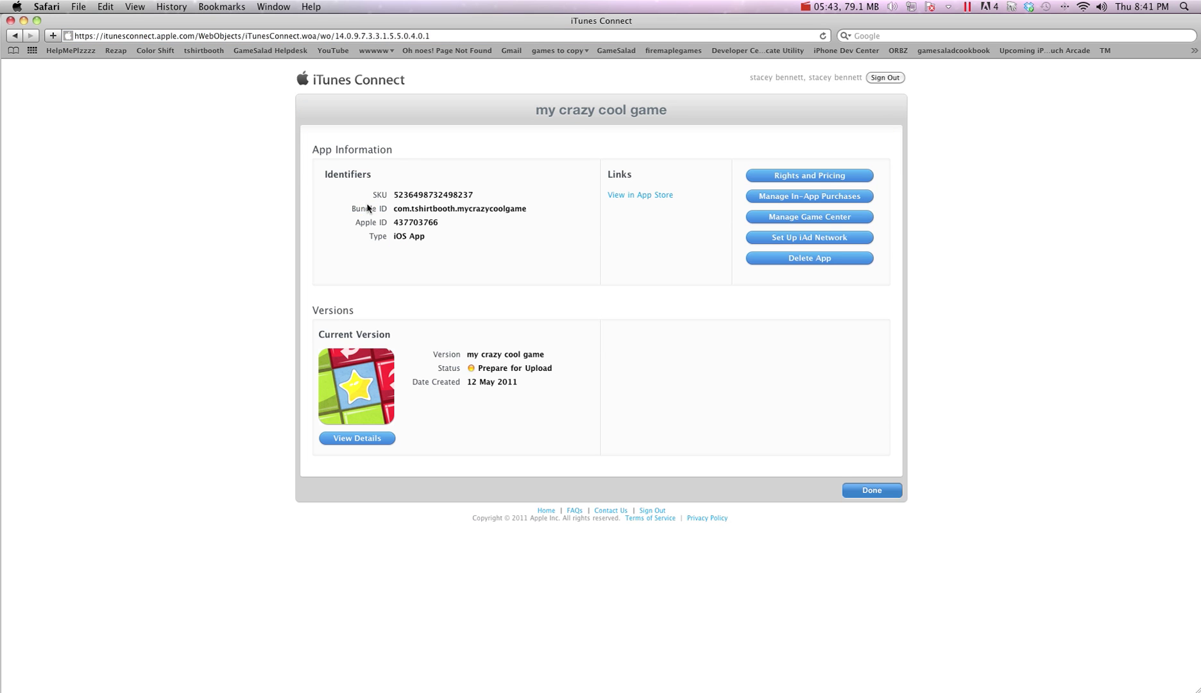
click(793, 219)
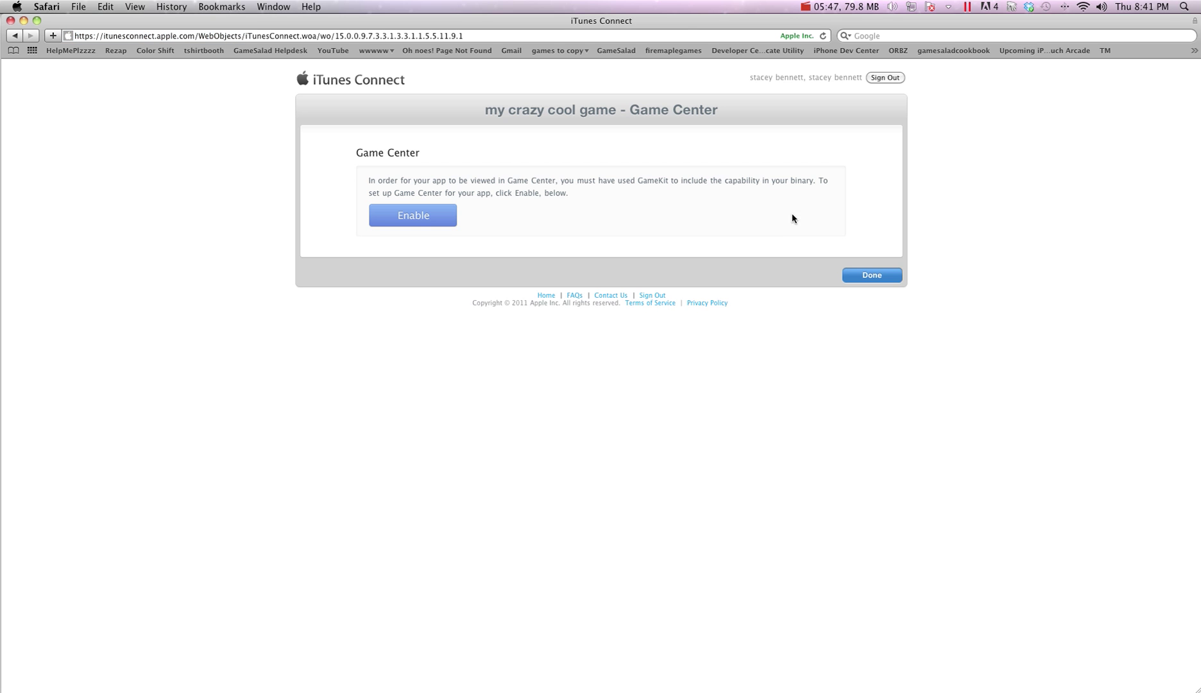
click(399, 214)
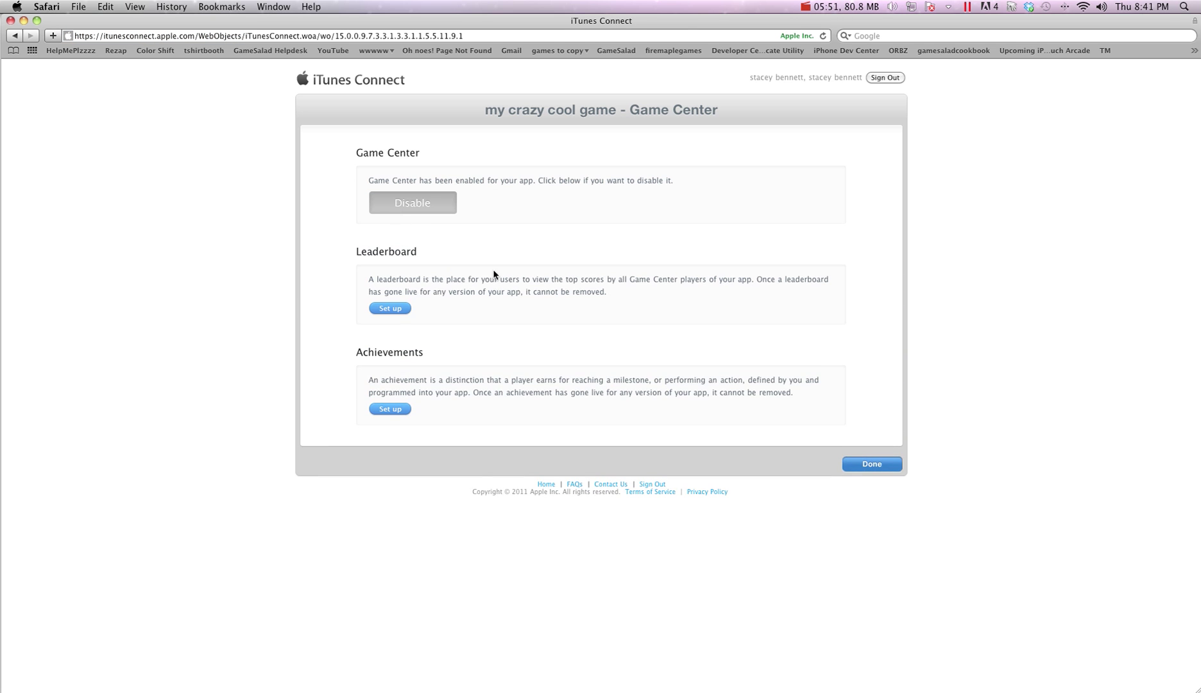
click(390, 309)
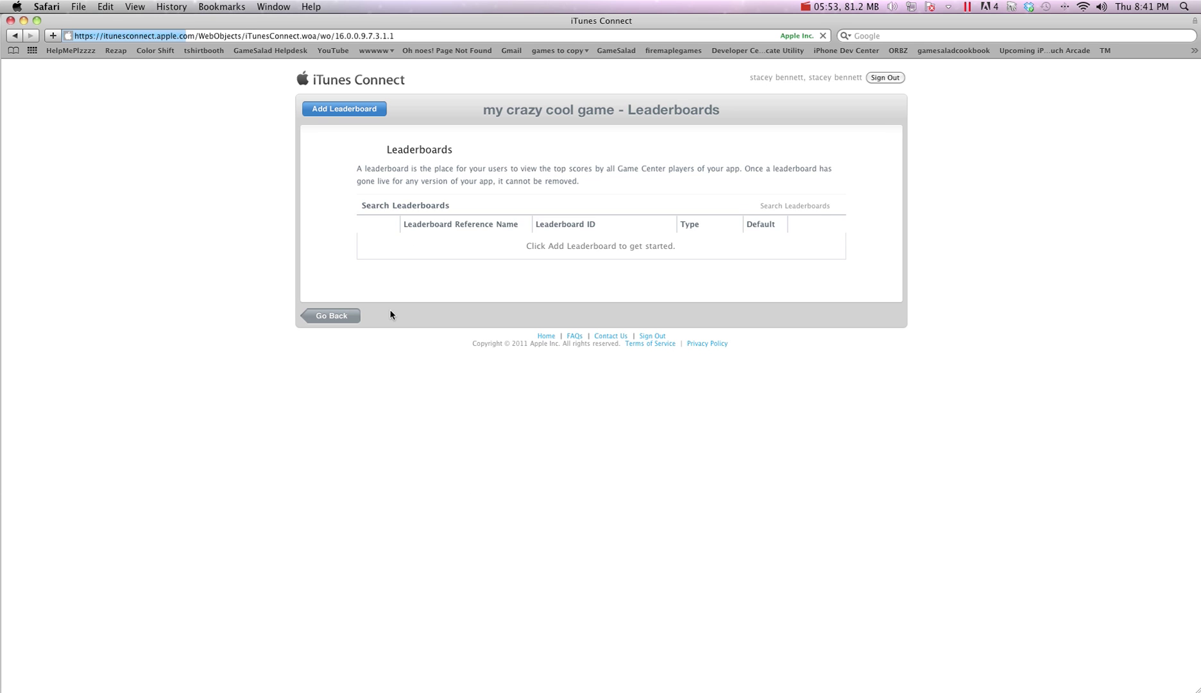
Add a single leaderboard with reference name 'World 1' and ID com.tshirtbooth.level1
click(340, 111)
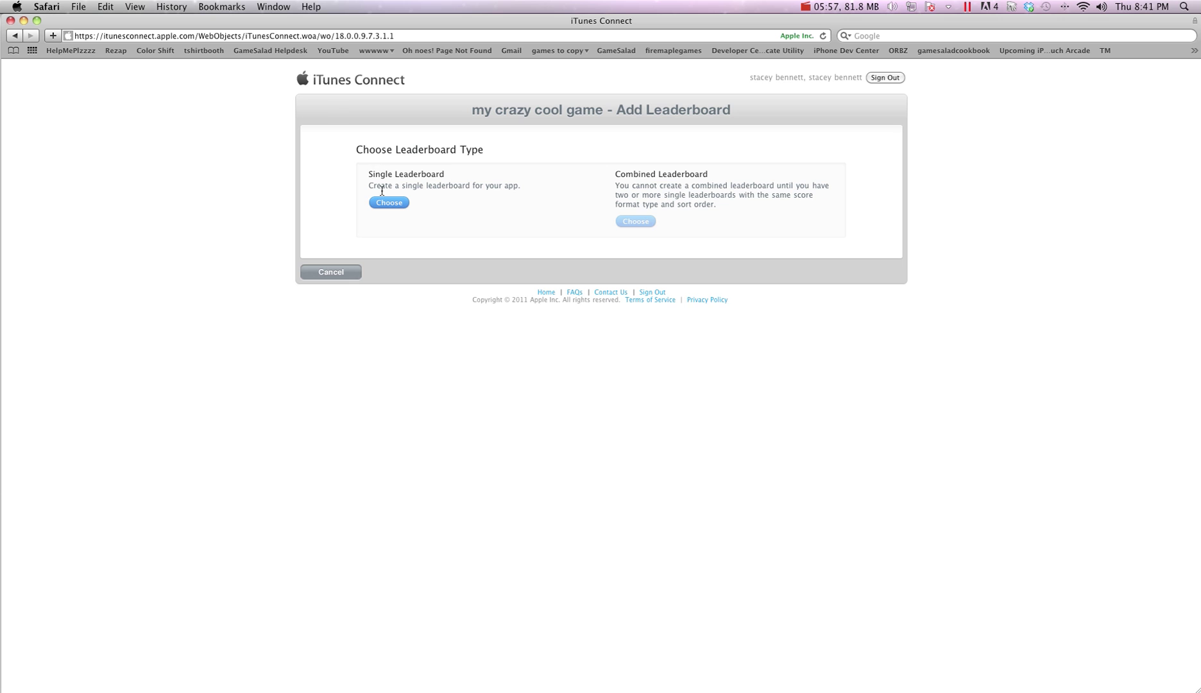
click(387, 203)
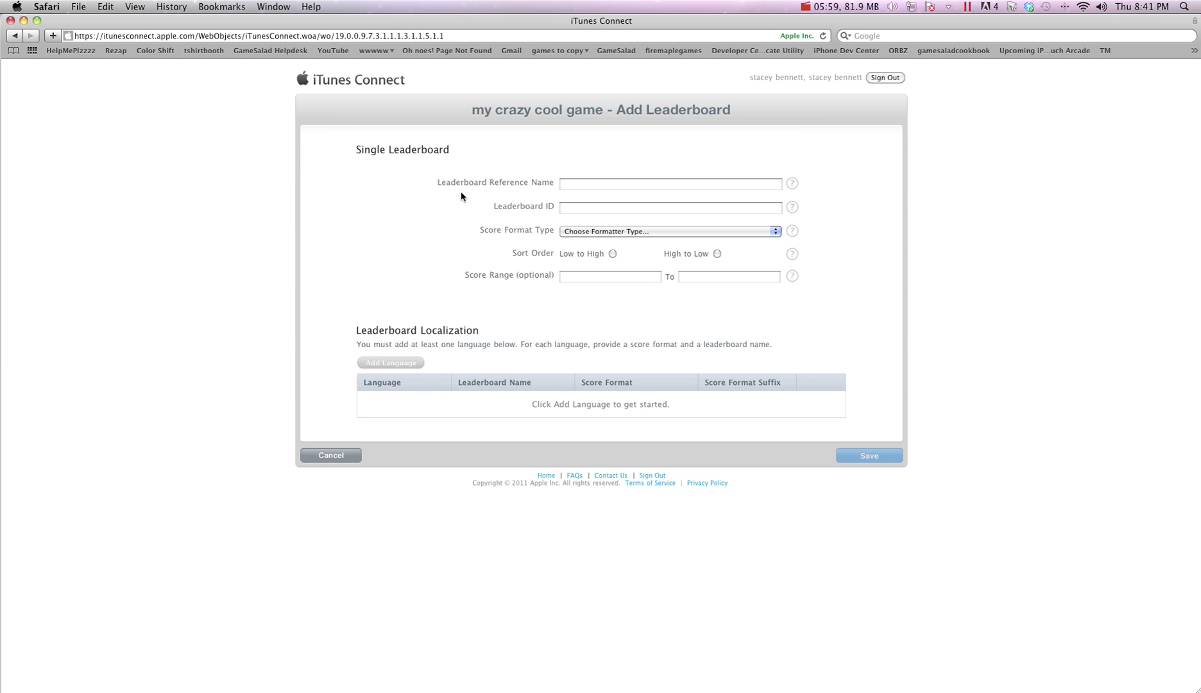
click(566, 186)
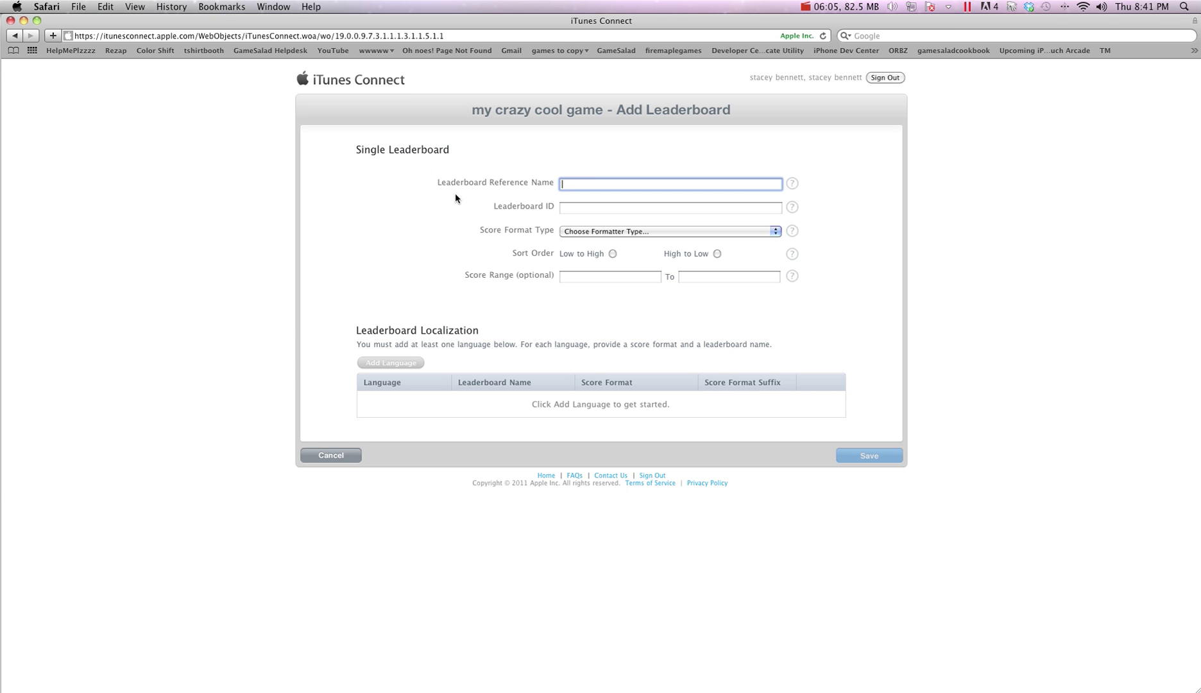
text(World 1)
click(571, 208)
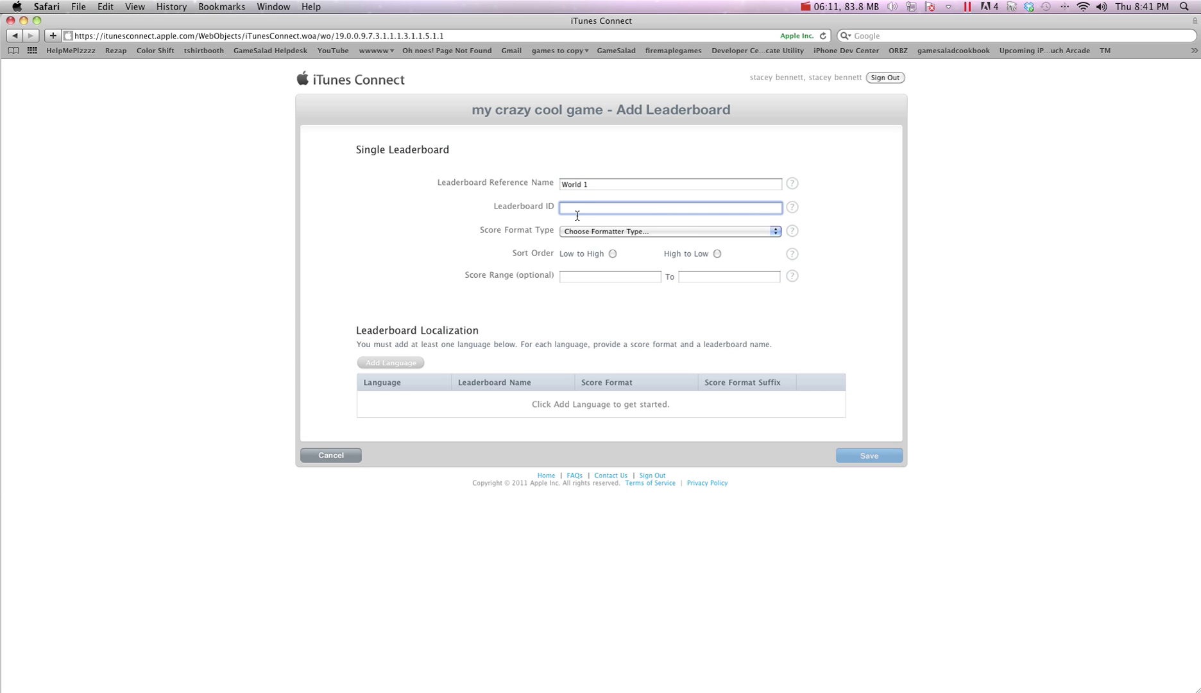
text(world1)
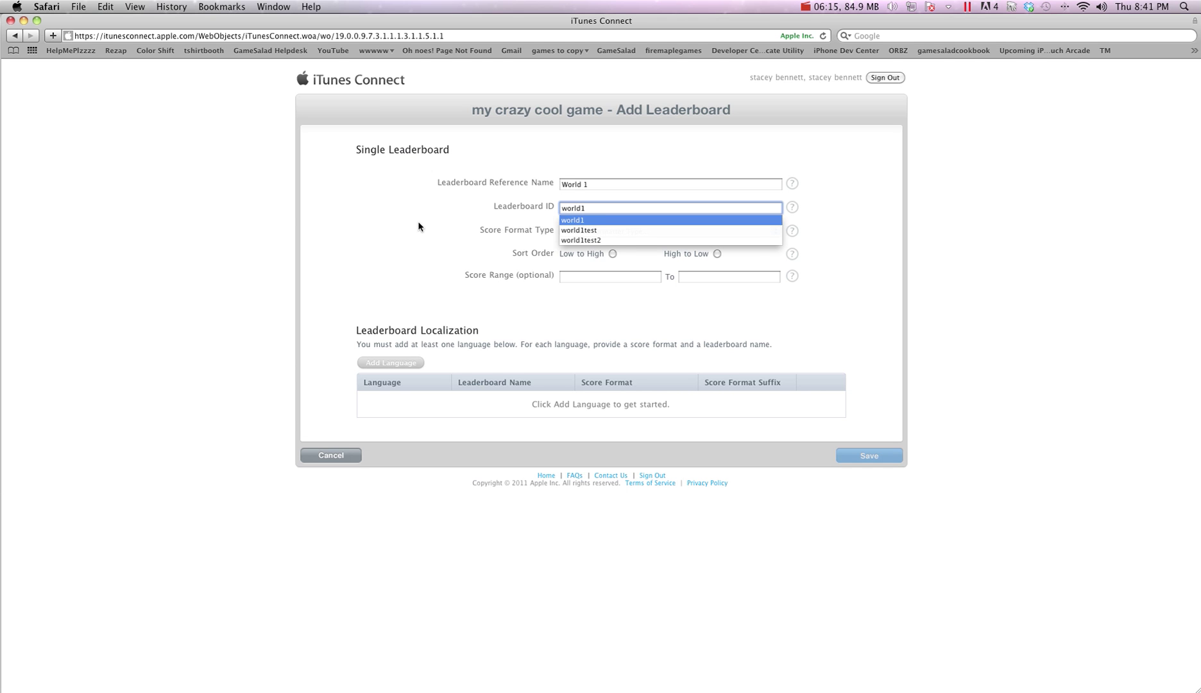
click(416, 224)
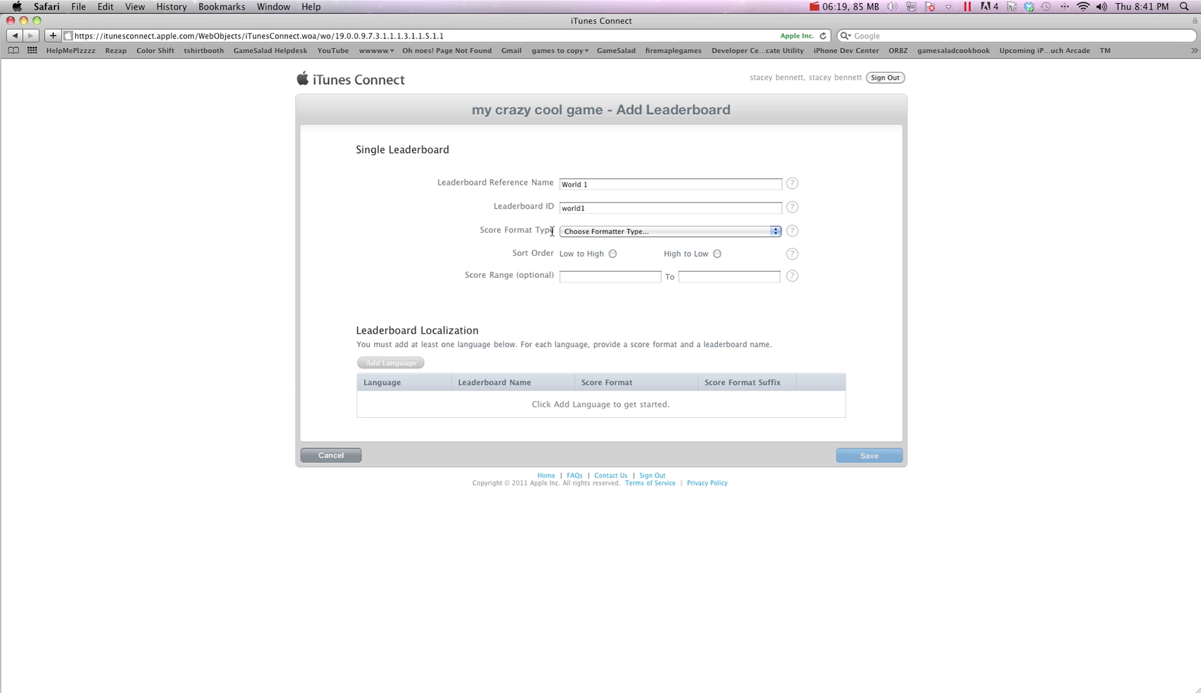
double_click(590, 209)
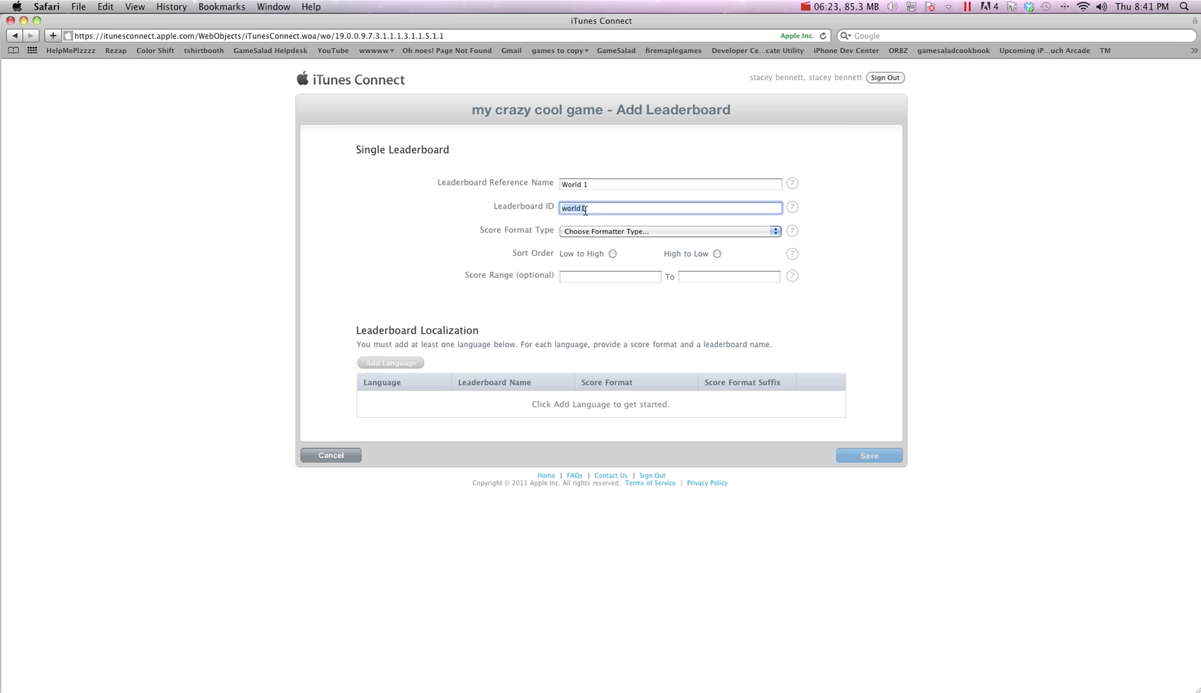
text(com.tshi)
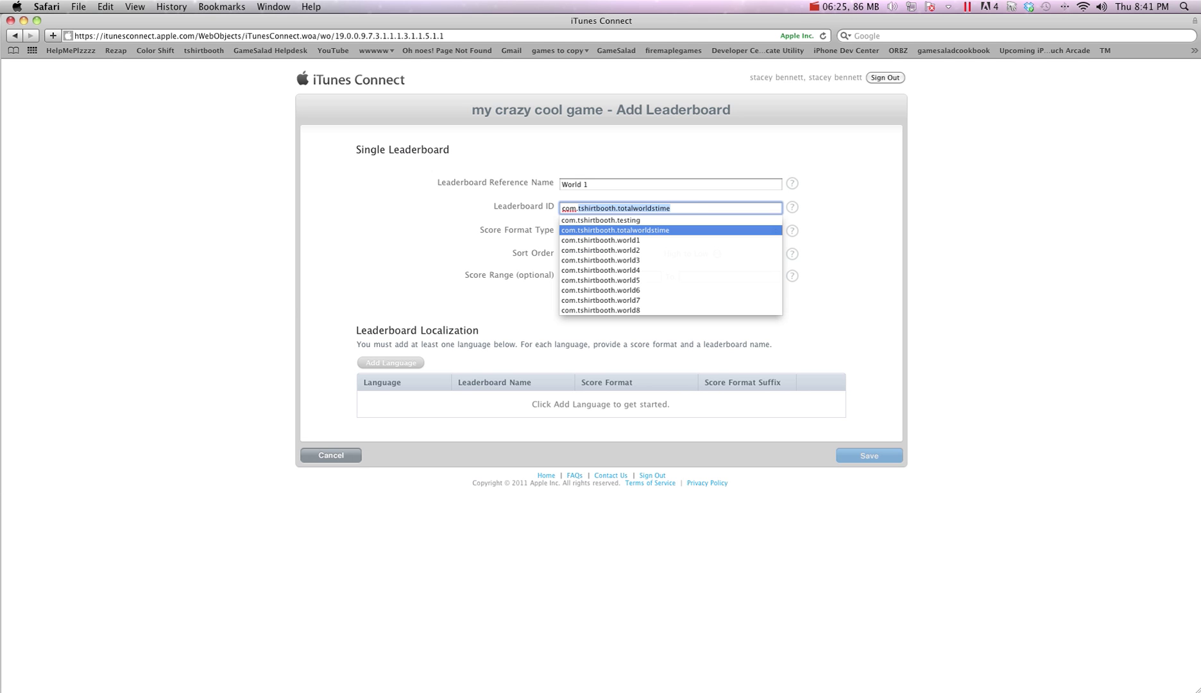
text(rtbooth.)
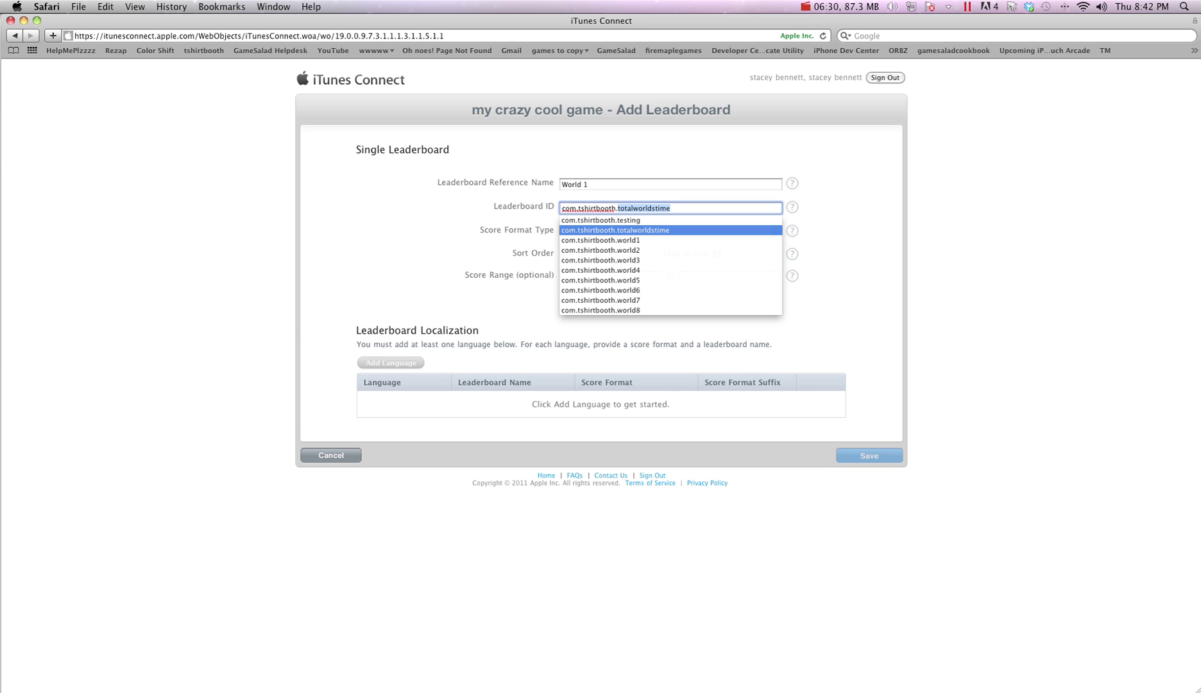
text(level1)
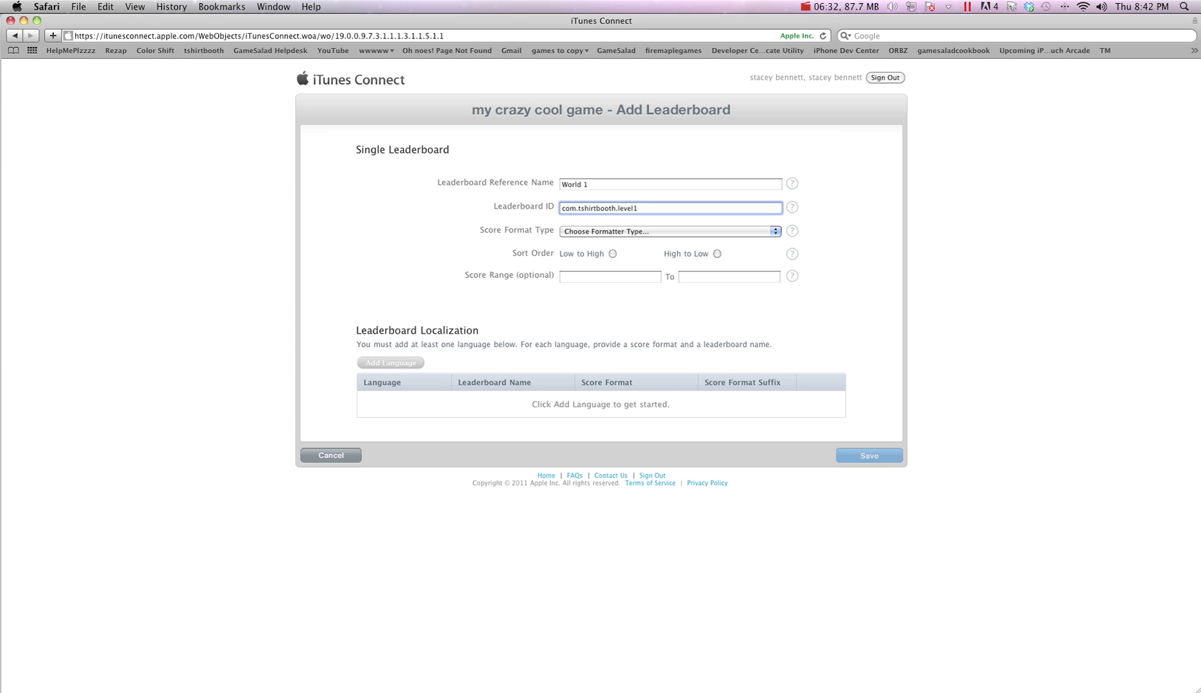
Set the leaderboard's score format type to Integer, sorted High to Low
click(325, 258)
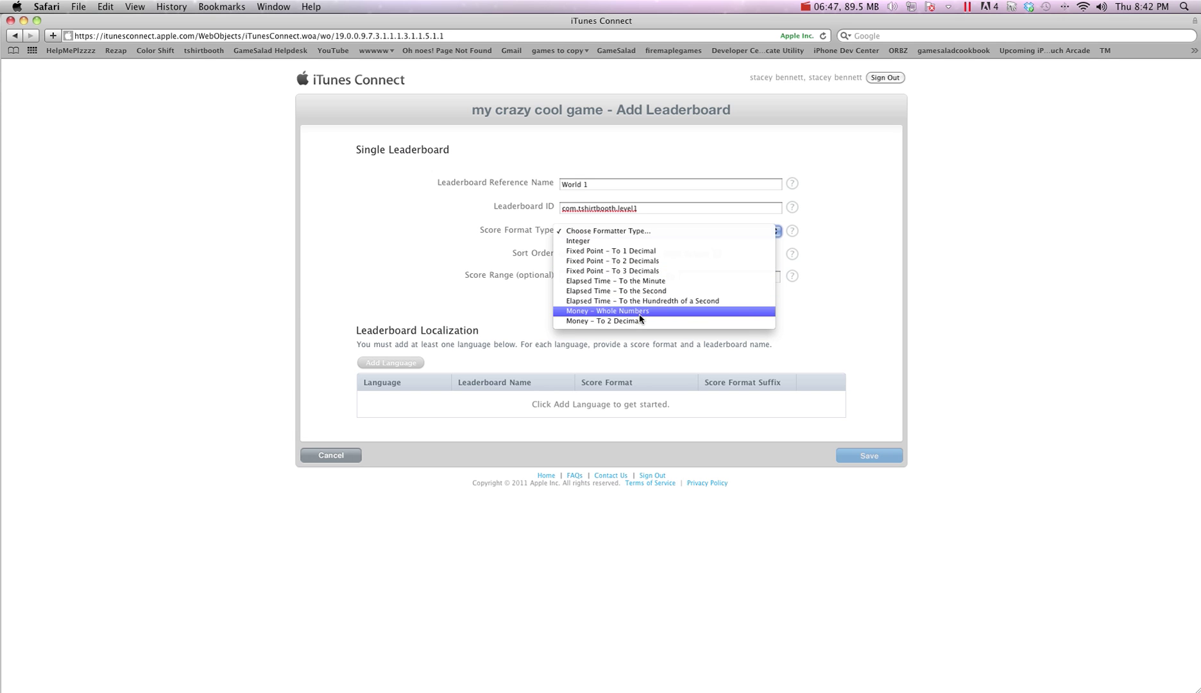
click(629, 241)
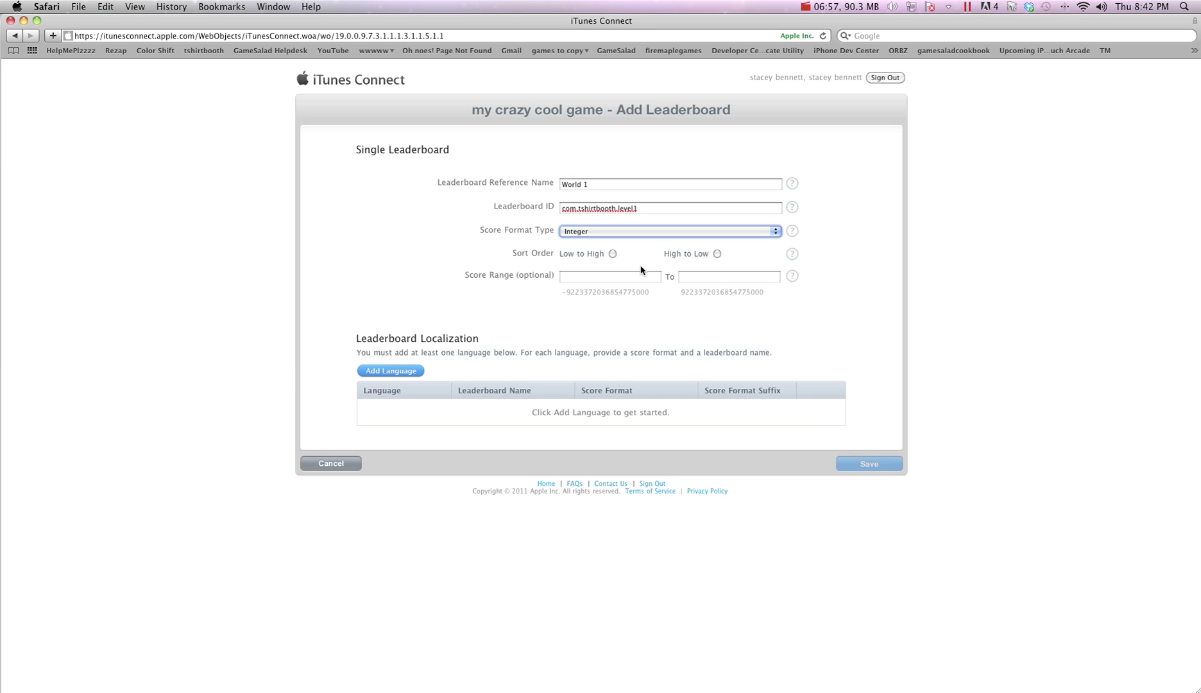
click(717, 254)
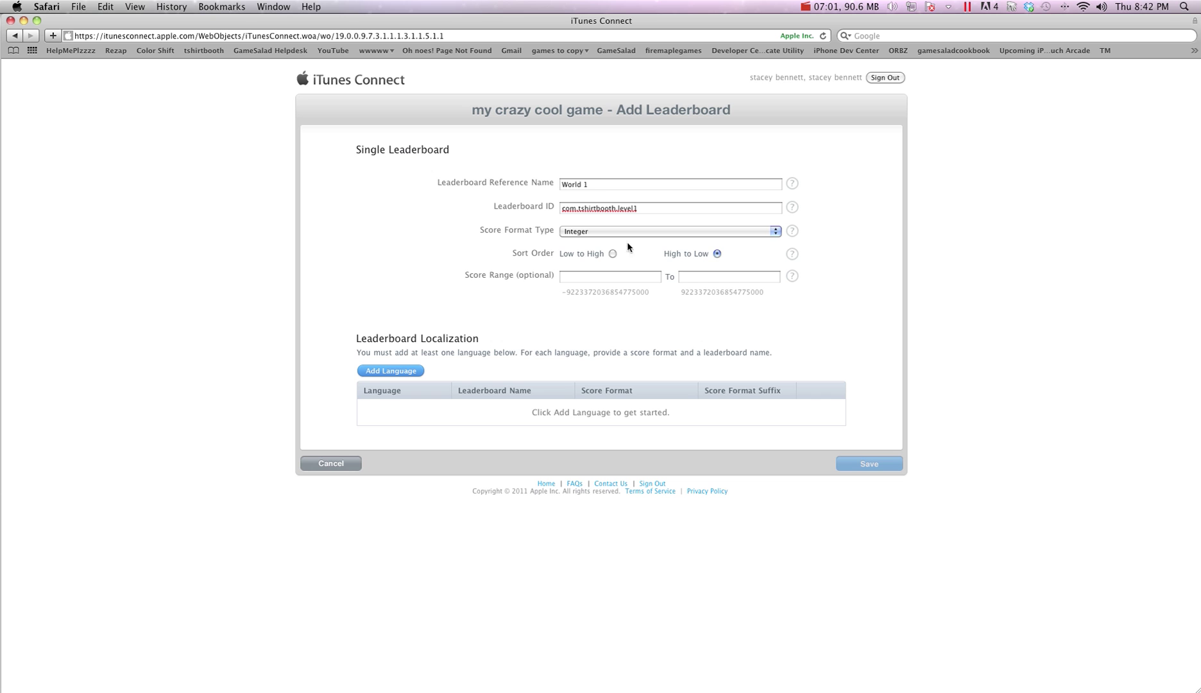
Add and save an English localization named 'World 1' using Integer (100,000,122) format
click(406, 372)
click(626, 157)
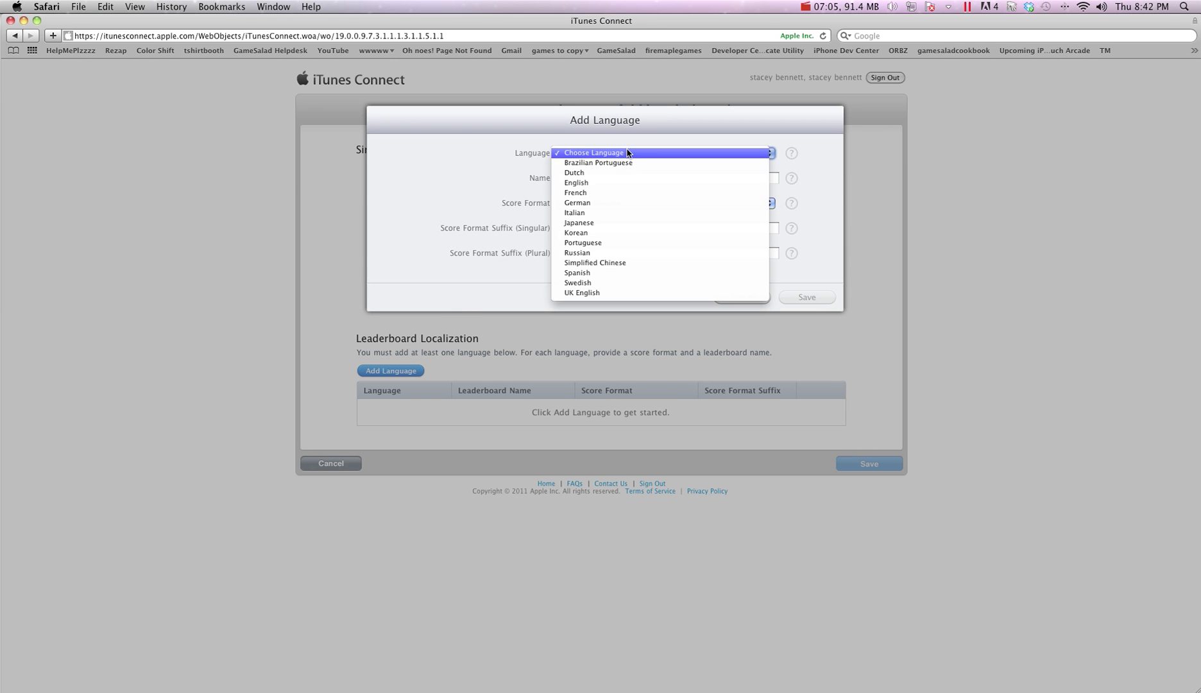
click(601, 183)
click(598, 180)
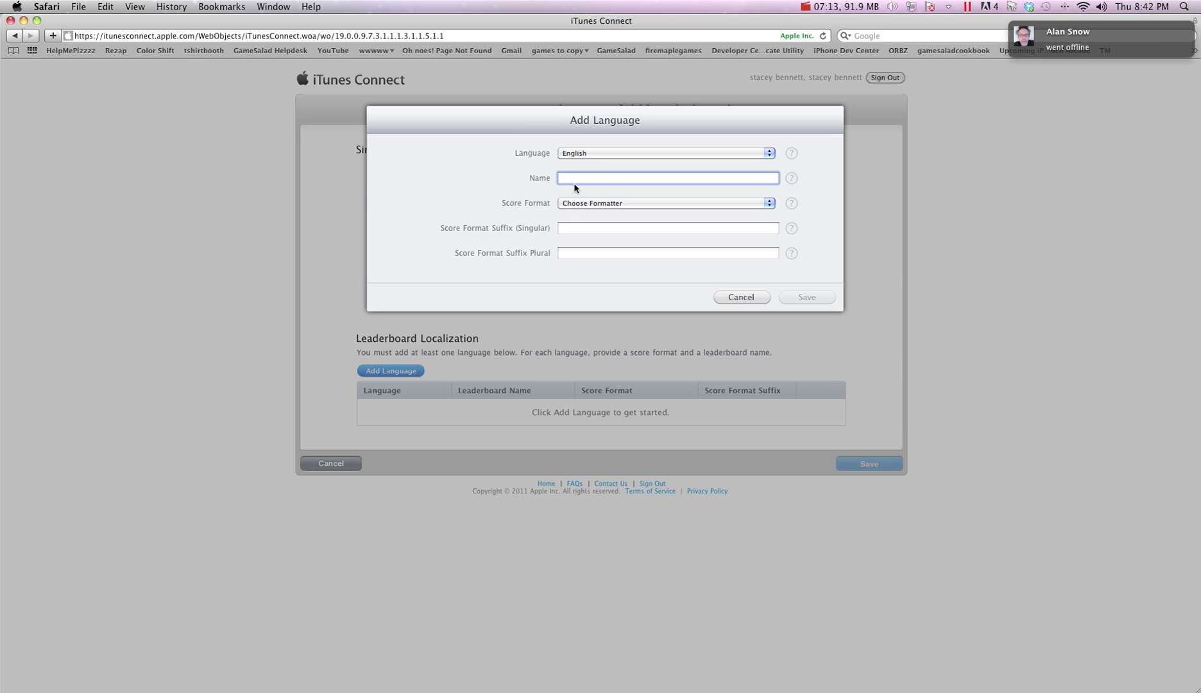
text(World 1)
click(590, 203)
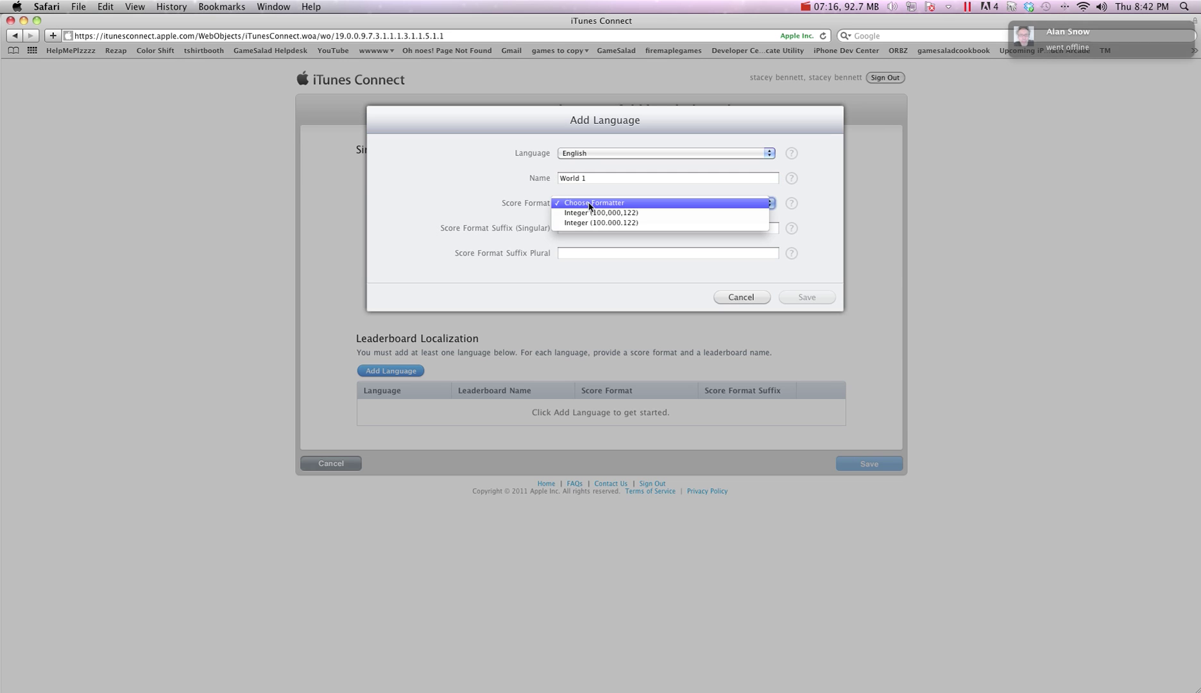
click(662, 217)
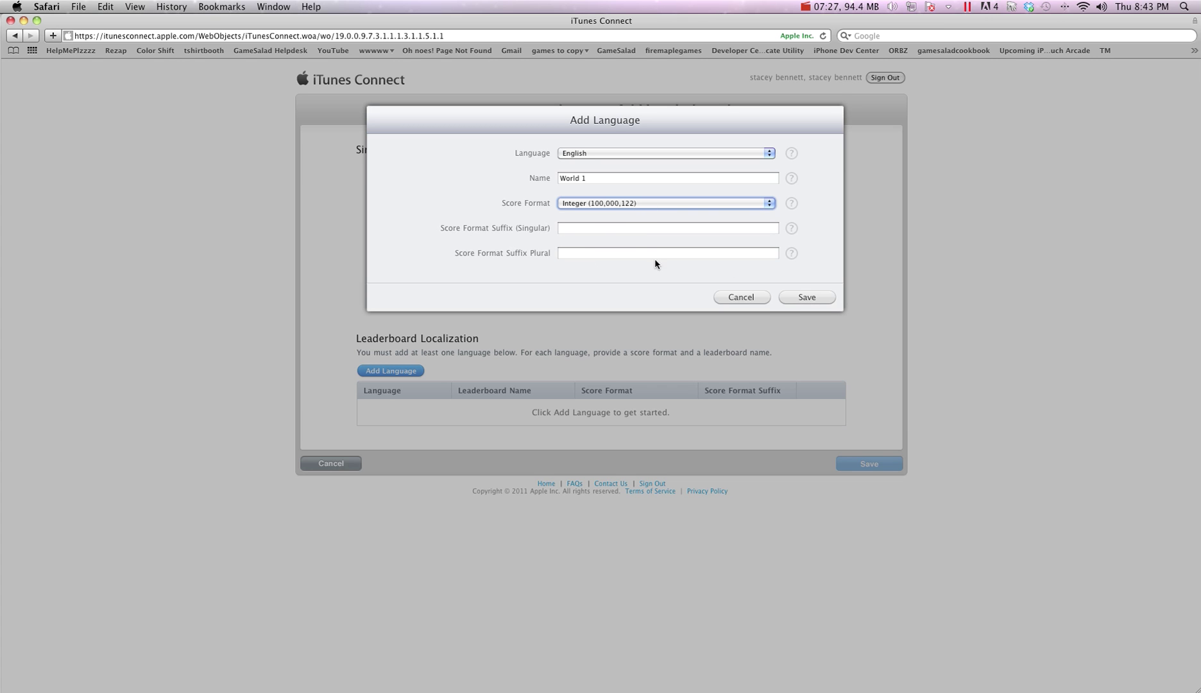
click(807, 296)
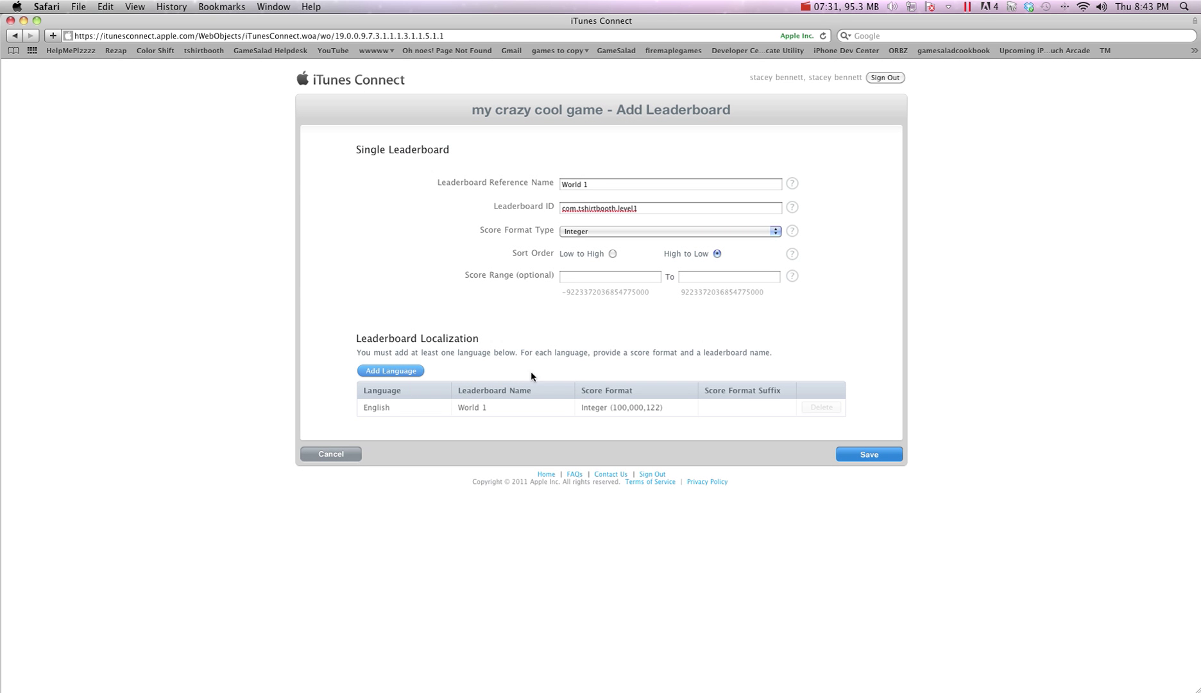
After the duplicate-name error, change the reference name from World 1 to 'Level 1' and save
click(868, 453)
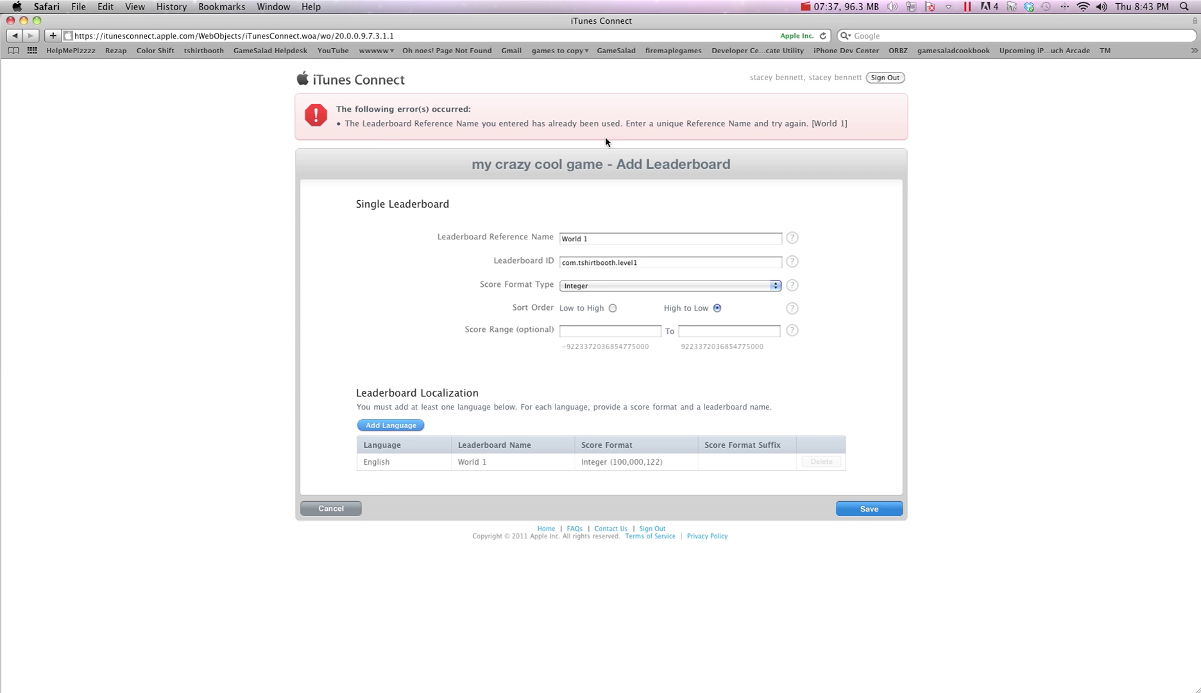
click(606, 238)
drag(605, 239, 482, 240)
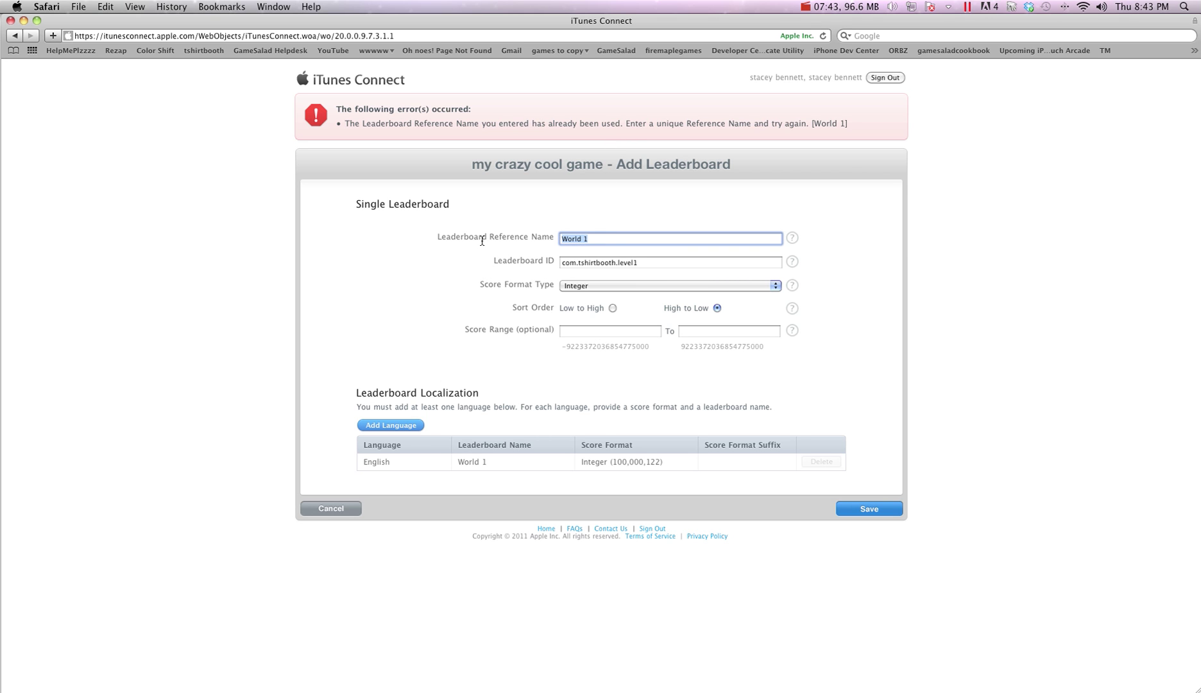
text(Lee)
key(BackSpace)
text(Level 1)
click(878, 507)
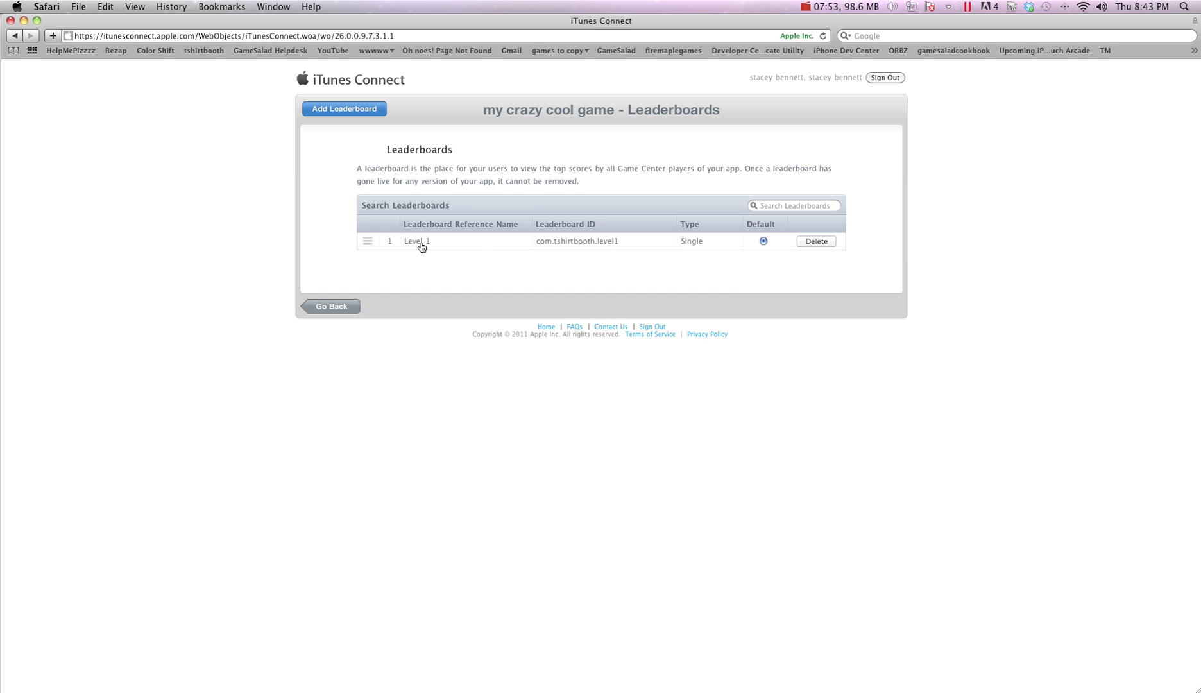
Add single leaderboard 'level 2' with ID com.tshirtbooth.level2, Integer scores ranked High to Low
click(359, 110)
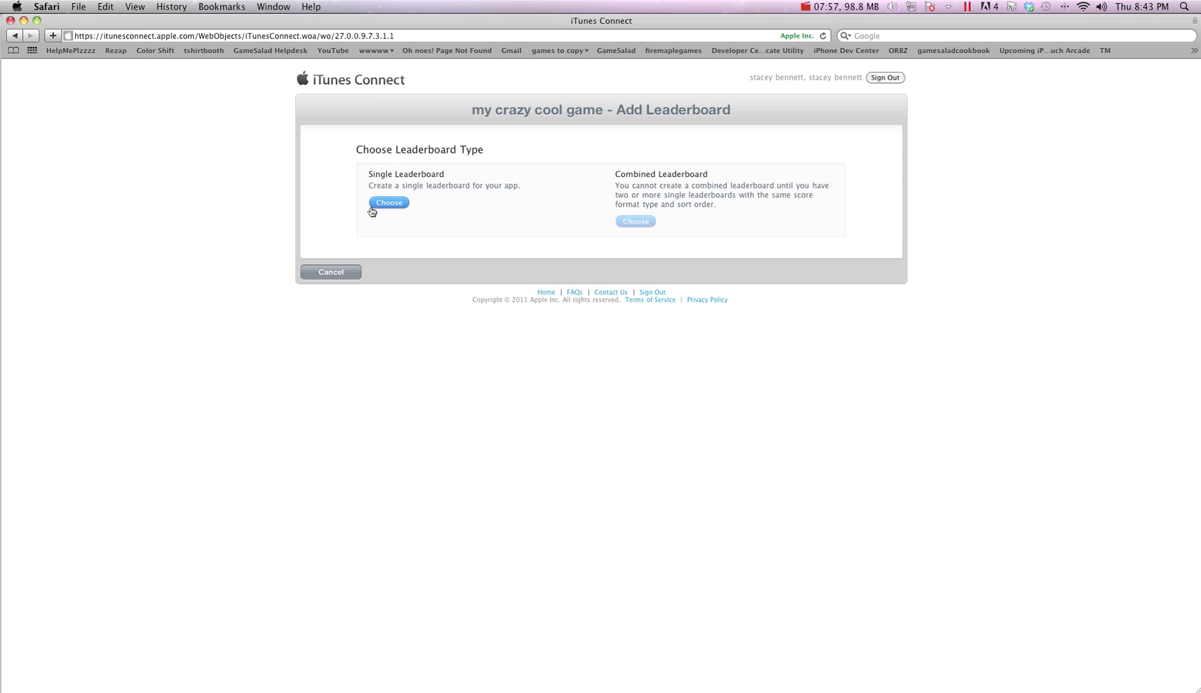
click(387, 203)
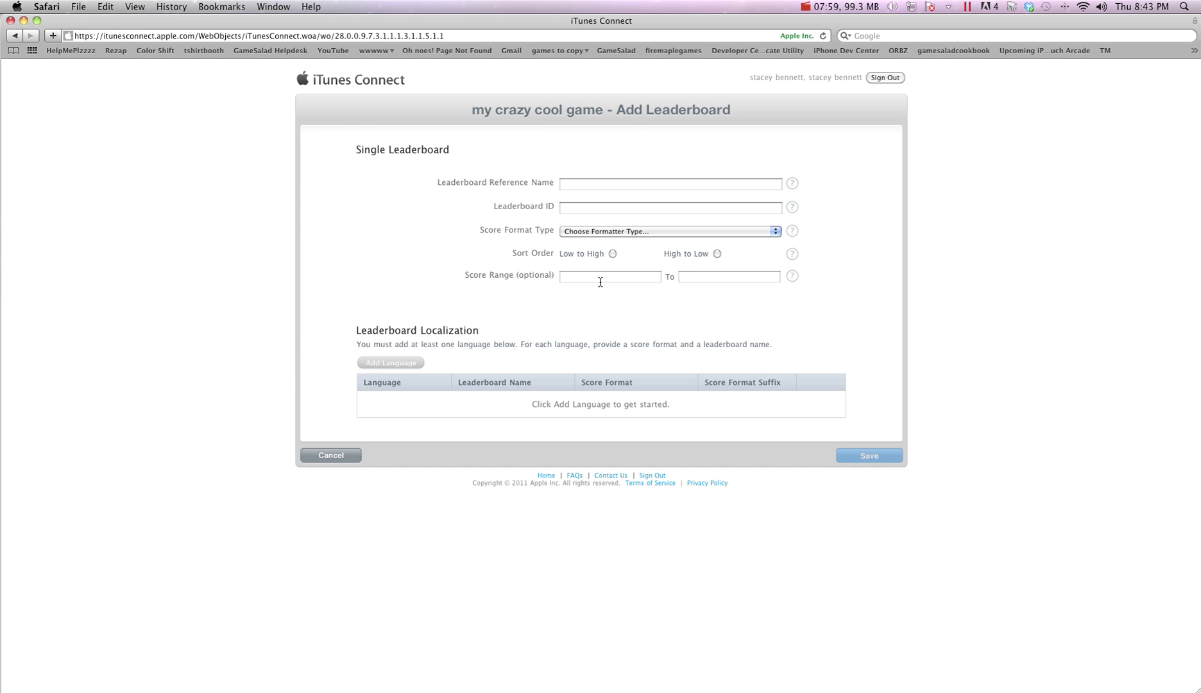
click(583, 186)
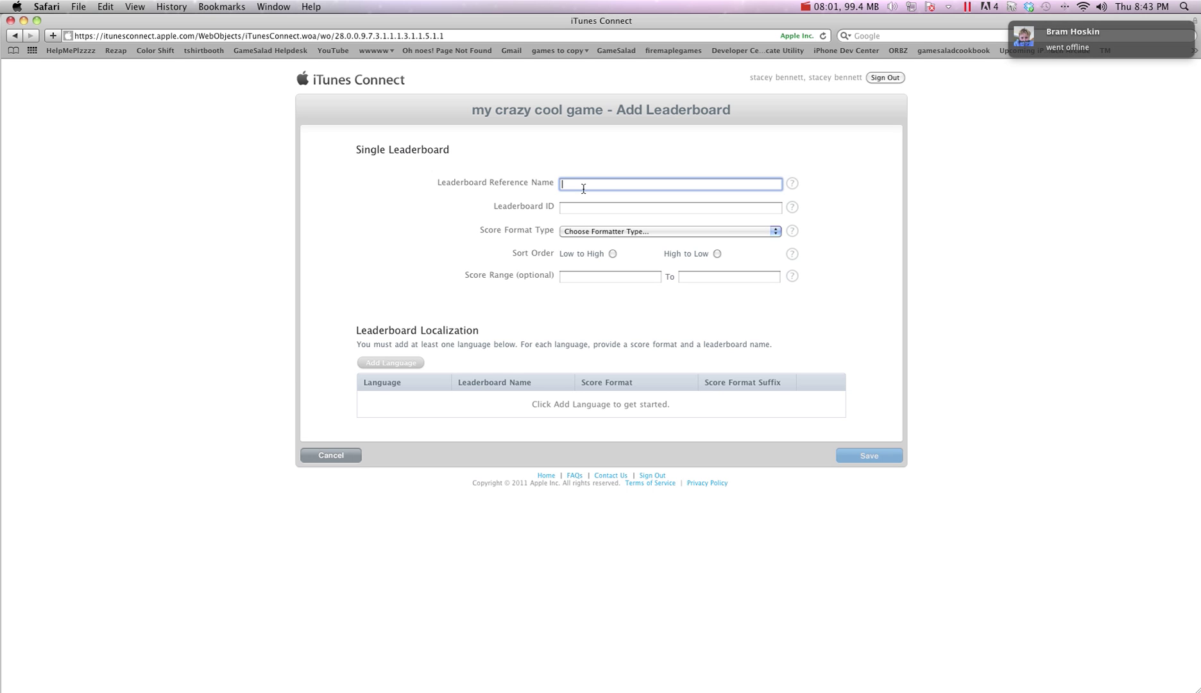
text(level 2)
click(580, 206)
text(com.tshirtbooth.l)
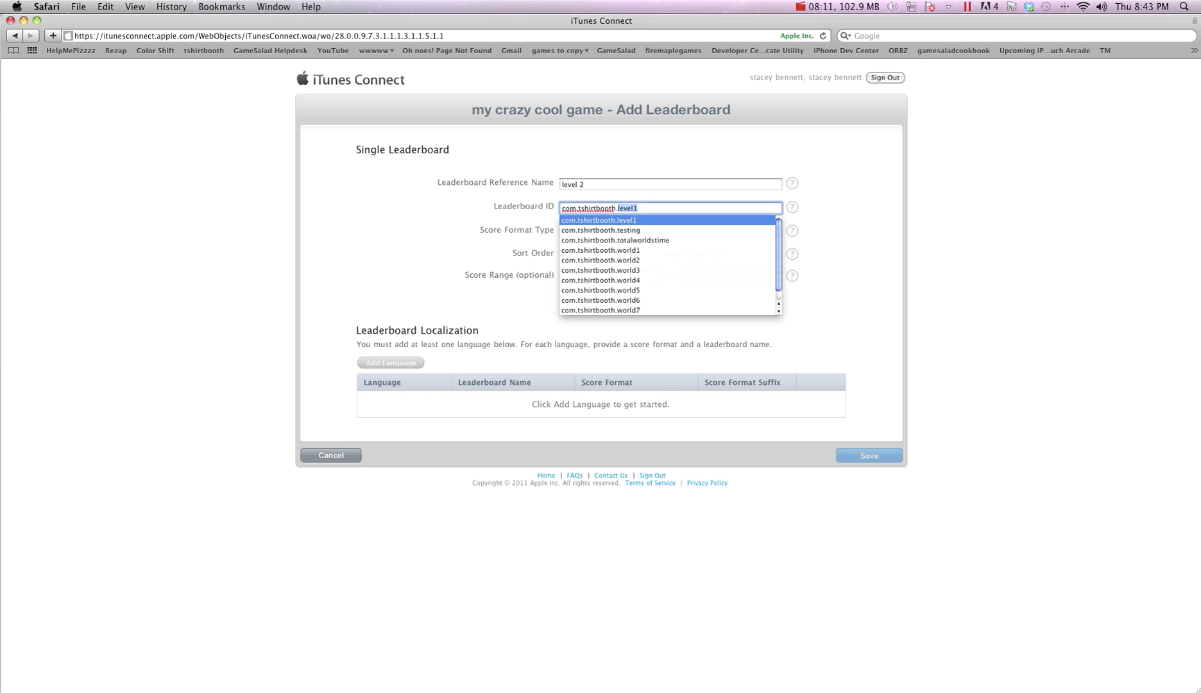
text(evel2)
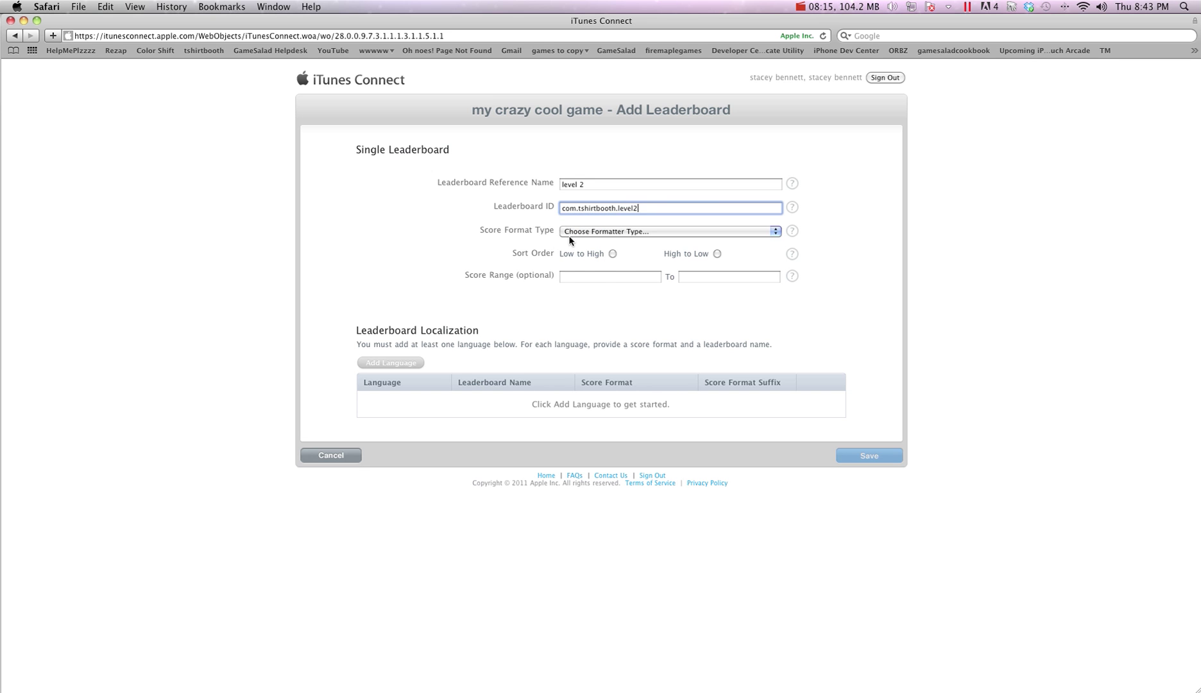
click(569, 235)
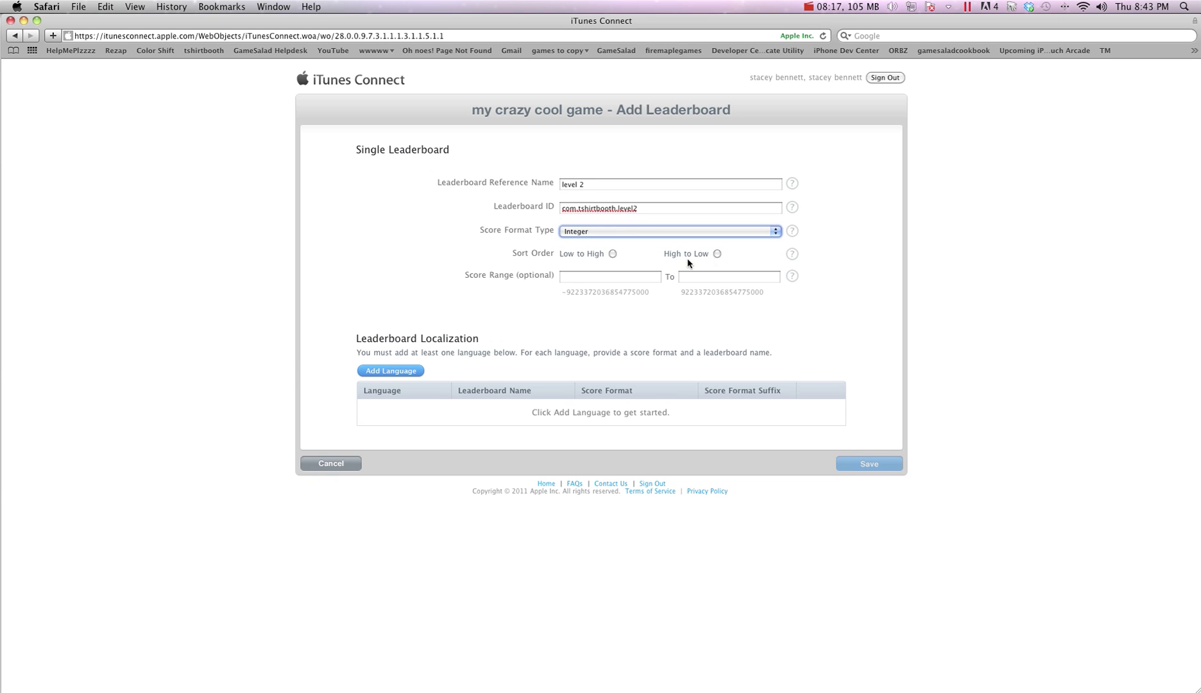
click(717, 253)
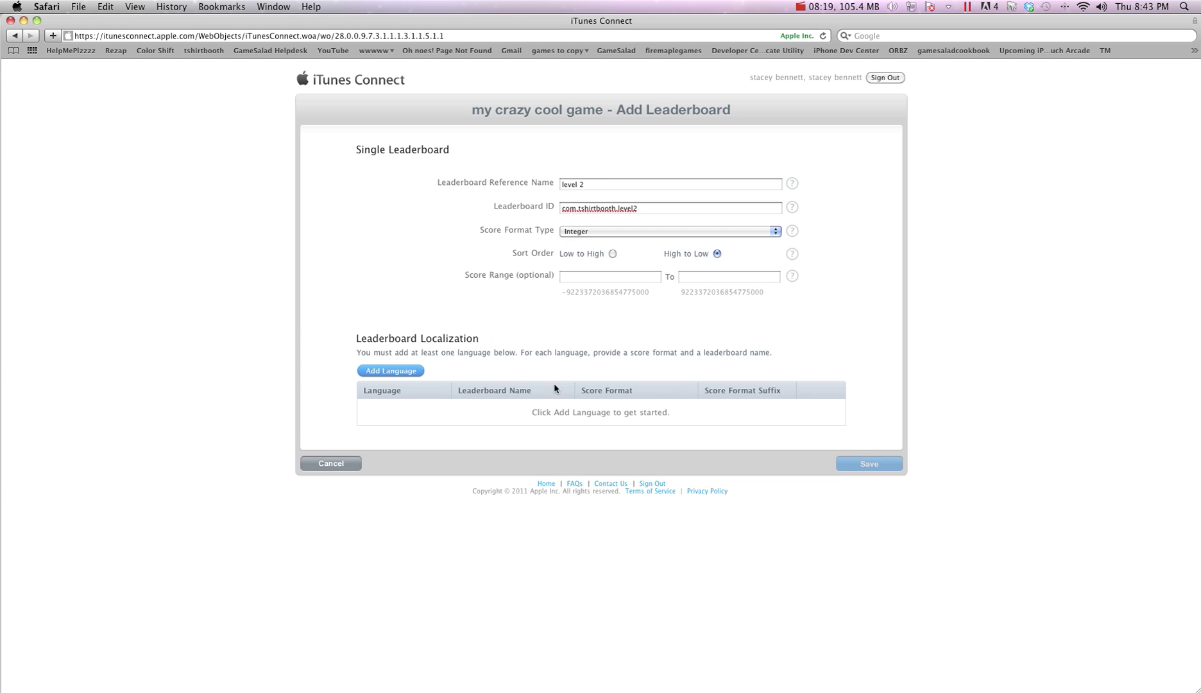
Give it an English localization 'Level 2' with Integer (100,000,122) format and save the leaderboard
click(371, 372)
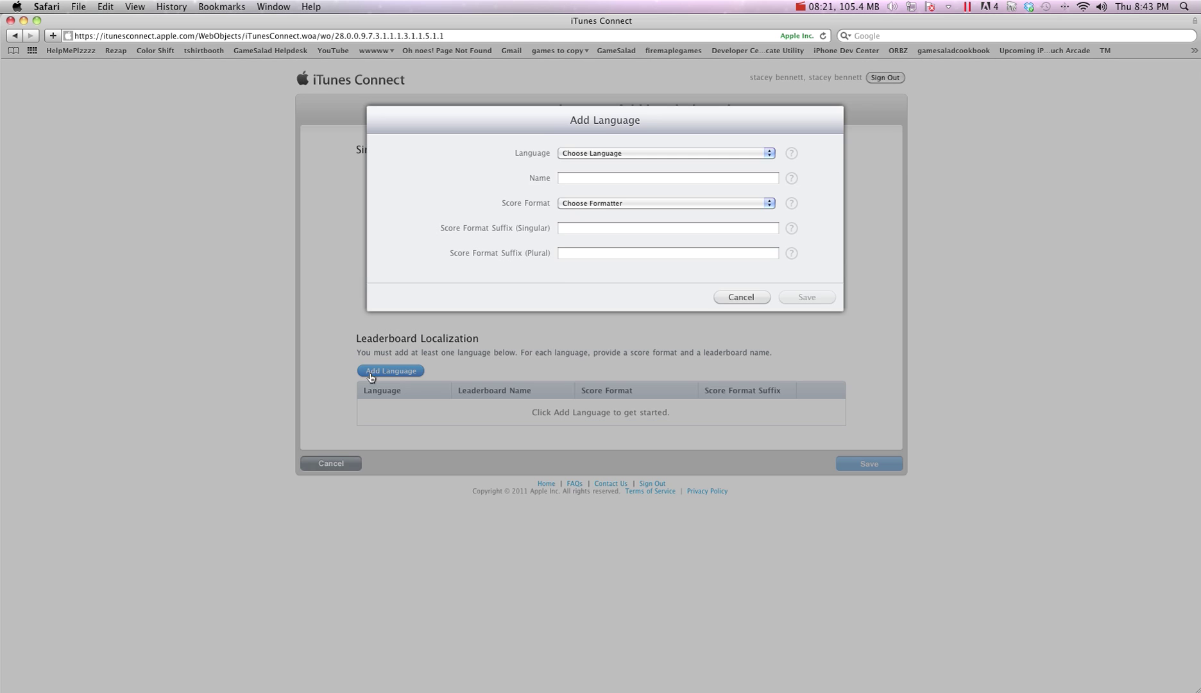
click(605, 152)
click(603, 186)
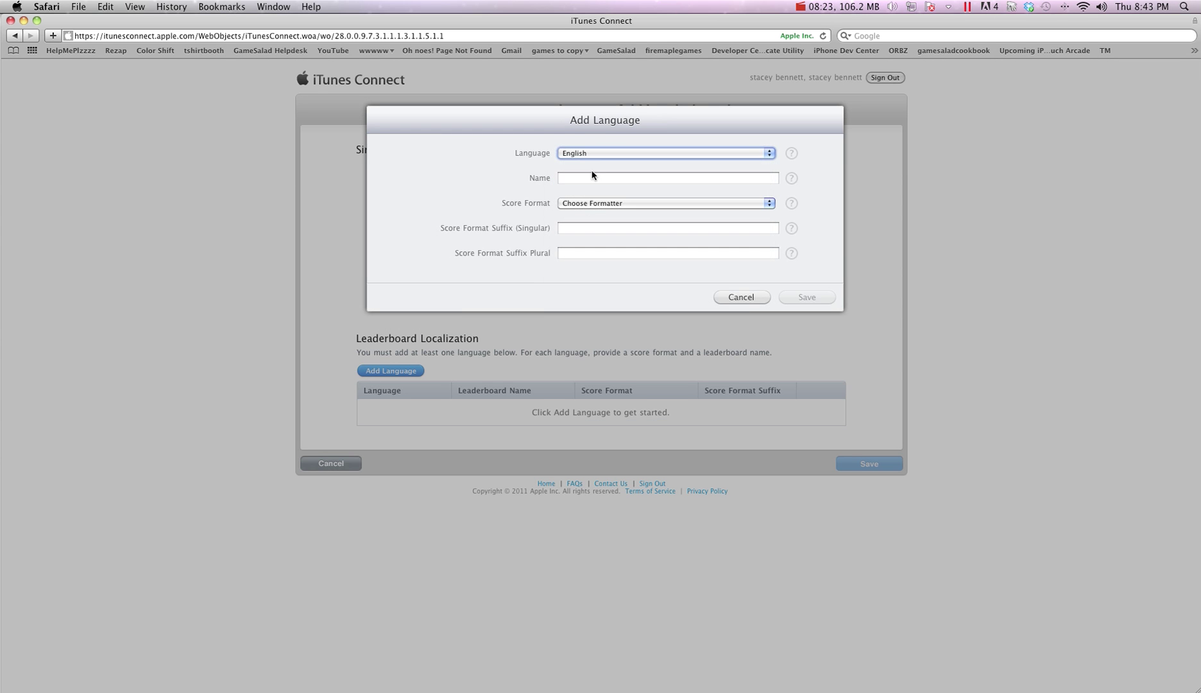
click(593, 178)
text(Level 2)
click(629, 204)
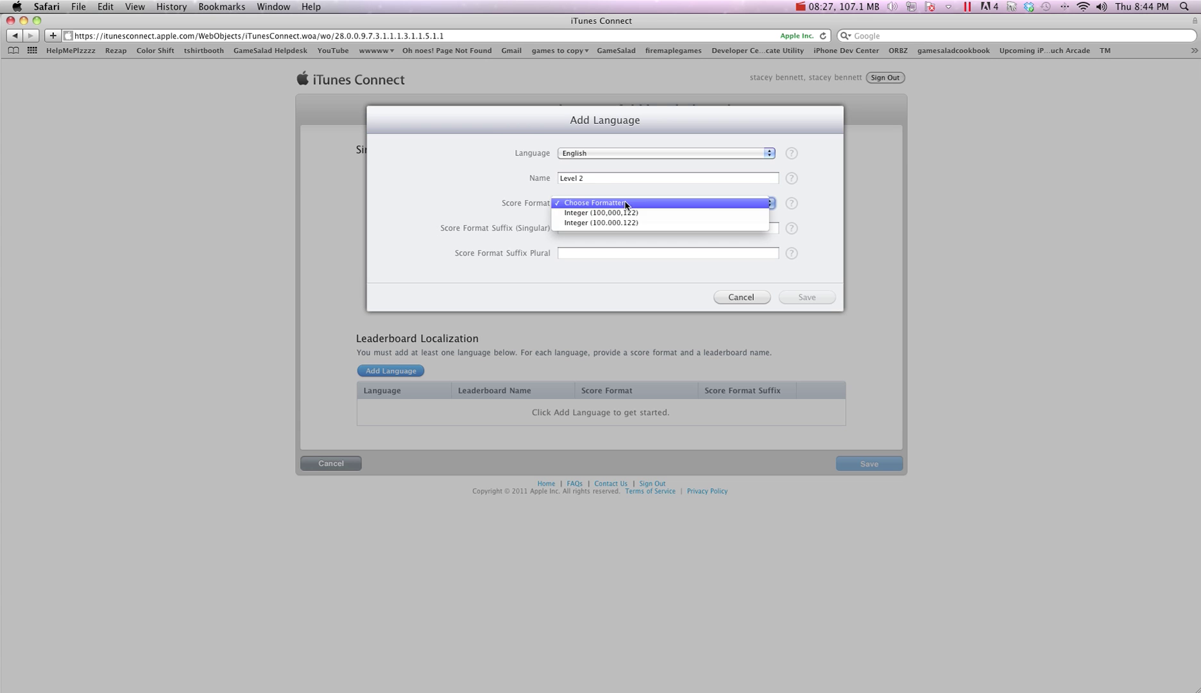
click(628, 213)
click(811, 298)
click(867, 454)
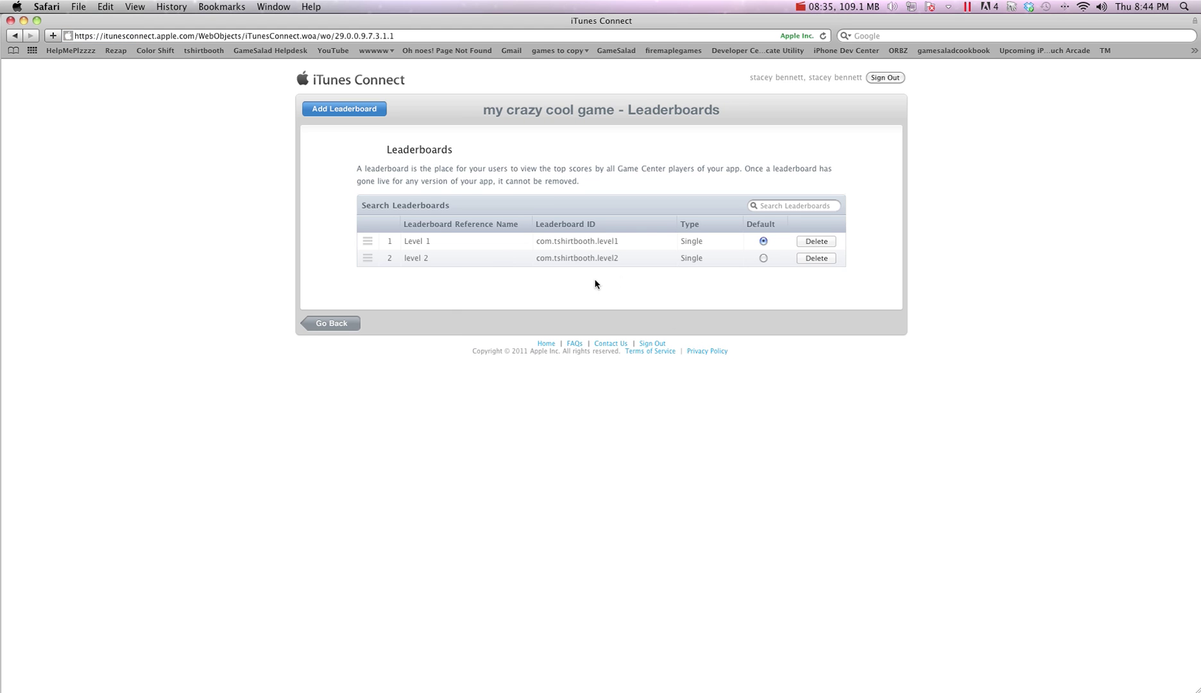
Finish with the app's Game Center settings and return to the apps list
click(349, 323)
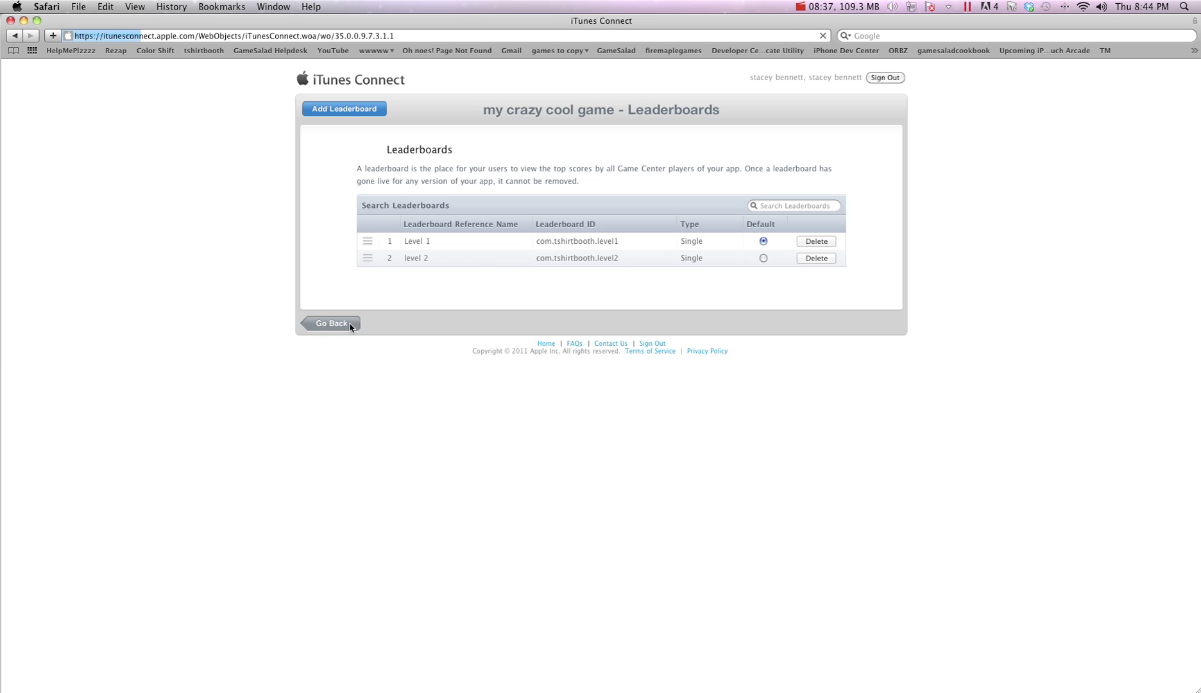
click(867, 457)
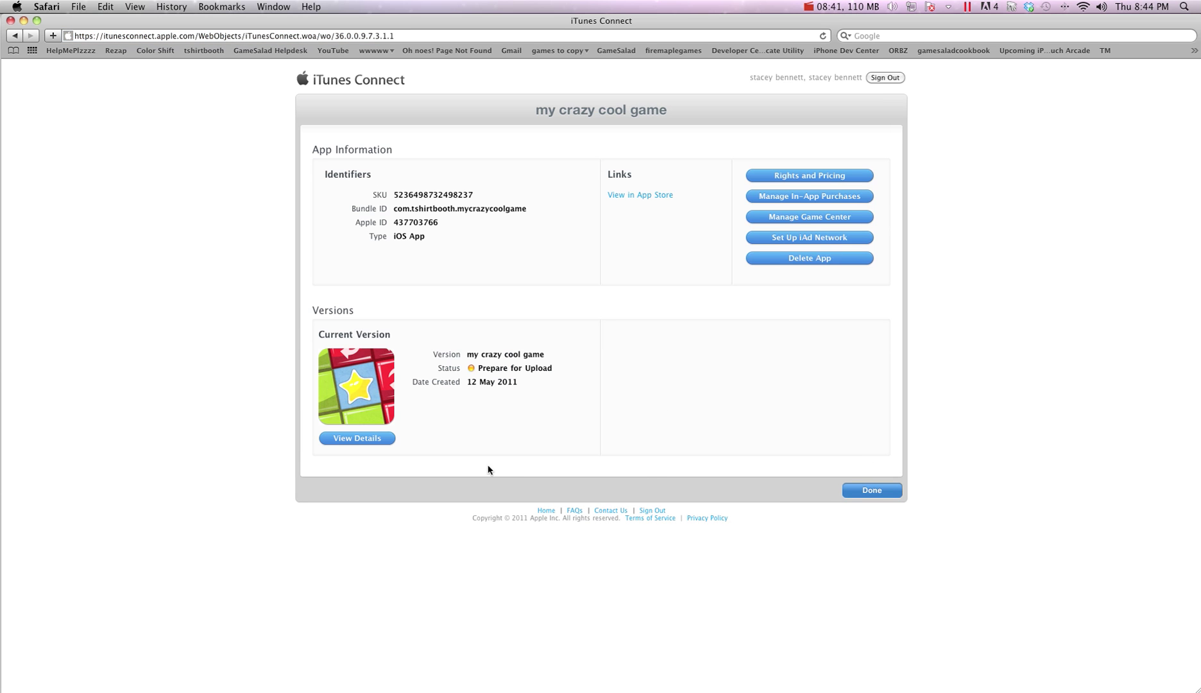
click(874, 491)
In my crazy cool game's version details, enable Game Center for this version
click(376, 211)
click(354, 444)
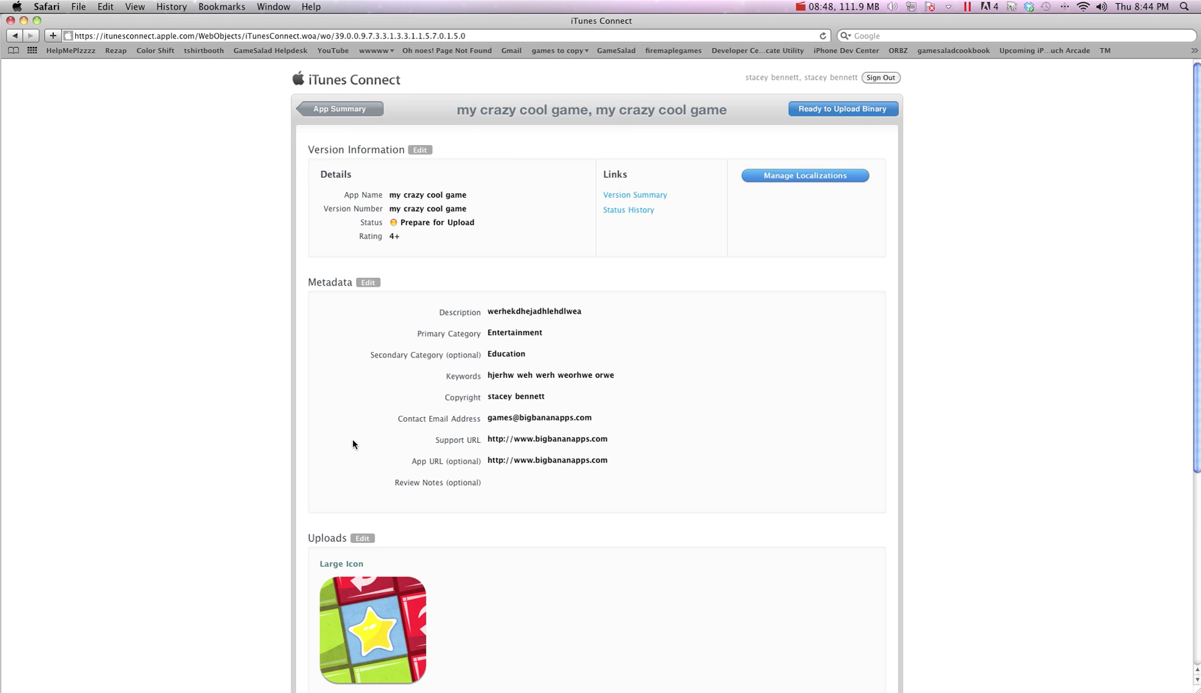
scroll(352, 439, down, 5)
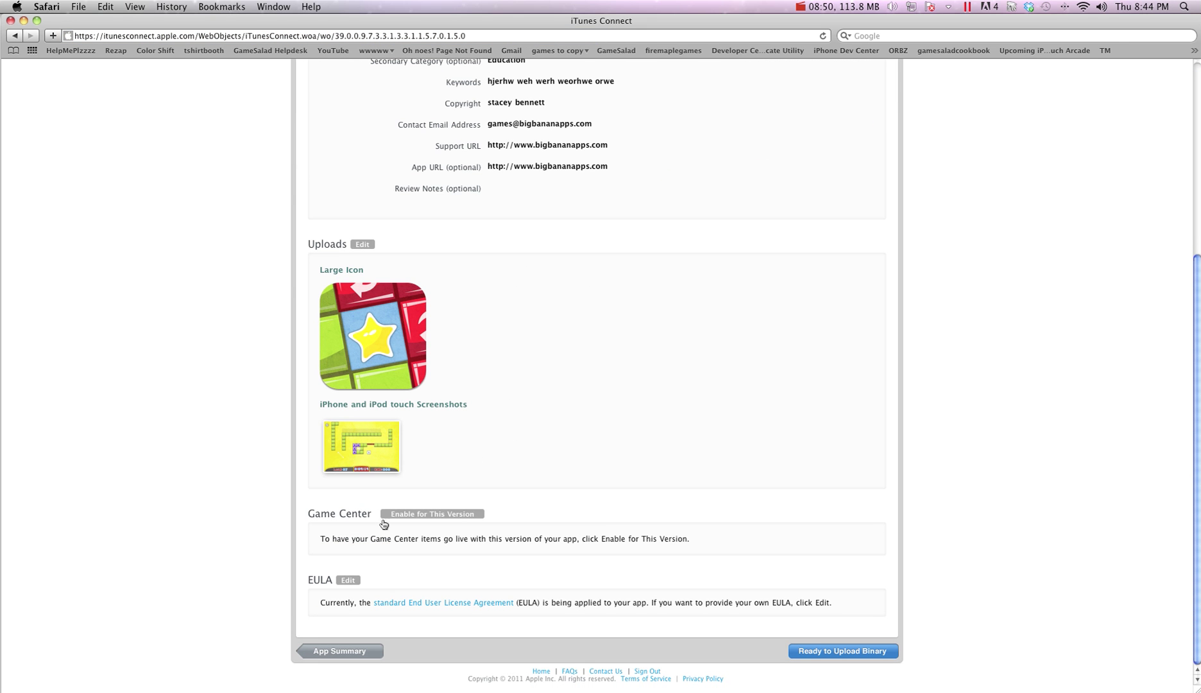
click(432, 515)
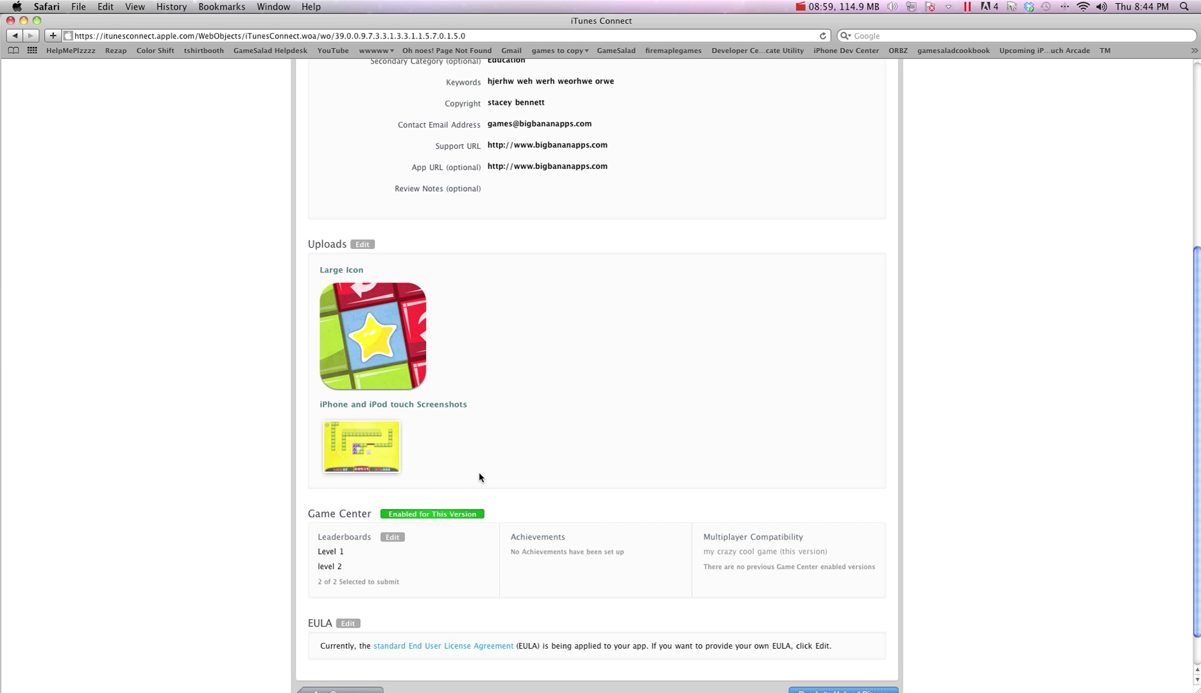
scroll(479, 477, down, 1)
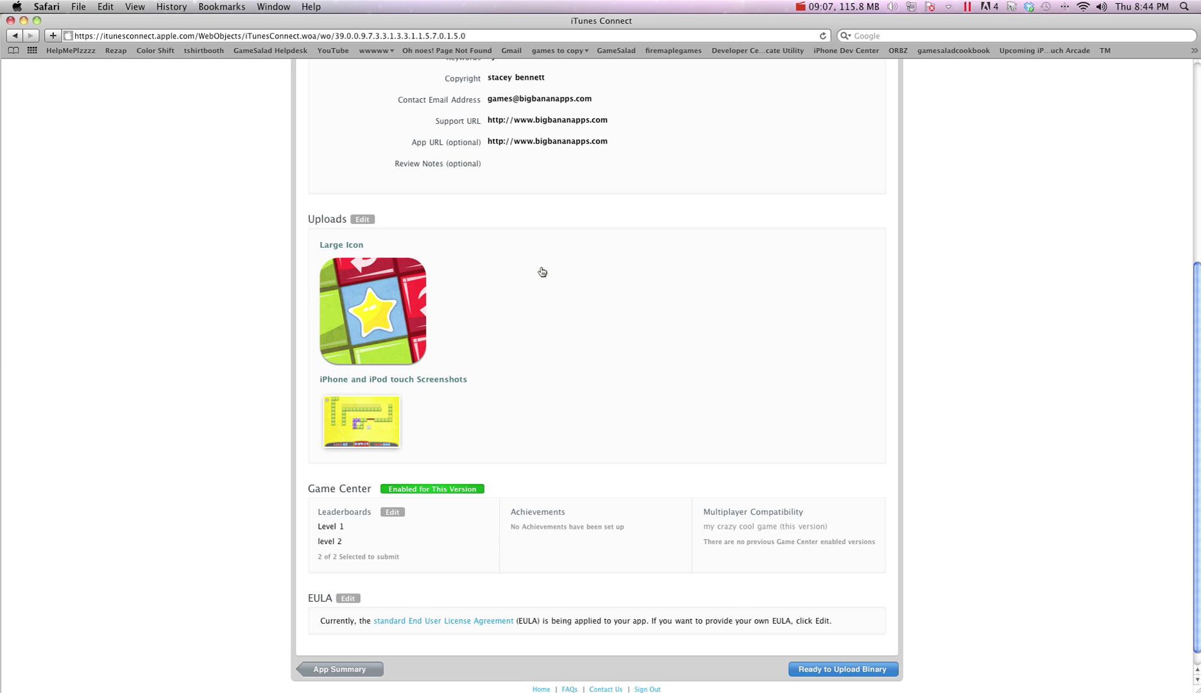
scroll(565, 266, up, 10)
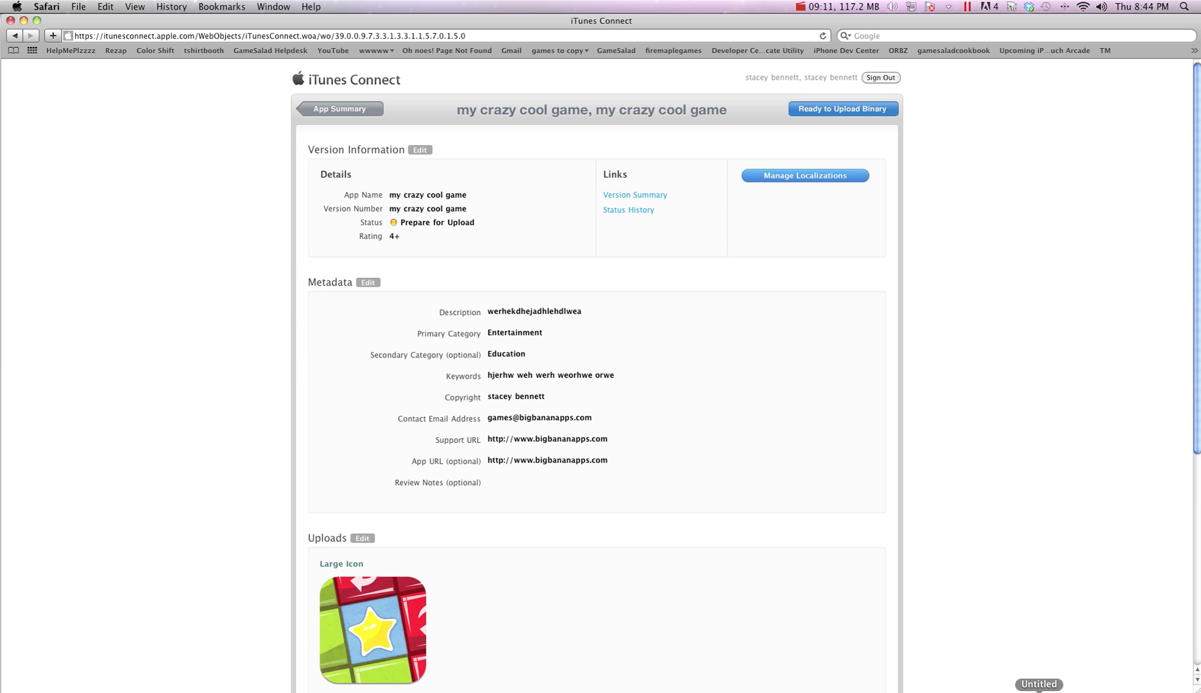
Open the GameSalad Game Center scene and review GC_LogIn's Game Center - Login action
click(1039, 684)
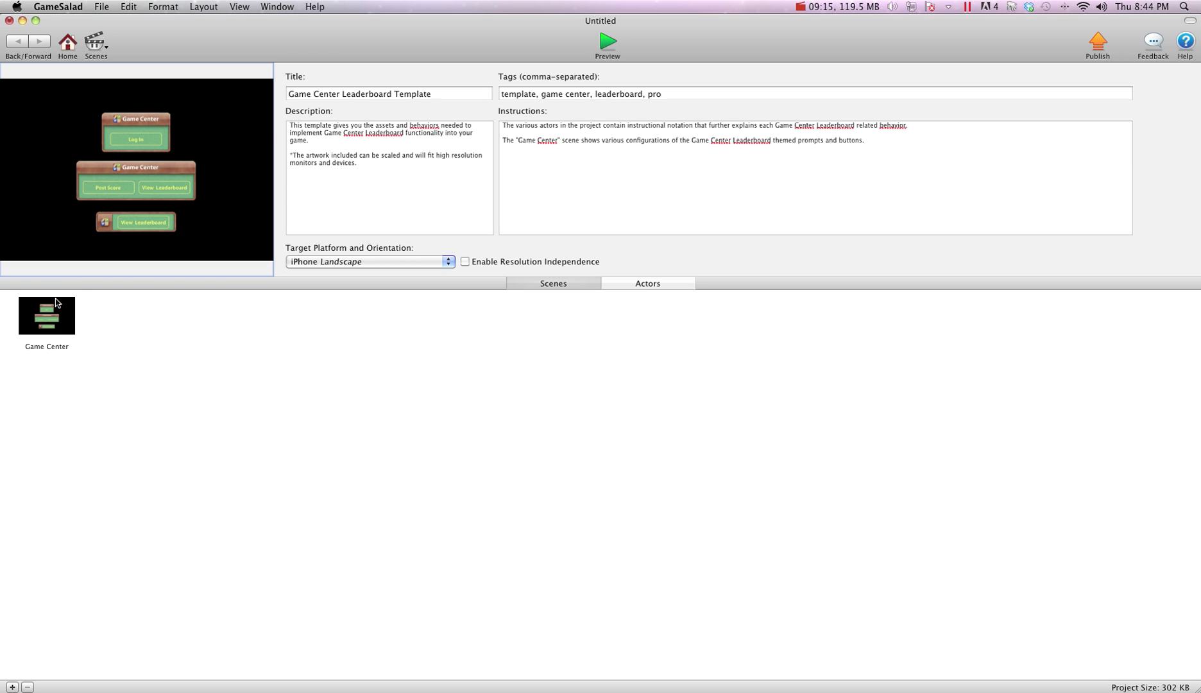
click(60, 339)
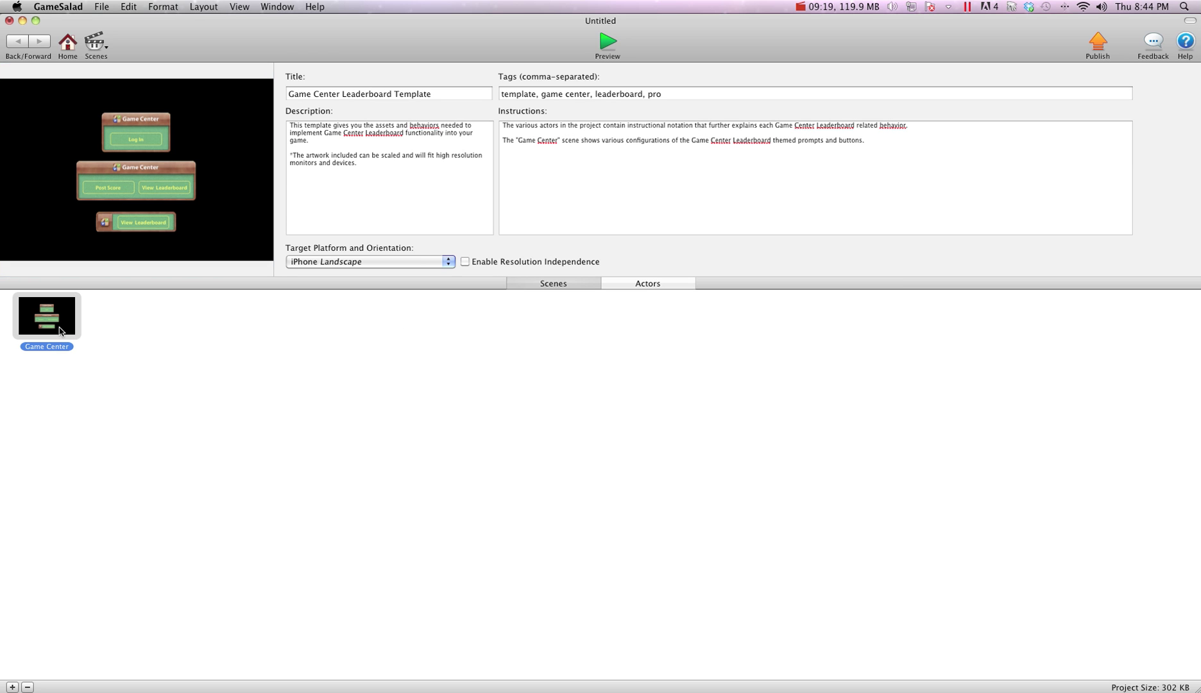
double_click(59, 331)
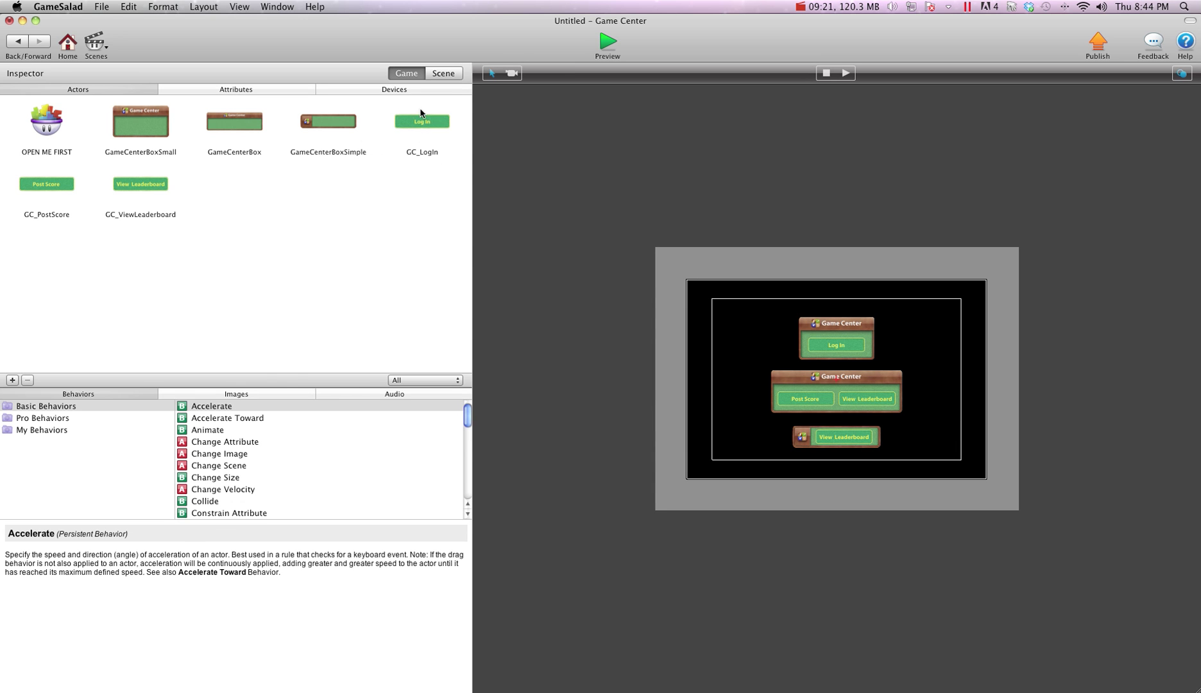
double_click(422, 120)
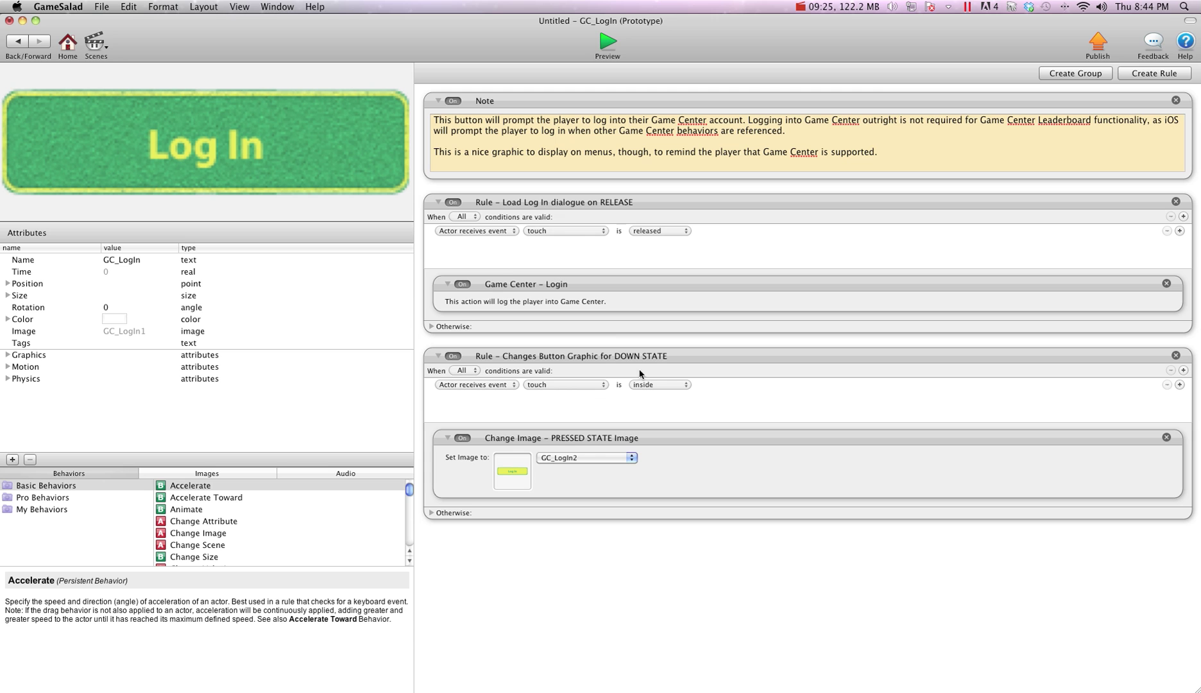
click(505, 295)
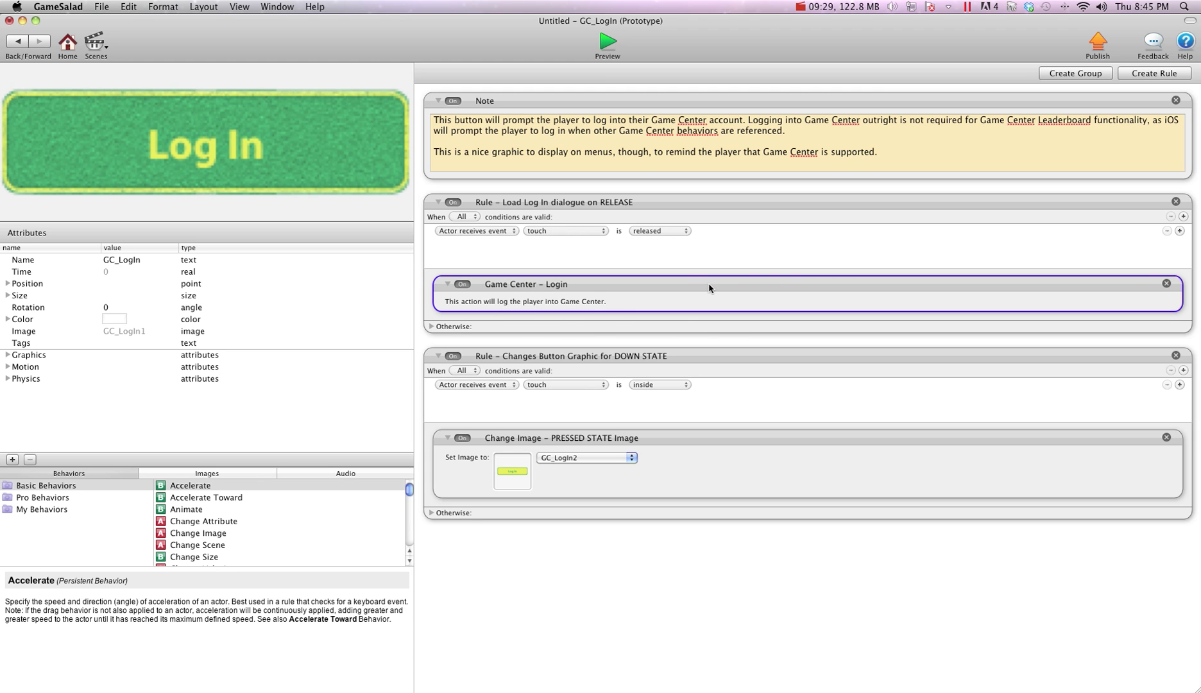
click(20, 44)
Create an integer game attribute named 'score'
double_click(48, 185)
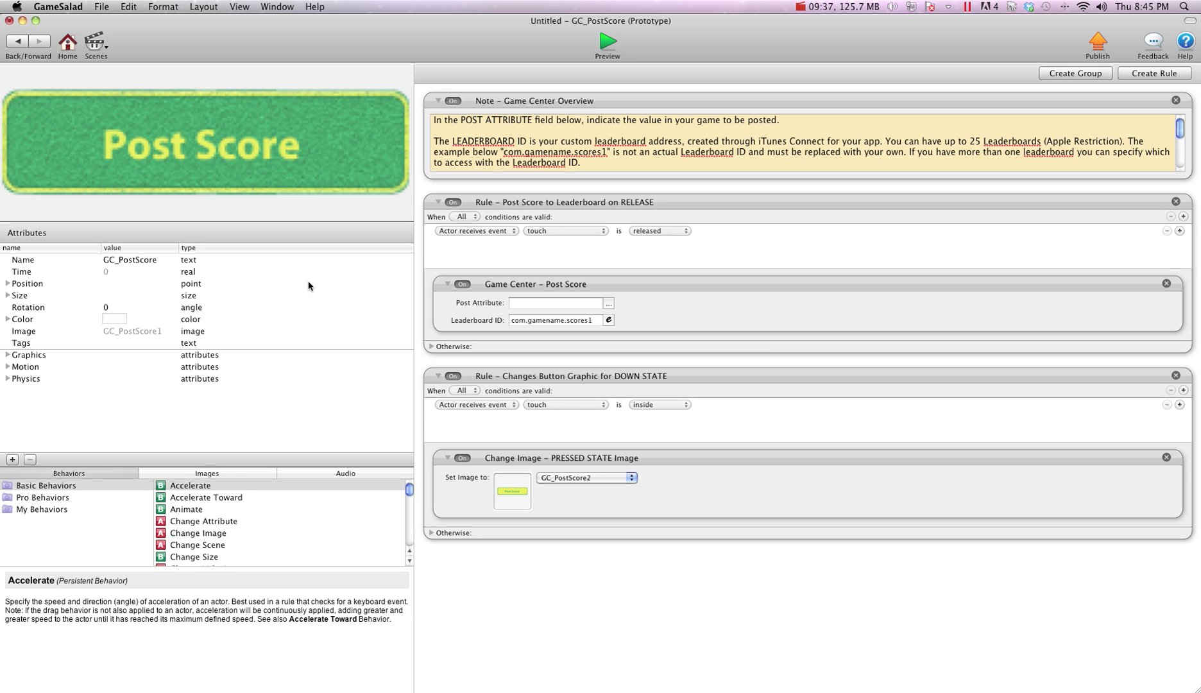
click(17, 42)
click(12, 380)
click(556, 104)
click(717, 129)
click(50, 160)
click(50, 160)
text(score)
key(Return)
Make GC_PostScore post game.score to leaderboard ID com.tshirtbooth.level1
click(118, 90)
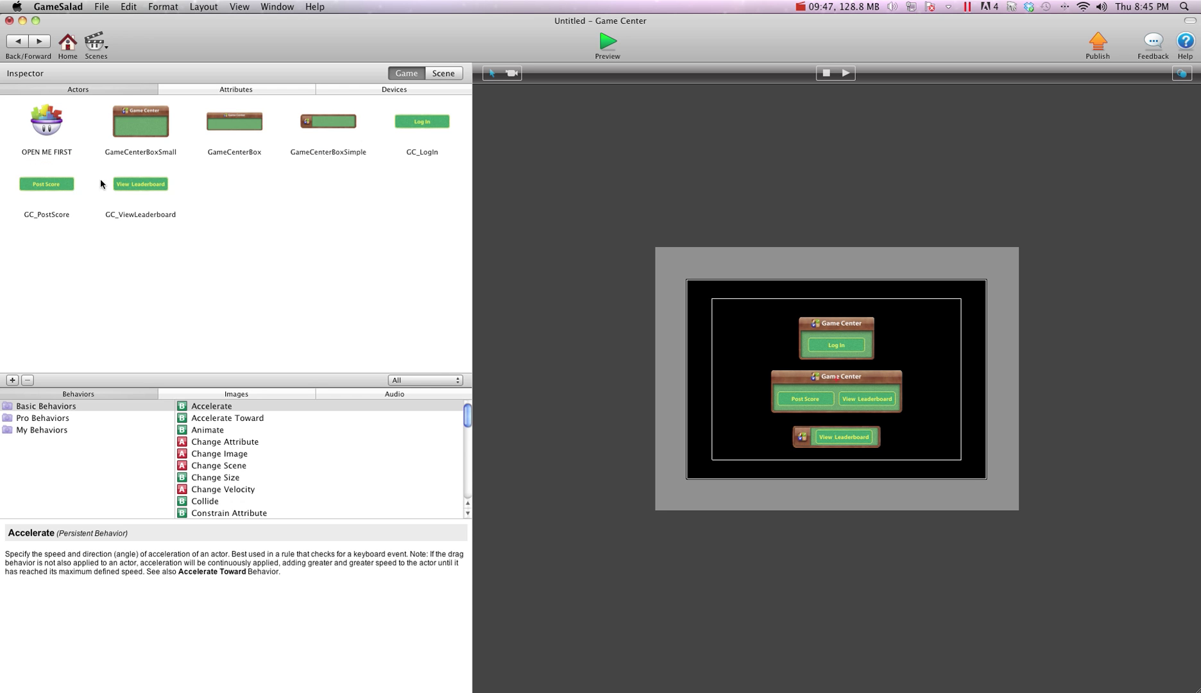
double_click(39, 181)
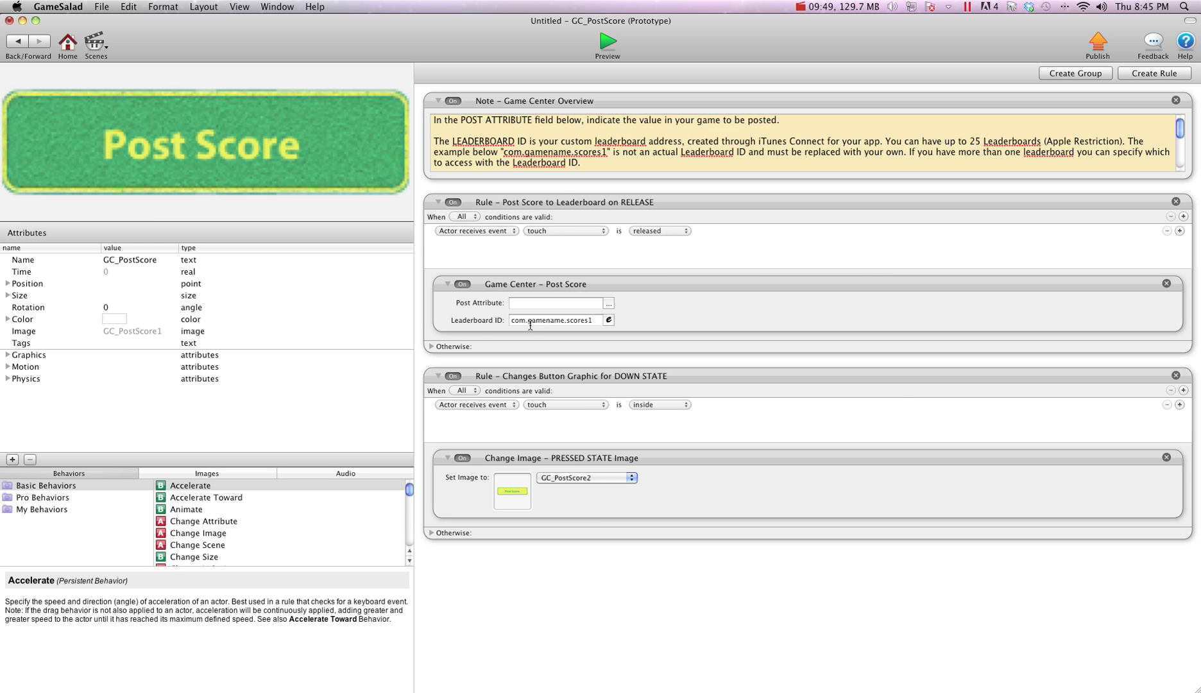
click(609, 303)
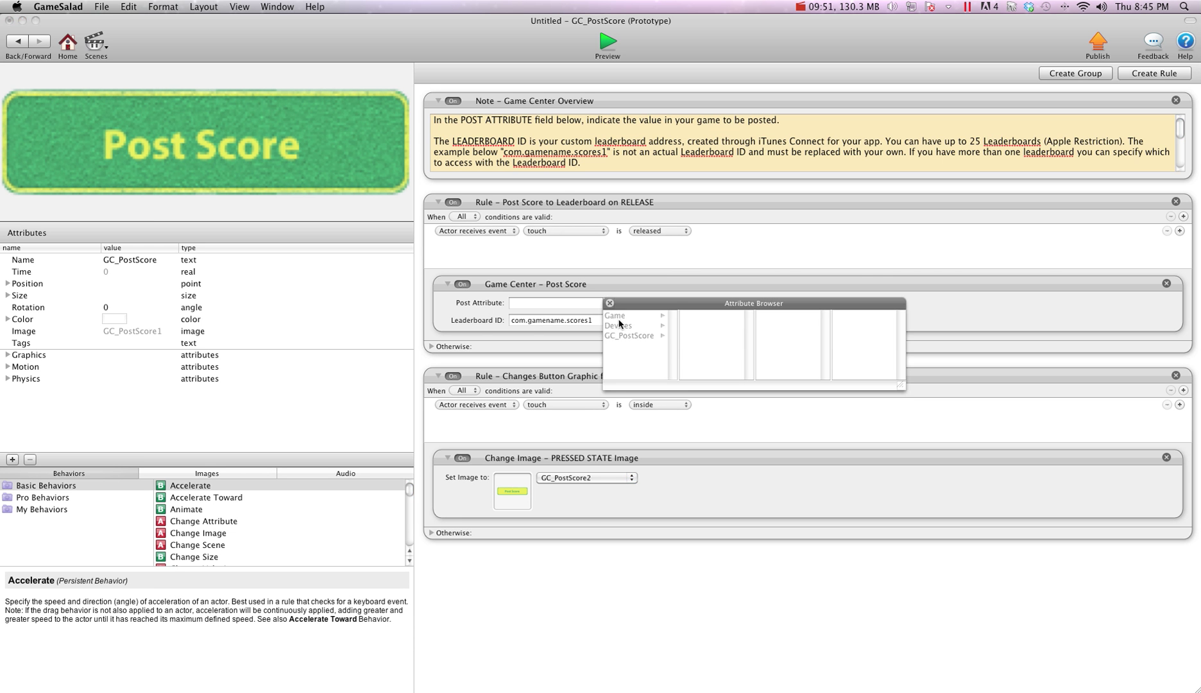
click(619, 316)
click(704, 355)
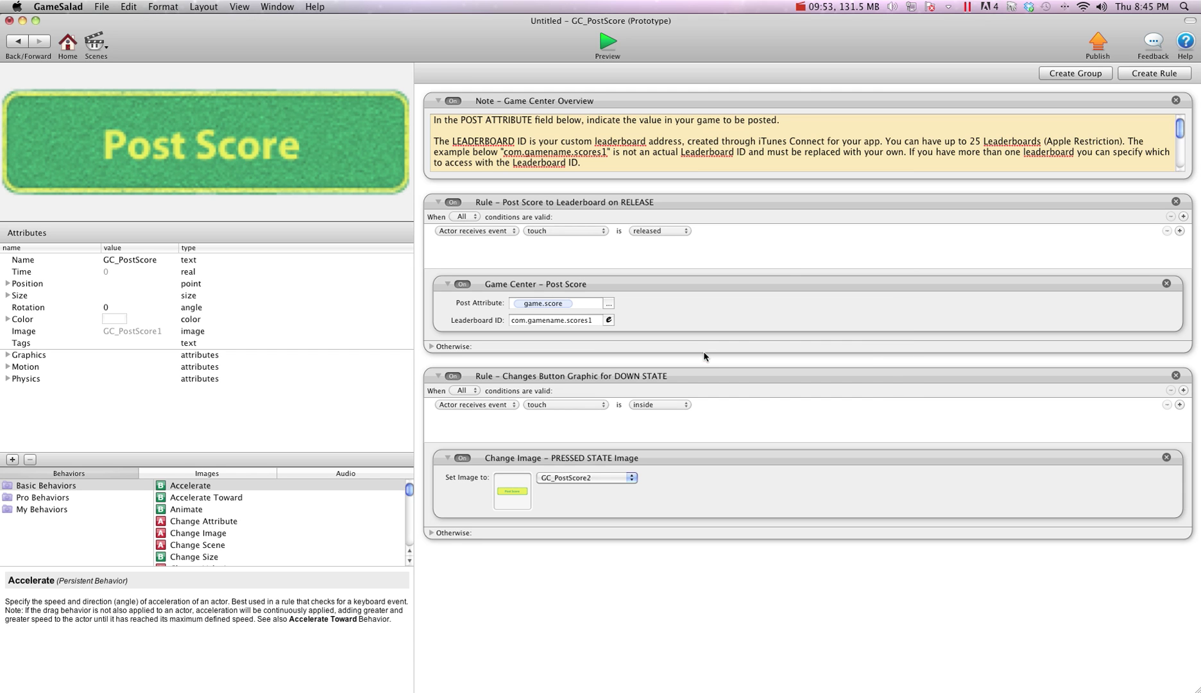
click(572, 319)
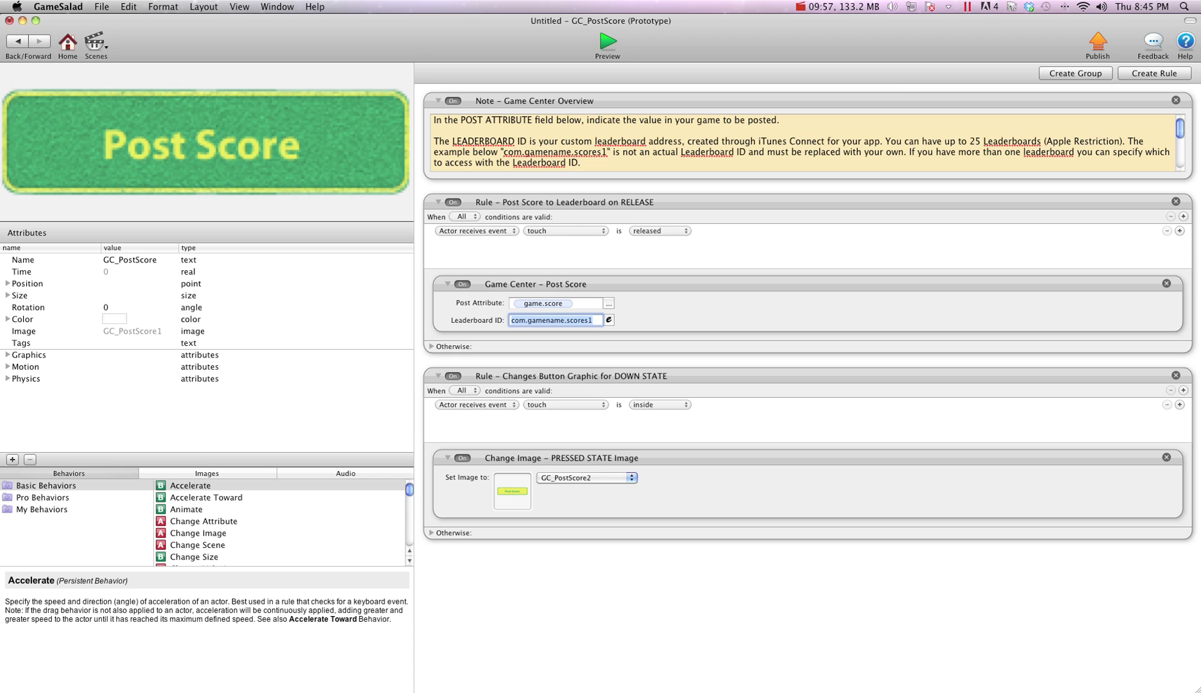
text(c)
text(rtbooth.level1)
Replace GC_ViewLeaderboard's placeholder leaderboard ID with com.tshirtbooth.level1
click(16, 43)
double_click(128, 189)
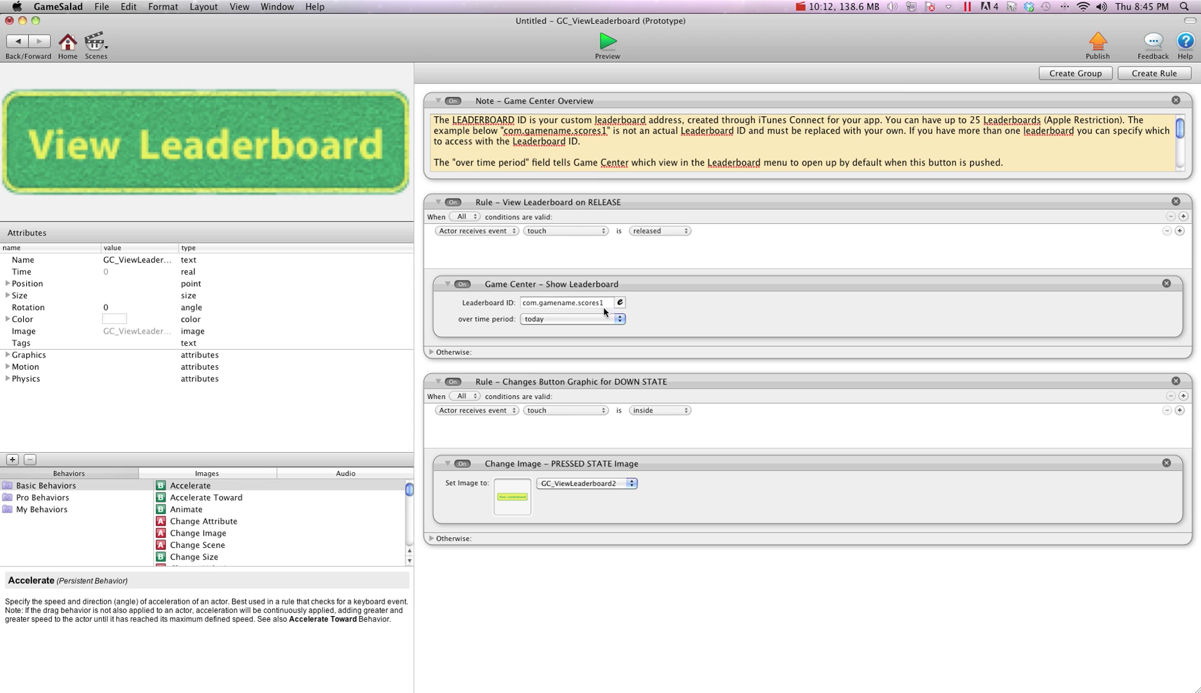
click(607, 305)
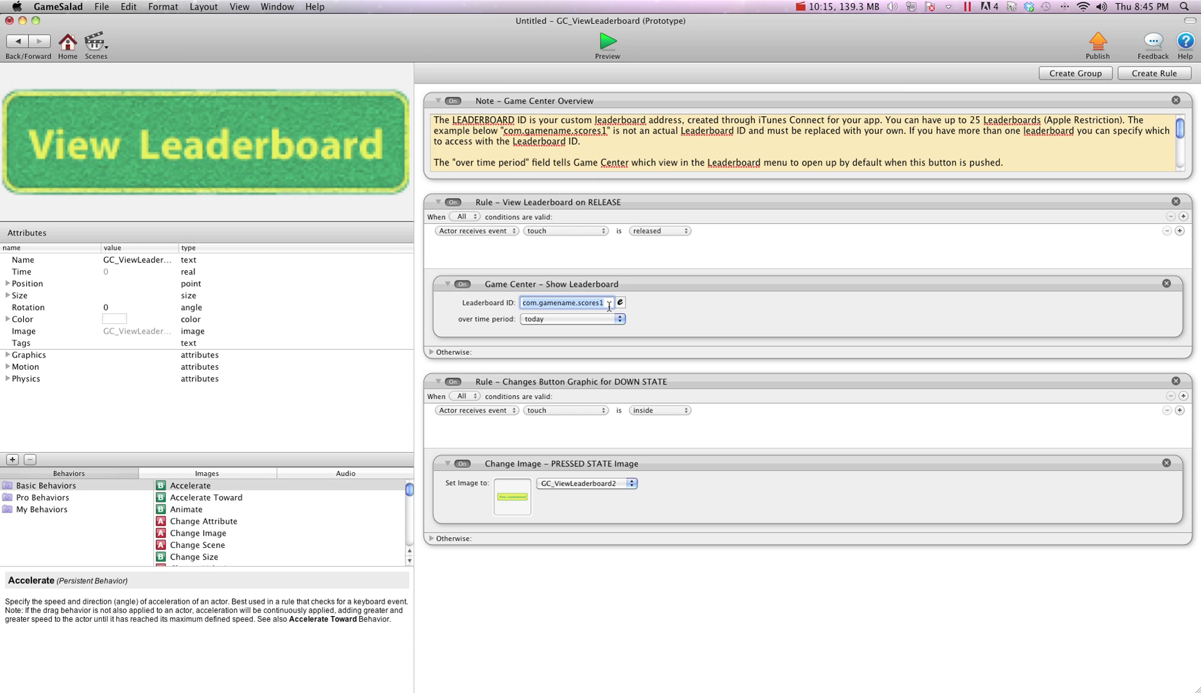
text(com.tshirtbooth.level1)
Install the my crazy cool game .mobileprovision profile from Downloads, then close Finder and Organizer
click(17, 41)
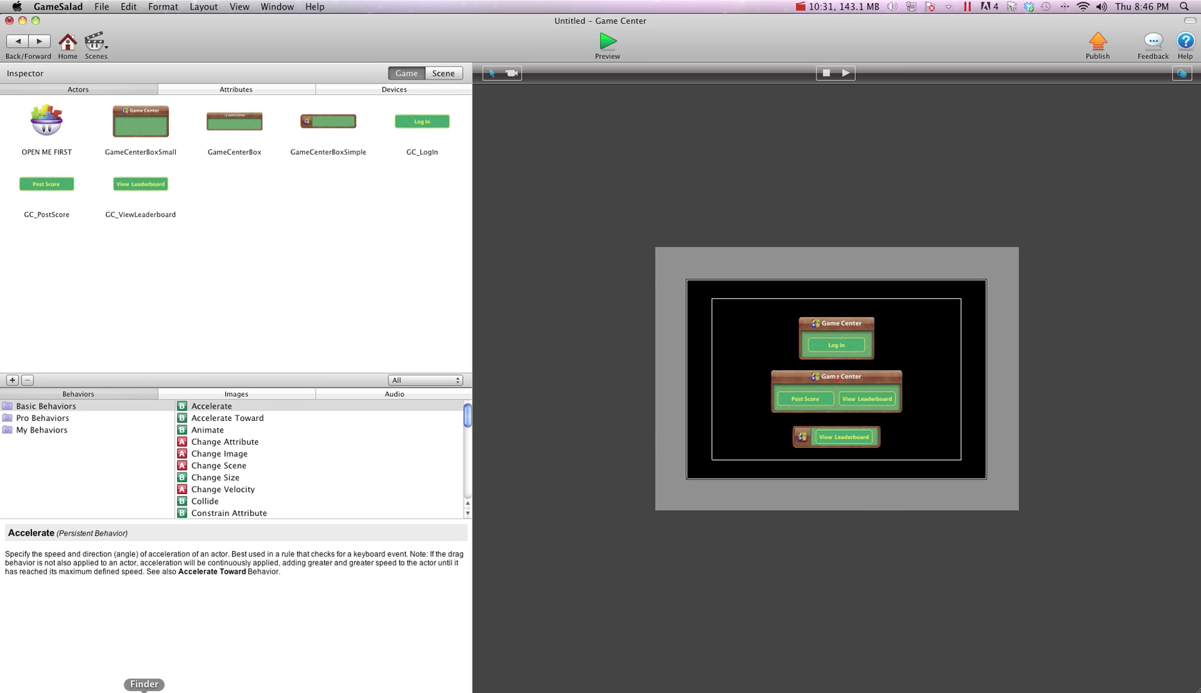
click(144, 685)
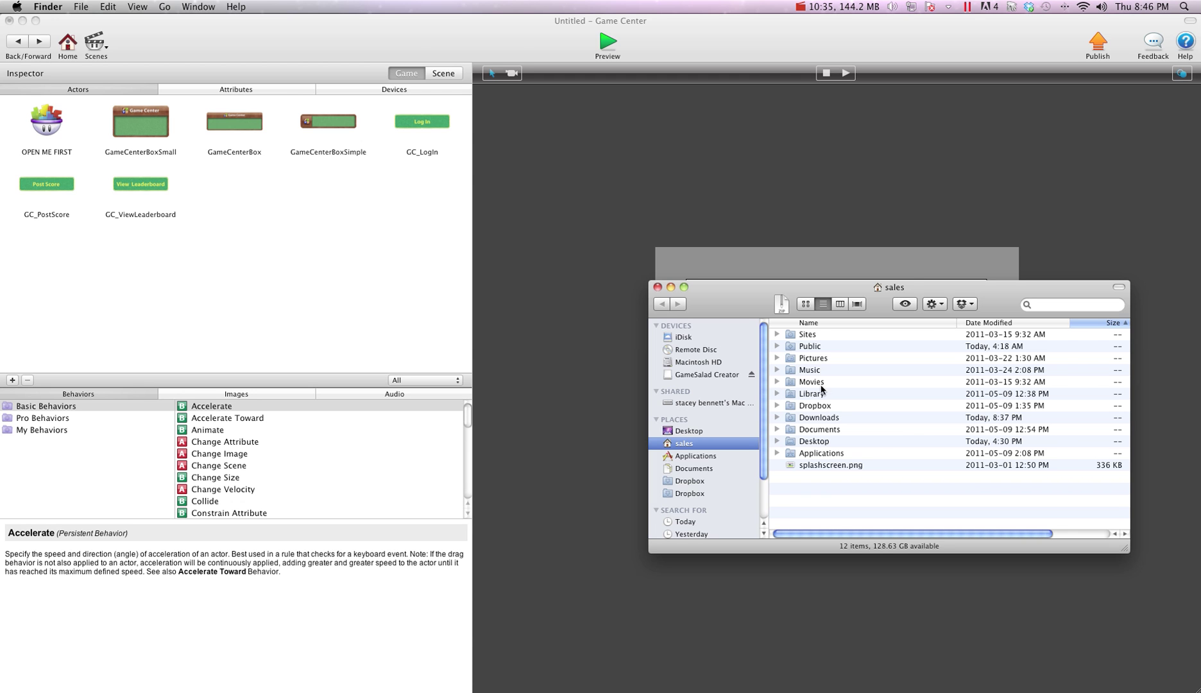
double_click(821, 418)
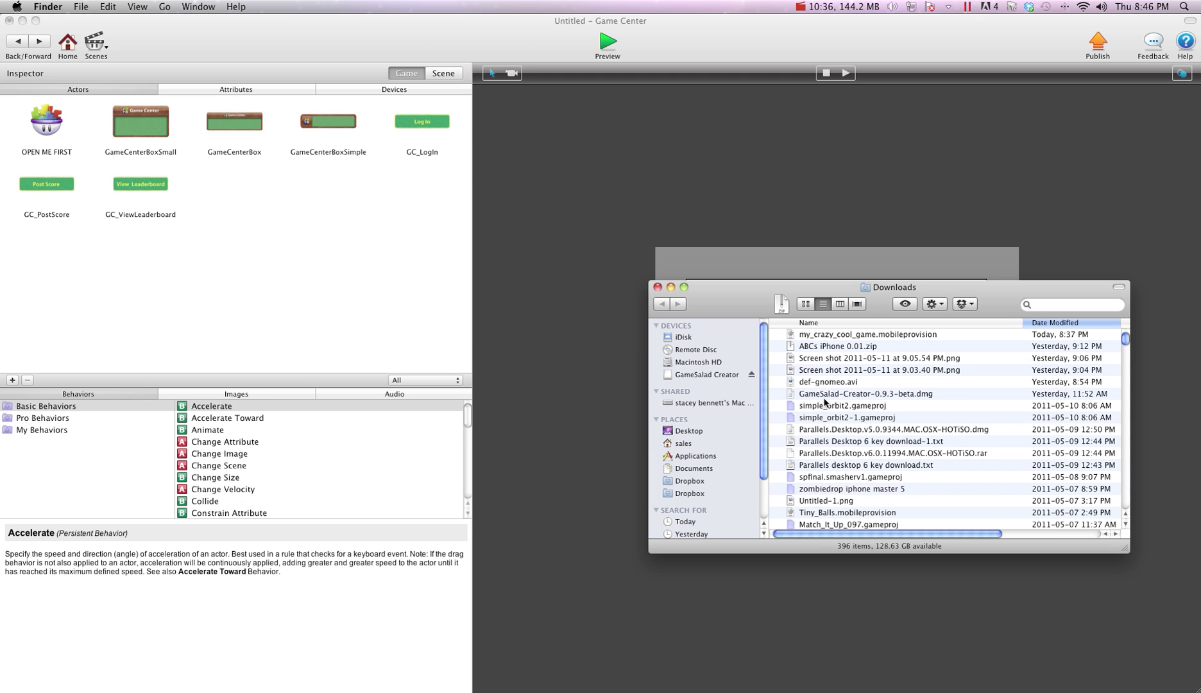
double_click(830, 336)
click(718, 297)
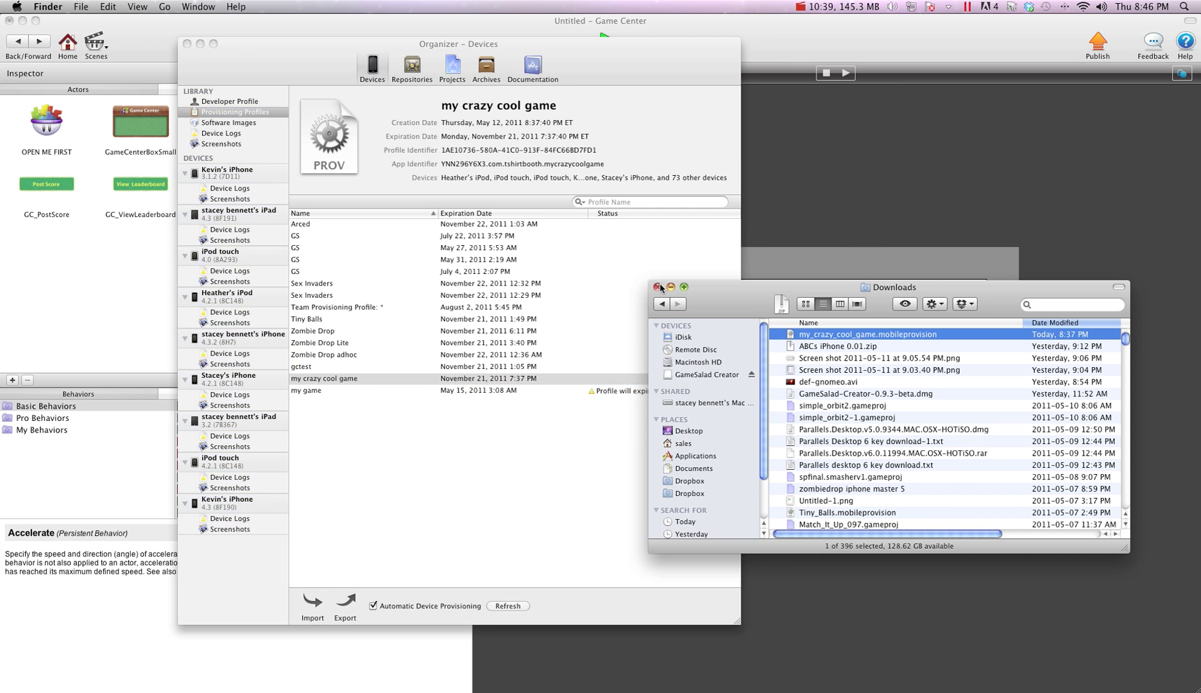
click(658, 286)
click(200, 43)
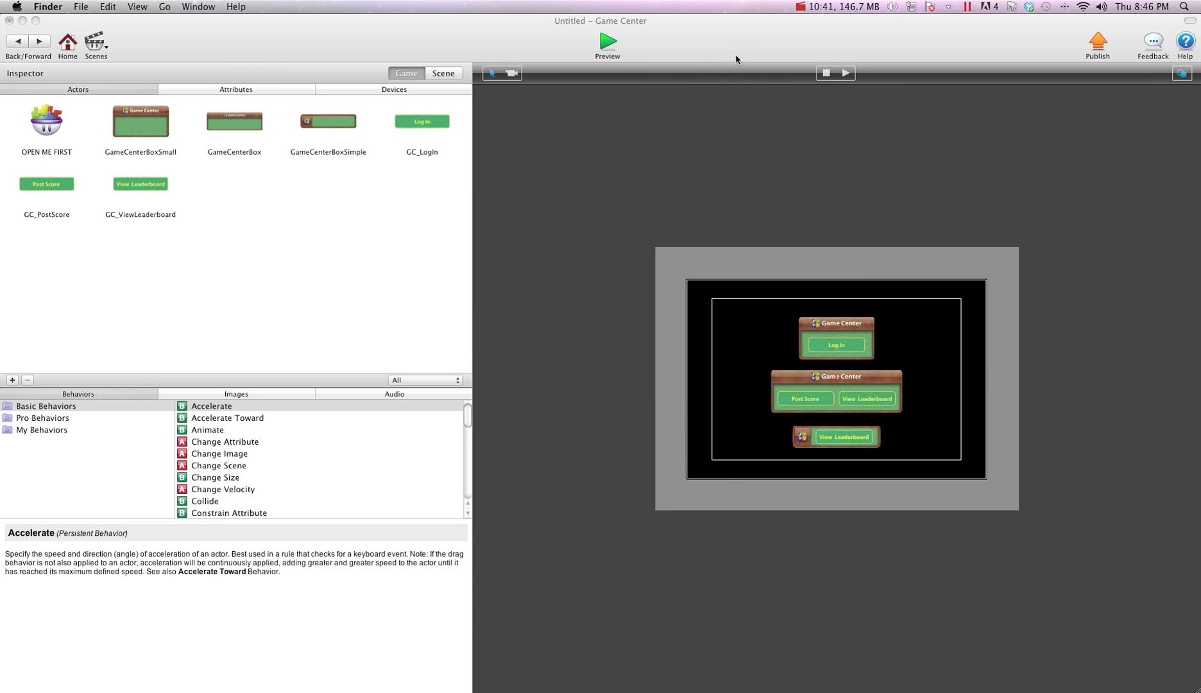
Attempt iPhone publishing and creating a portfolio game, dismissing the permissions alert twice
click(736, 53)
click(1098, 42)
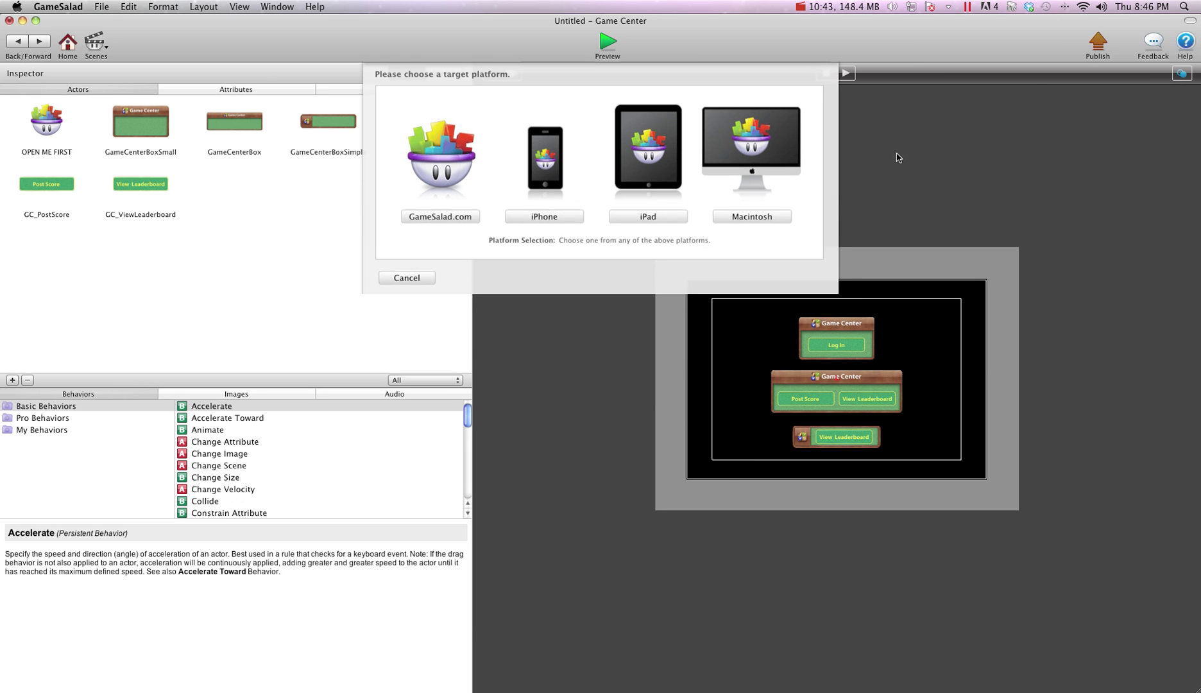
click(573, 218)
click(736, 493)
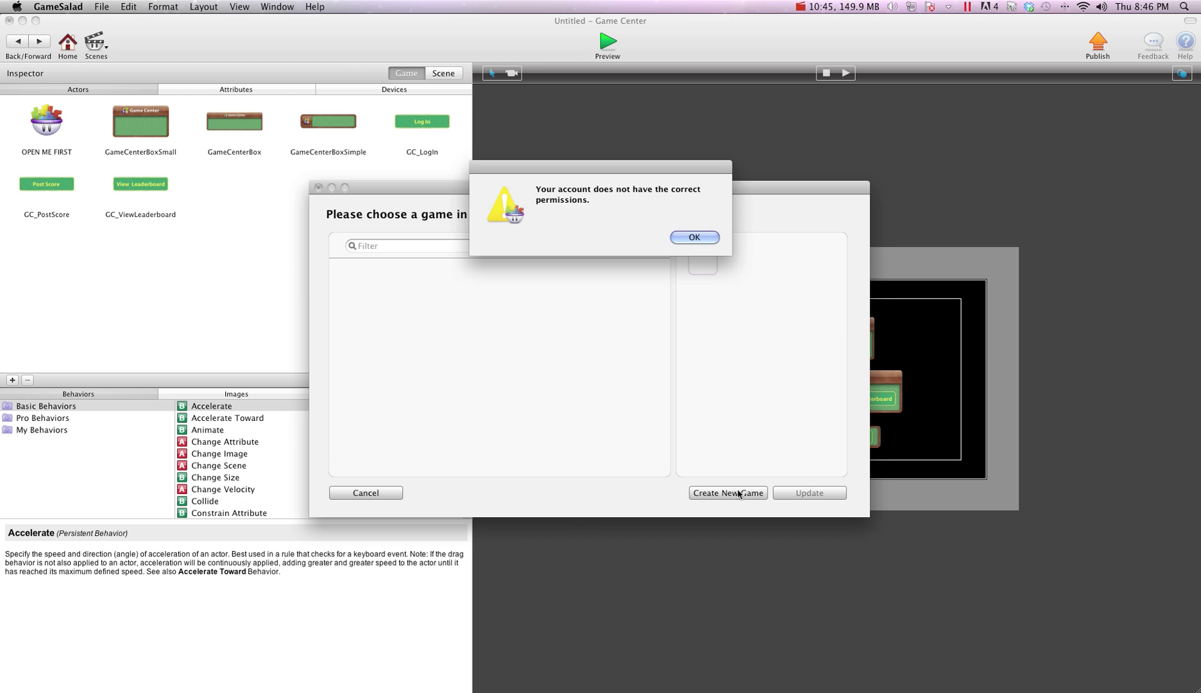
click(694, 238)
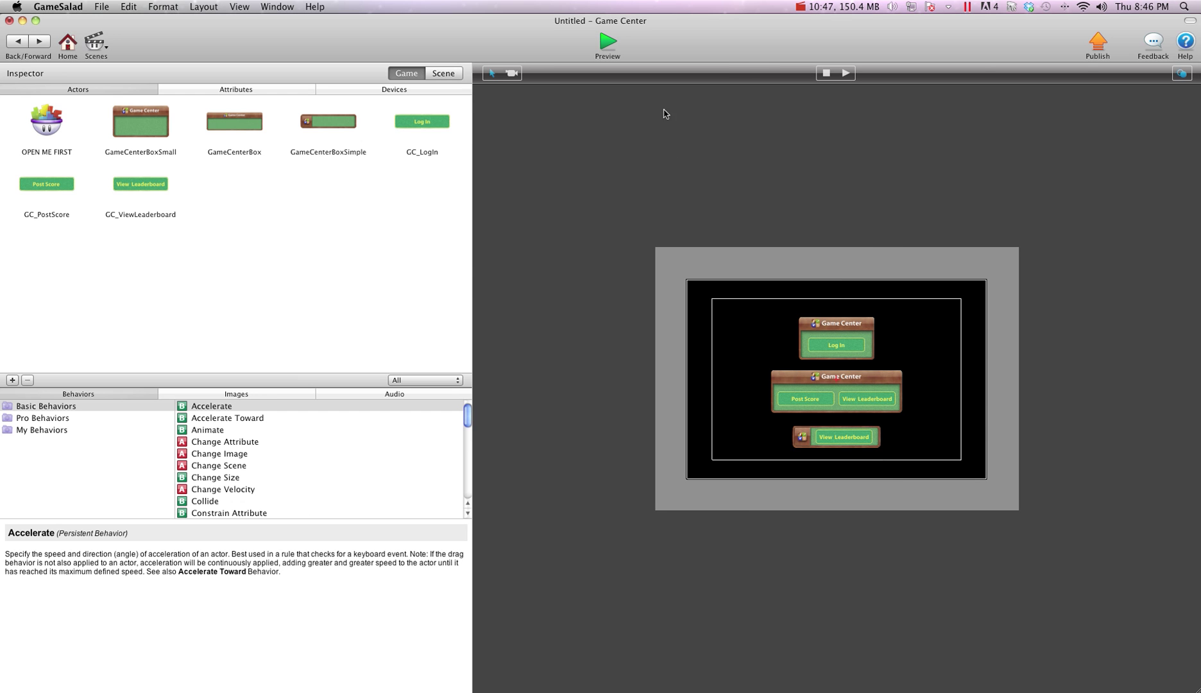
click(1098, 43)
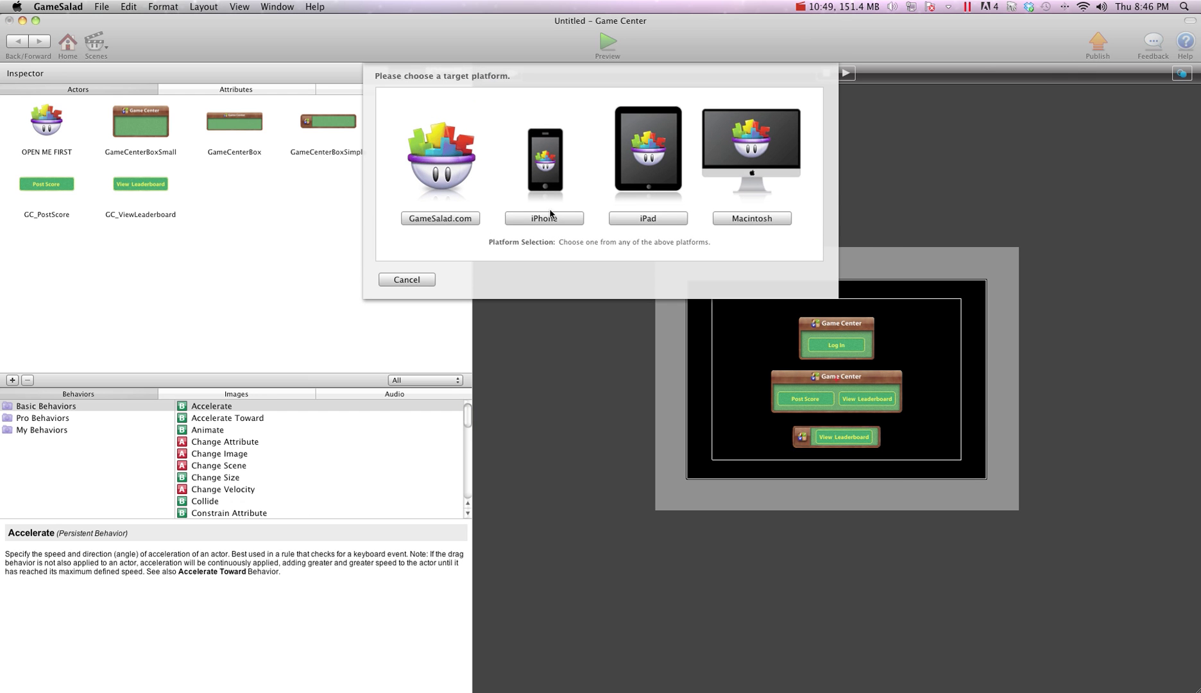
click(551, 216)
click(700, 237)
Log out and back into GameSalad from the new-project window, then reopen iPhone publishing
click(102, 7)
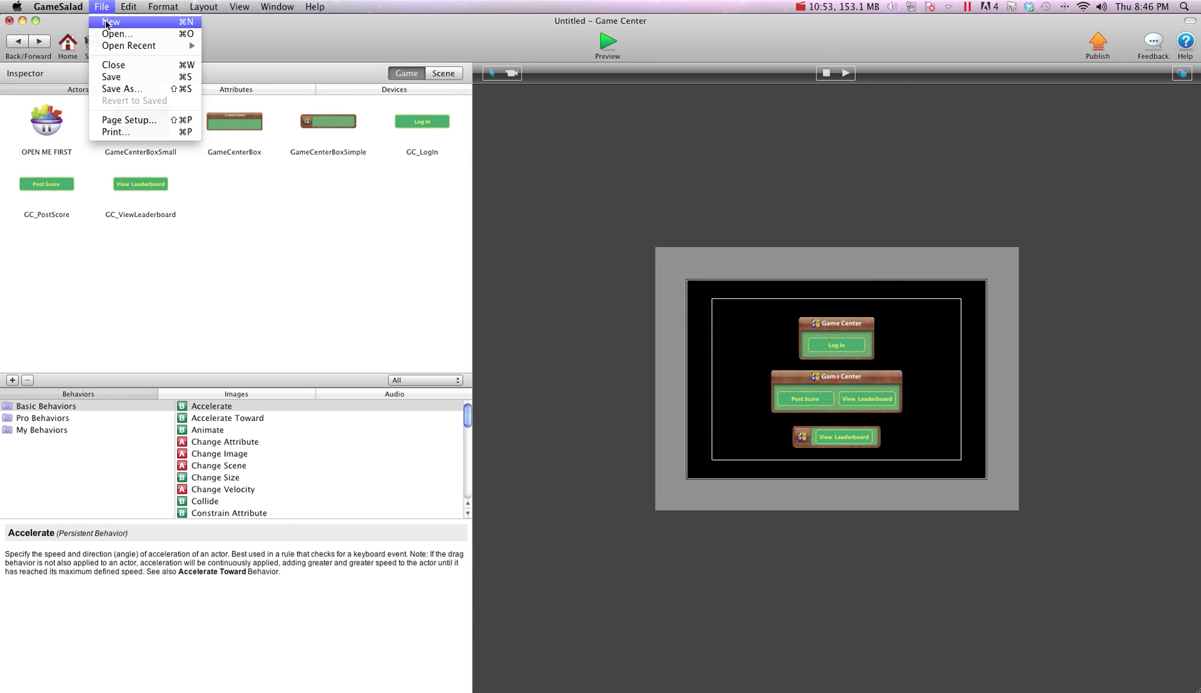
click(106, 21)
click(832, 559)
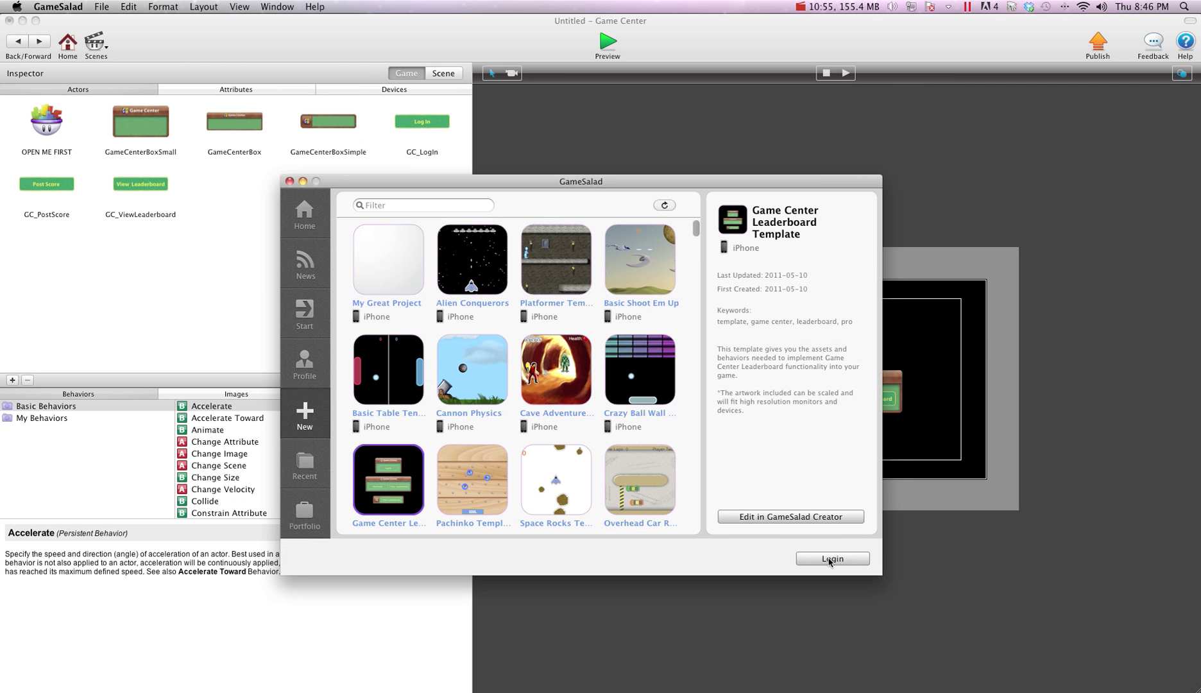
click(738, 428)
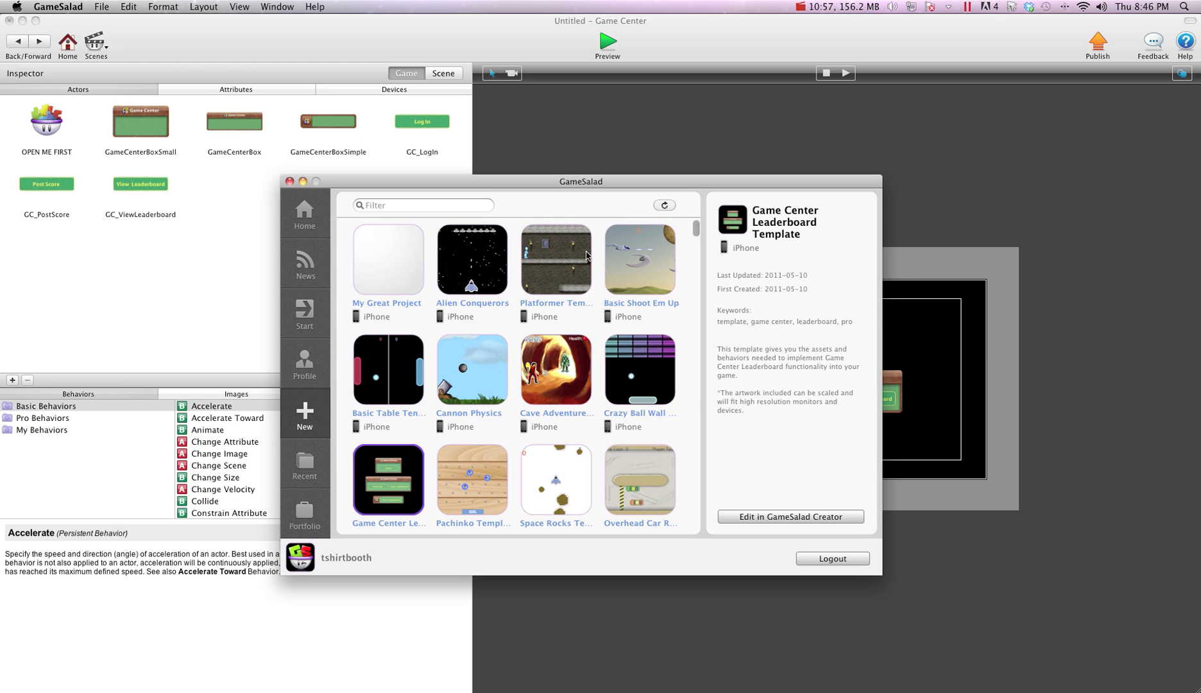
key(super+w)
click(1098, 44)
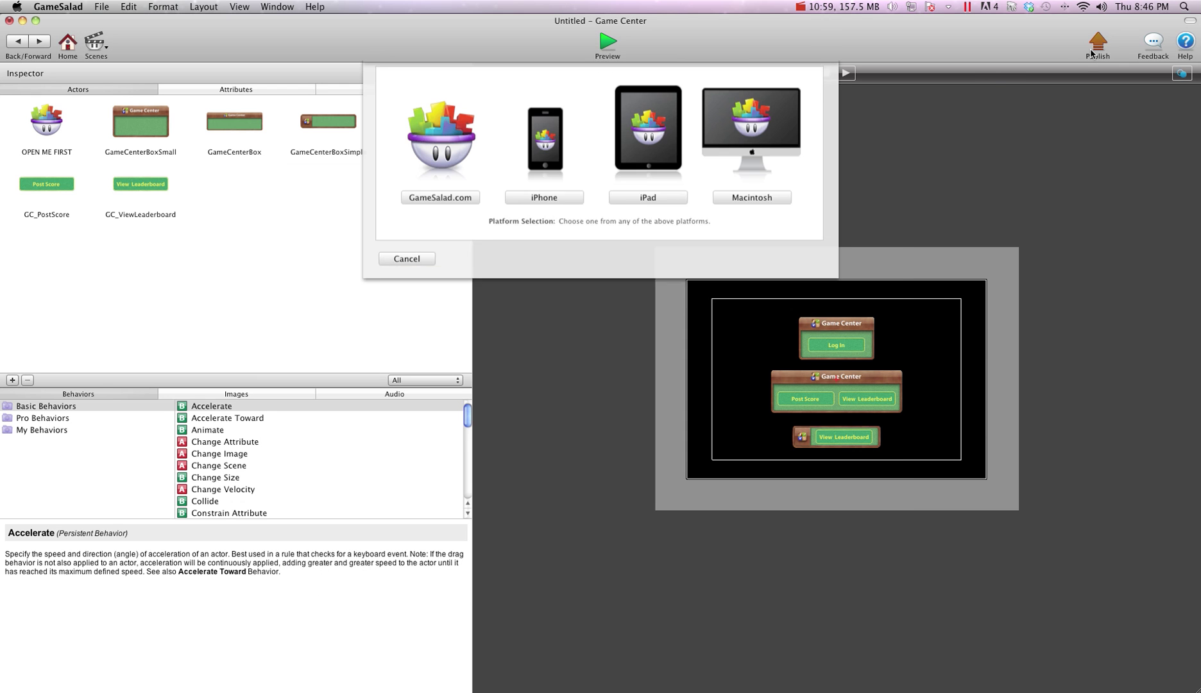
click(566, 219)
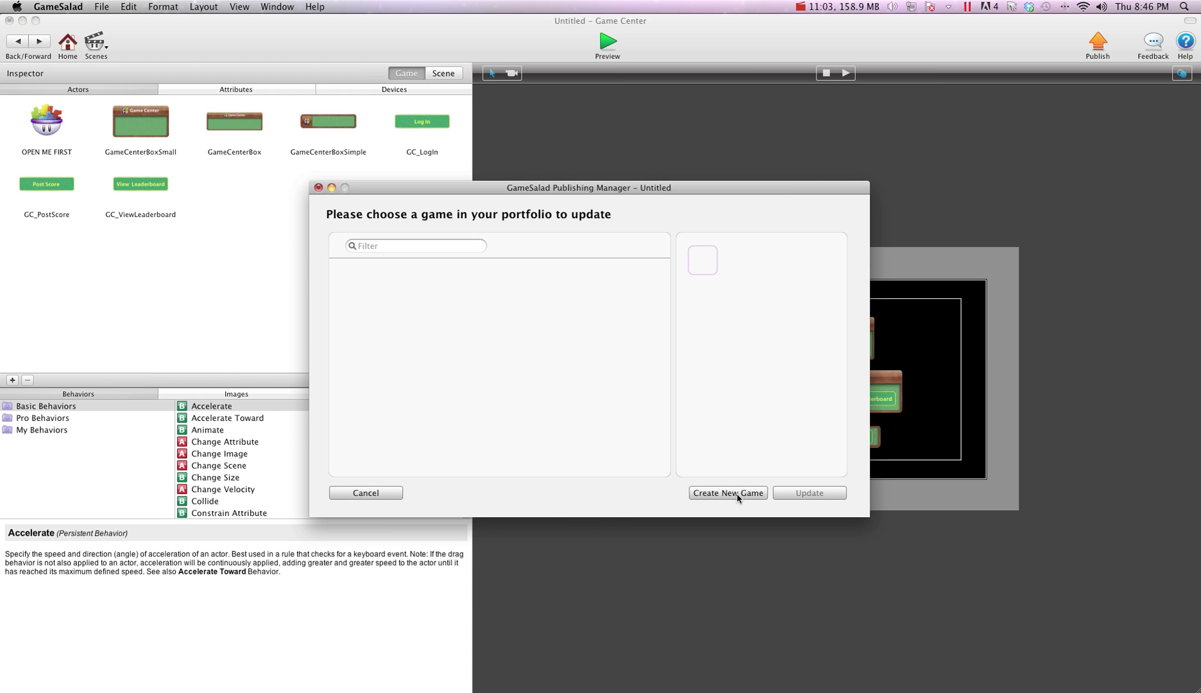
Create a new portfolio game using icon1.png as the app icon and continue to platform settings
click(738, 493)
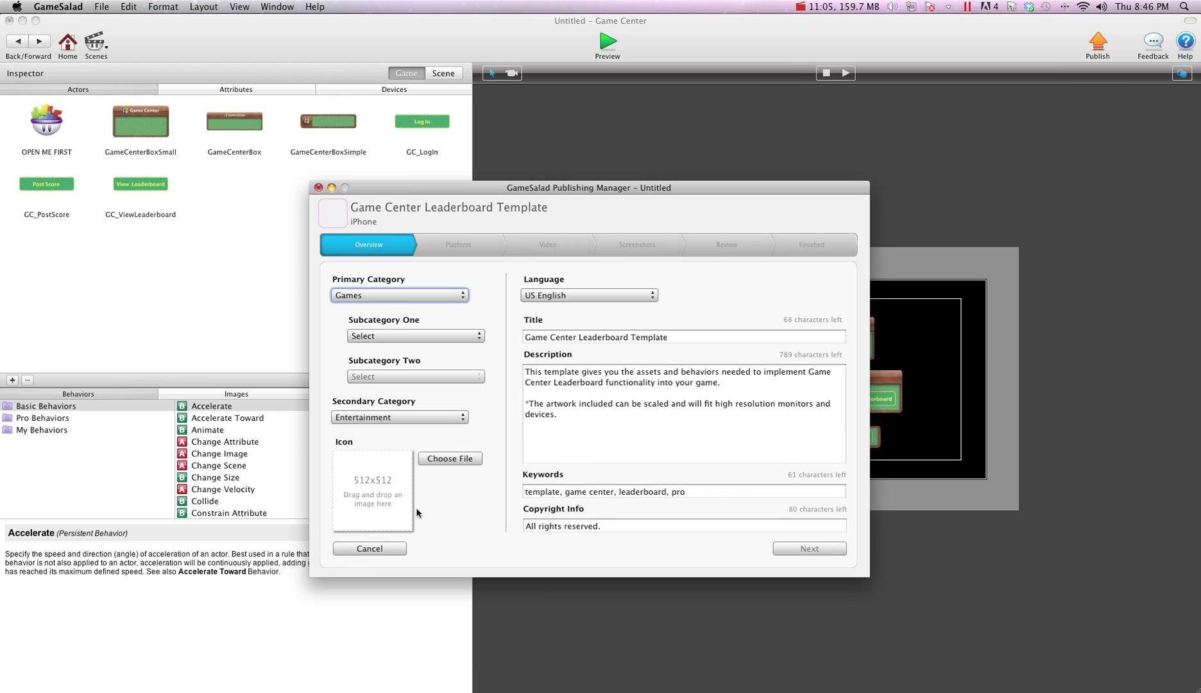
click(449, 458)
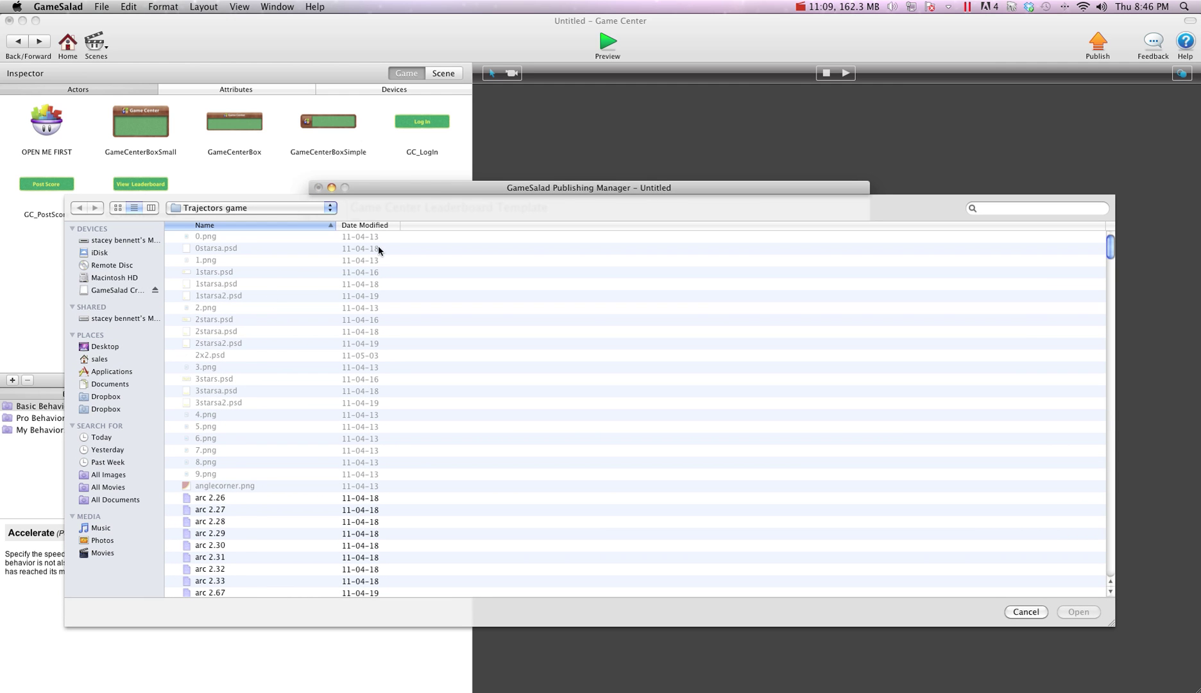
click(367, 225)
click(208, 297)
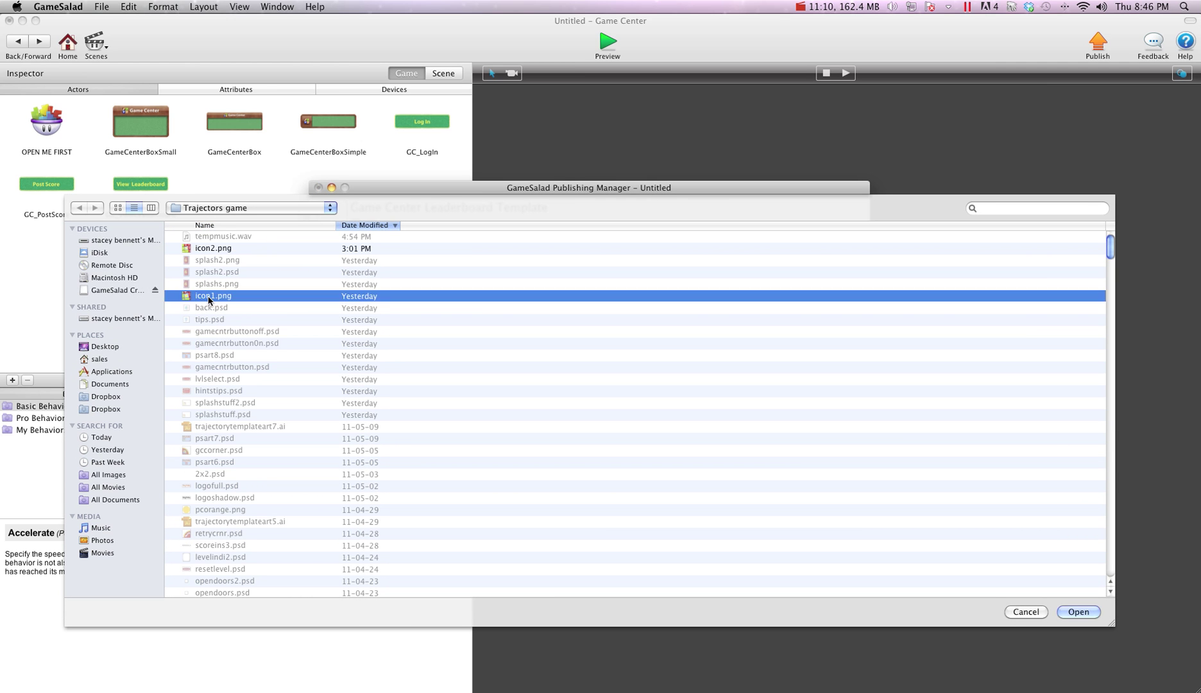
double_click(208, 299)
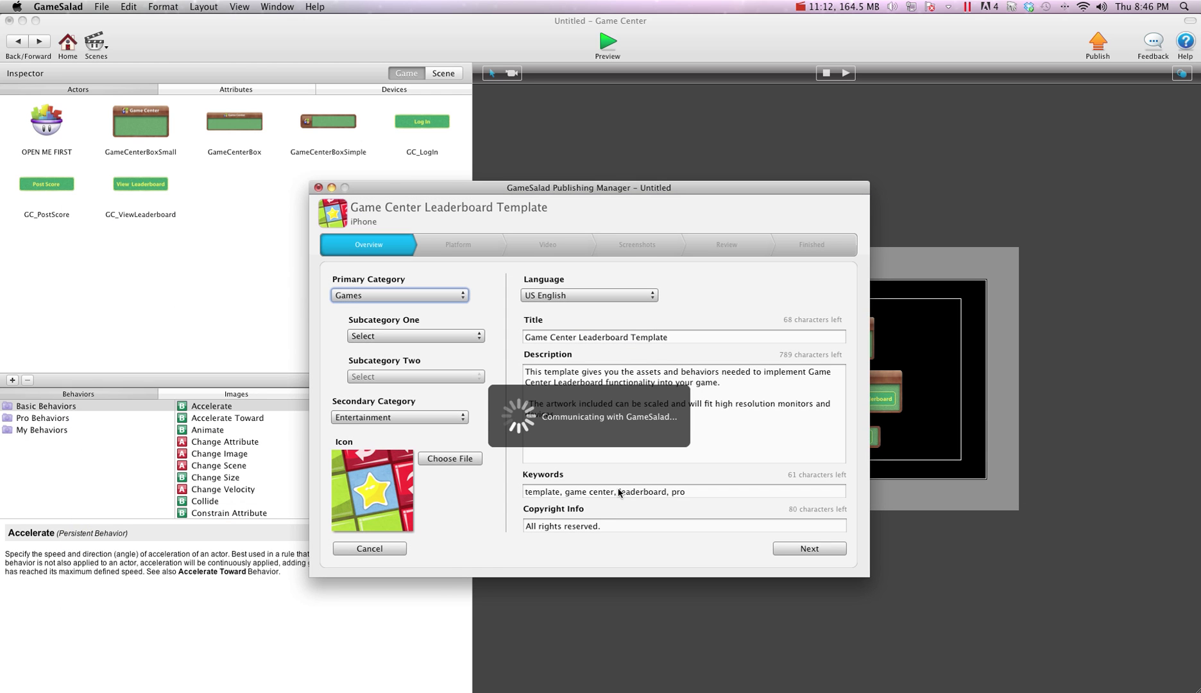
click(619, 493)
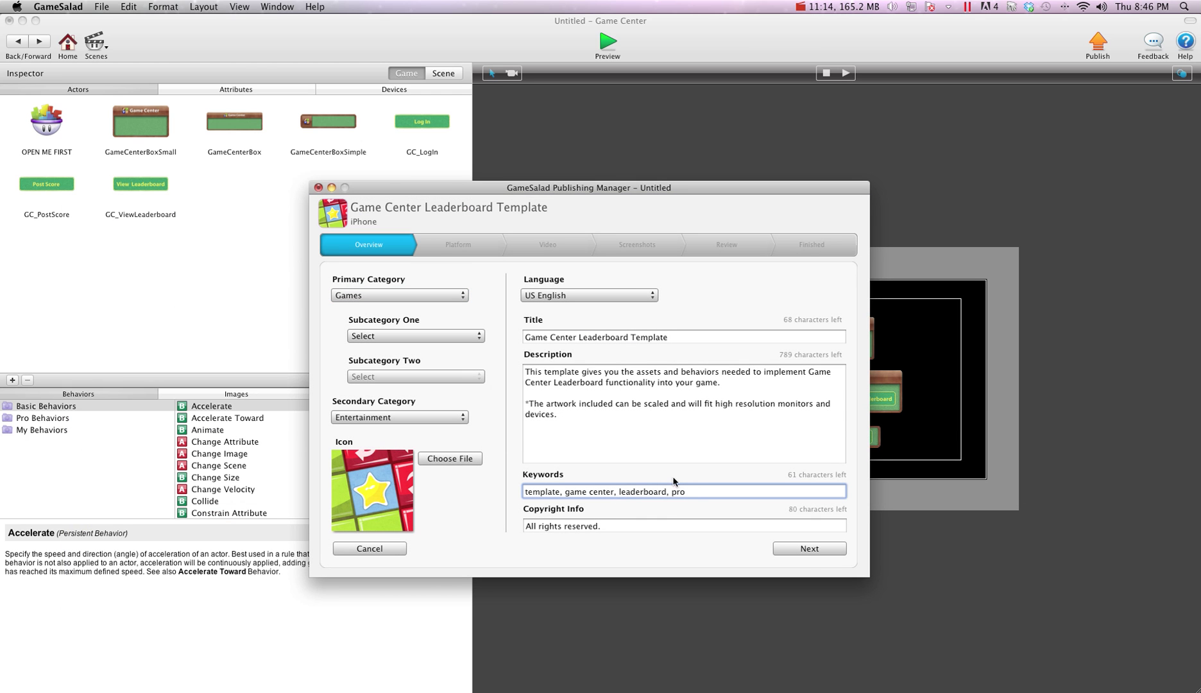
click(805, 549)
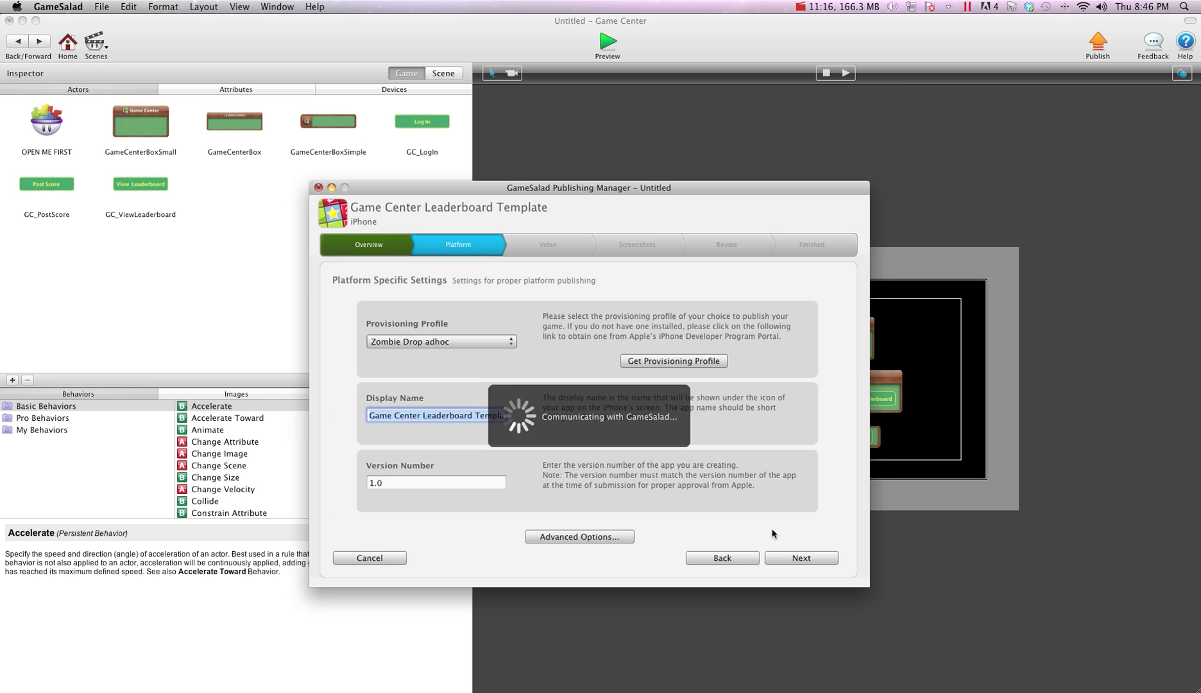
Choose the 'my crazy cool game' provisioning profile, keep minimum iOS 3.0, and set display name 'my crazy cool game'
click(401, 345)
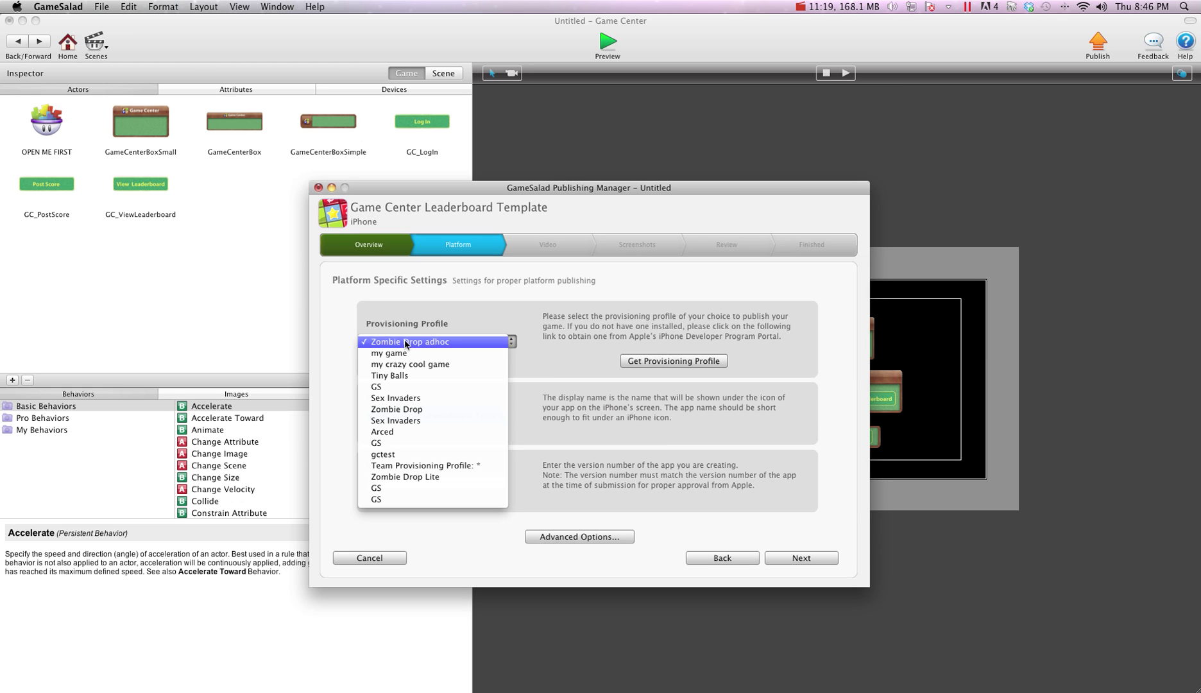
click(425, 364)
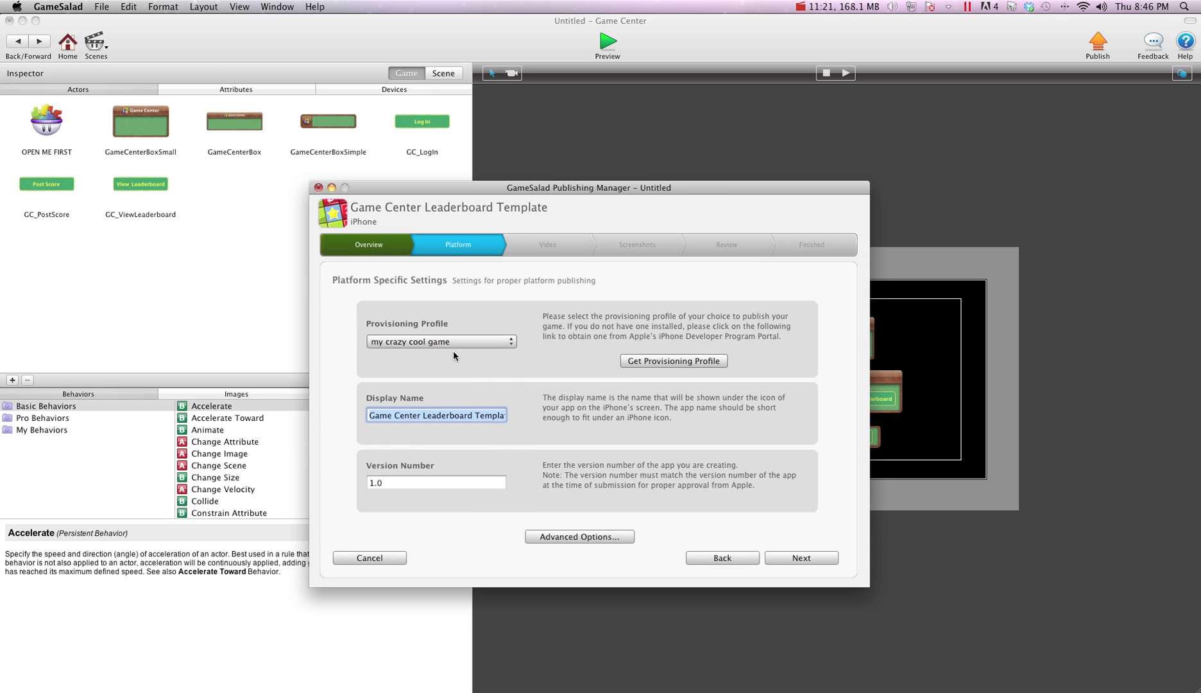
click(593, 537)
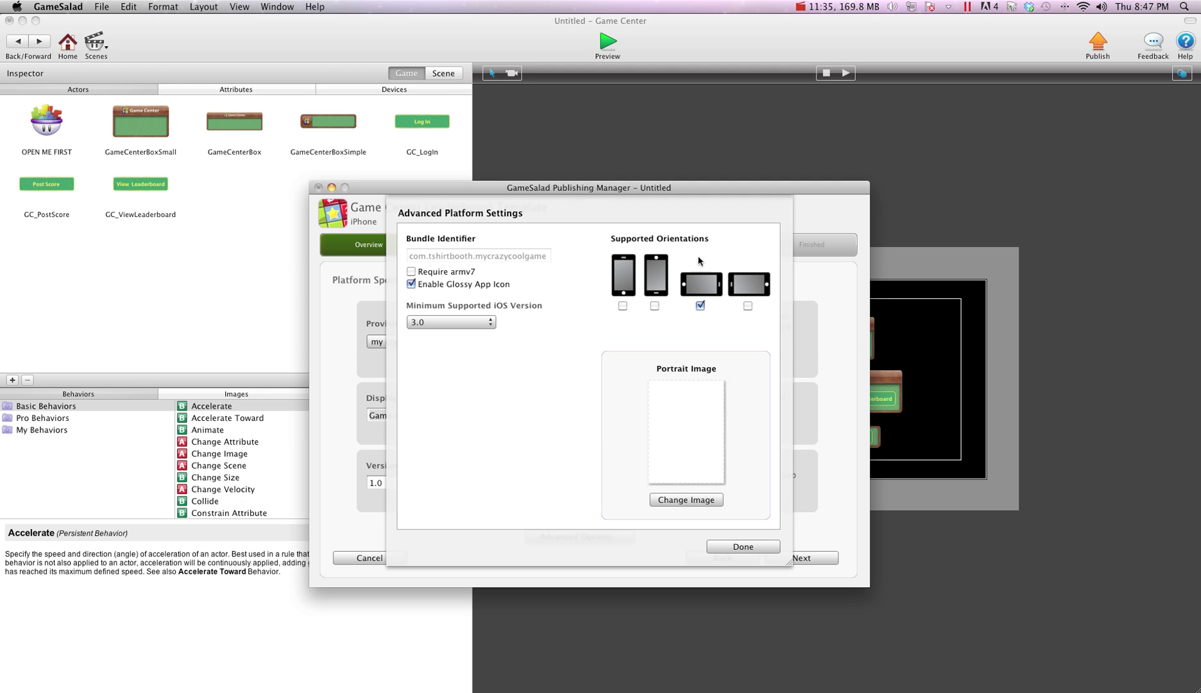
click(457, 321)
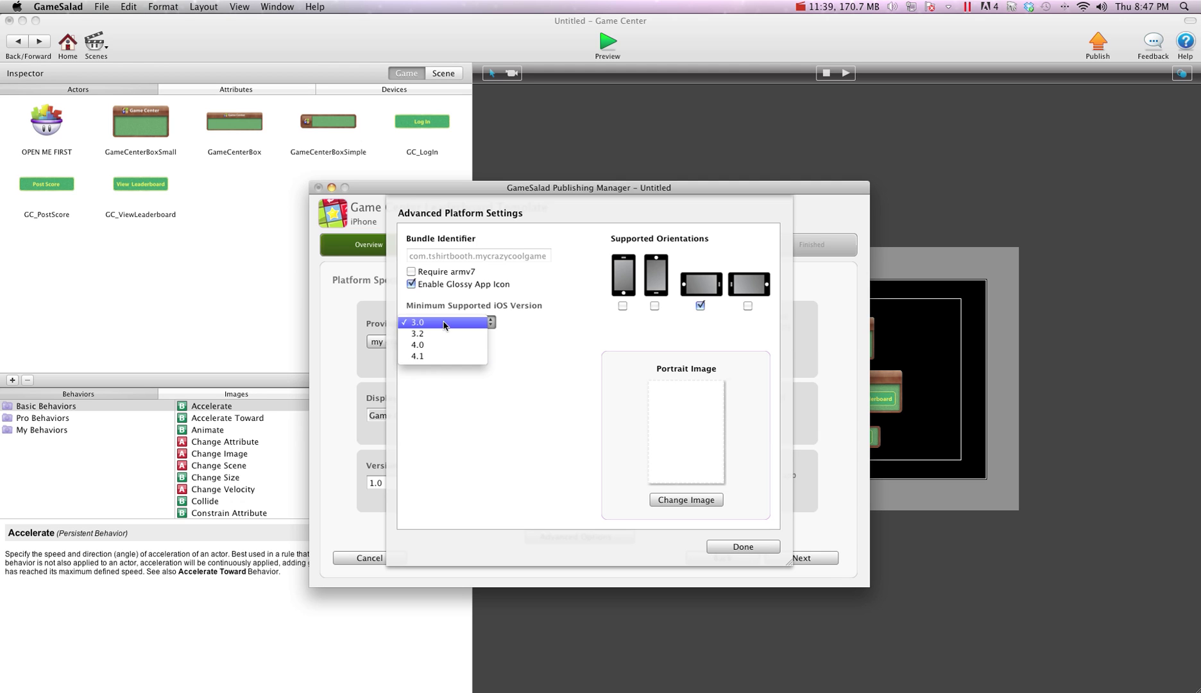
click(455, 322)
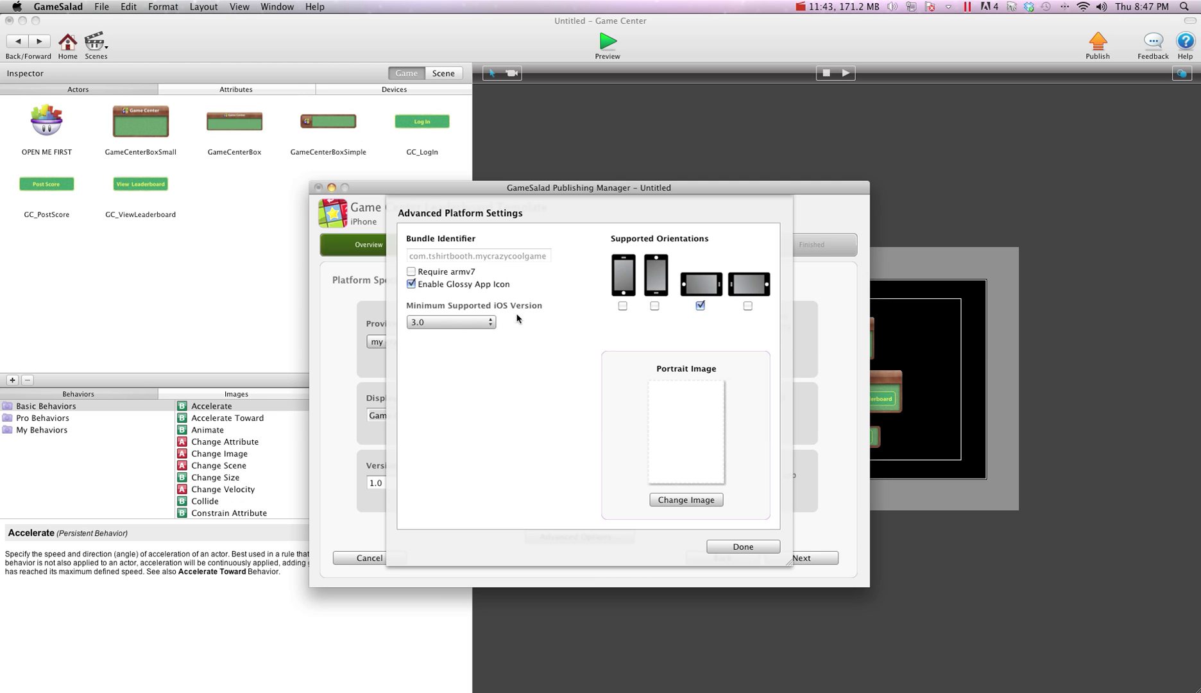
click(758, 546)
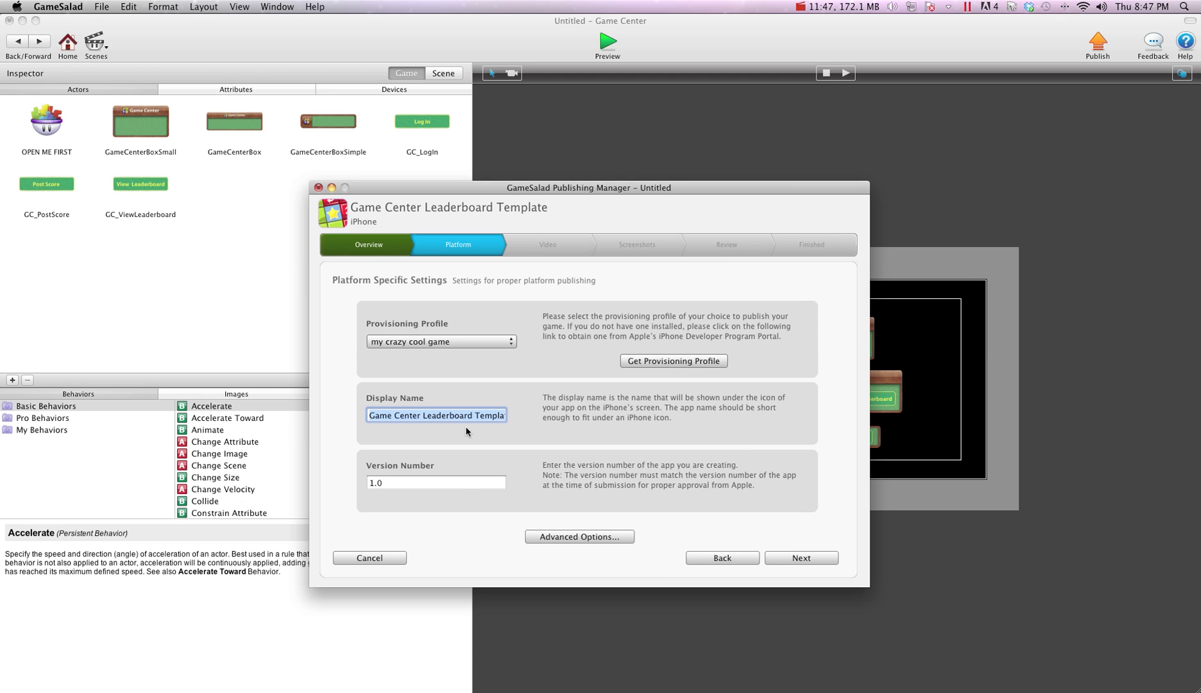
triple_click(470, 417)
text(my crazy cool game)
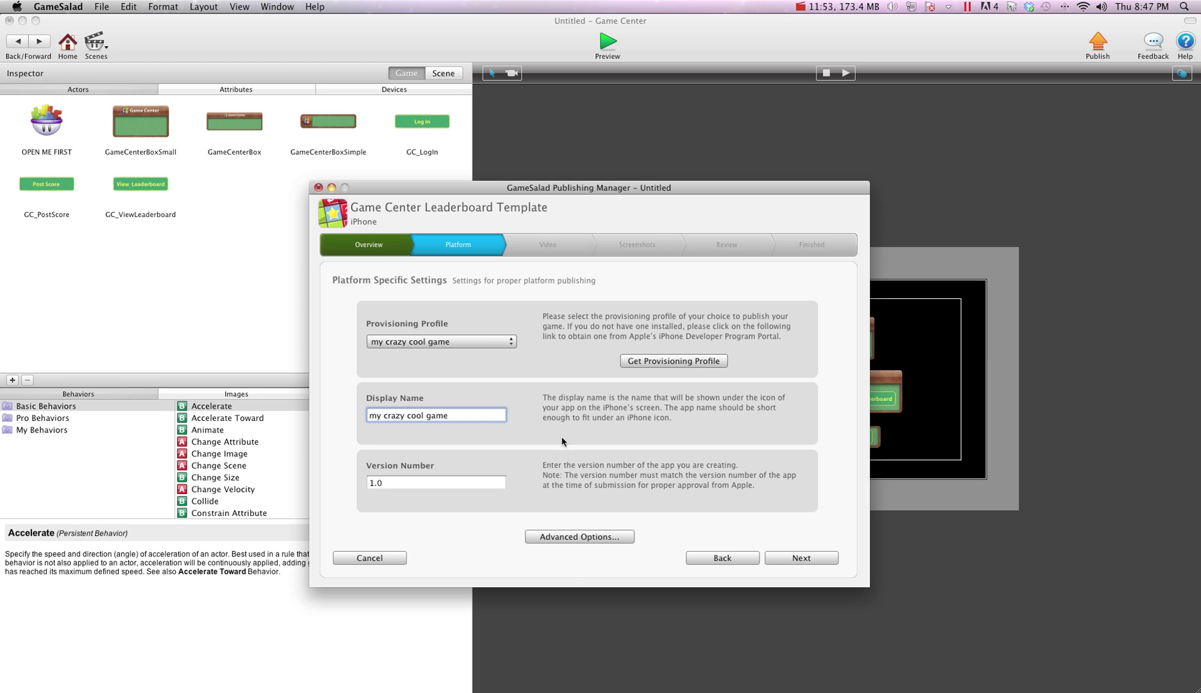
Skip the video, drag the first scene thumbnail into screenshot slot 1, and check the Review page
click(808, 558)
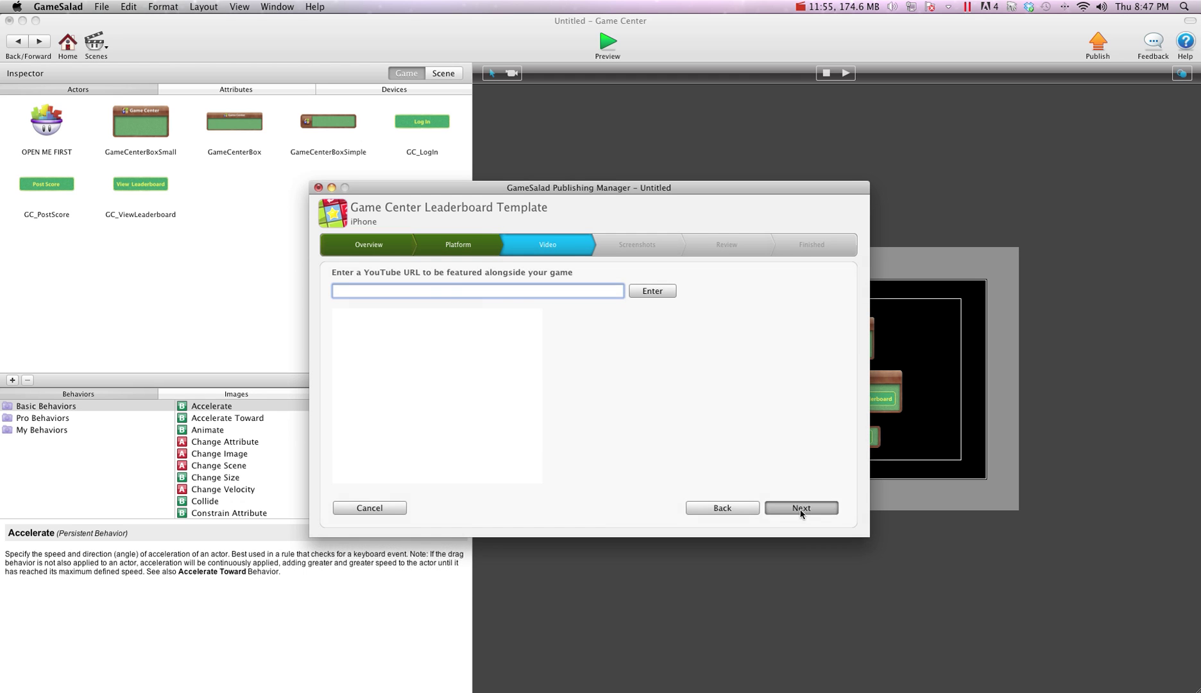
click(801, 508)
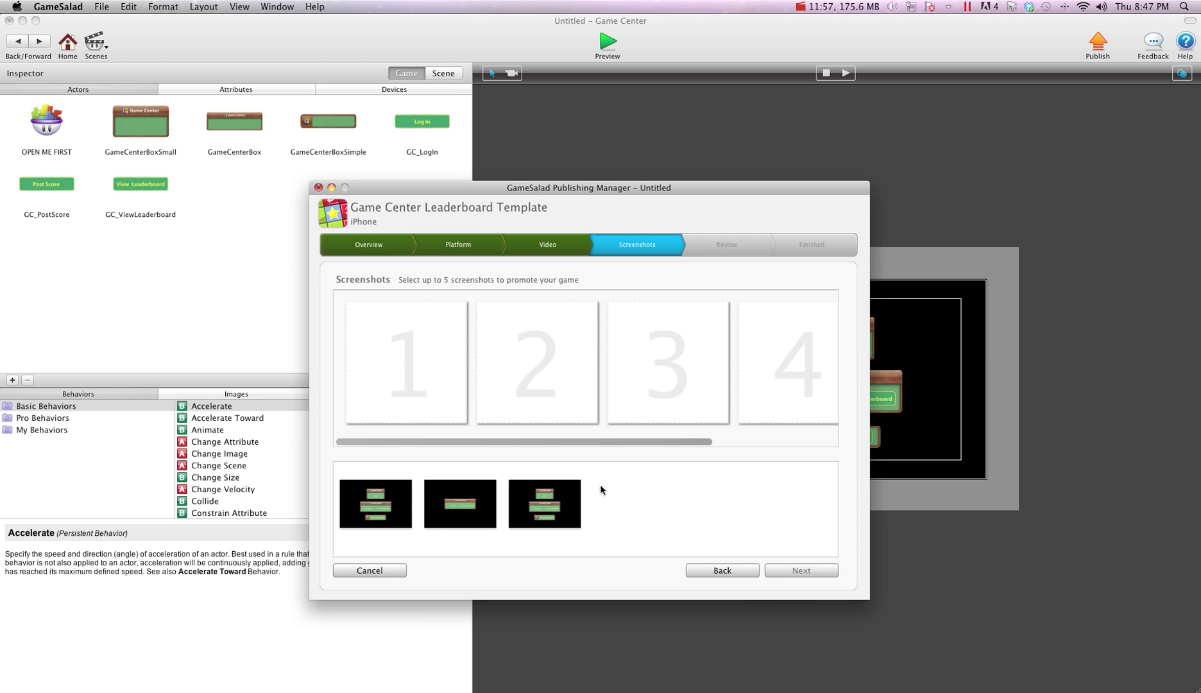
drag(394, 489, 416, 412)
click(801, 571)
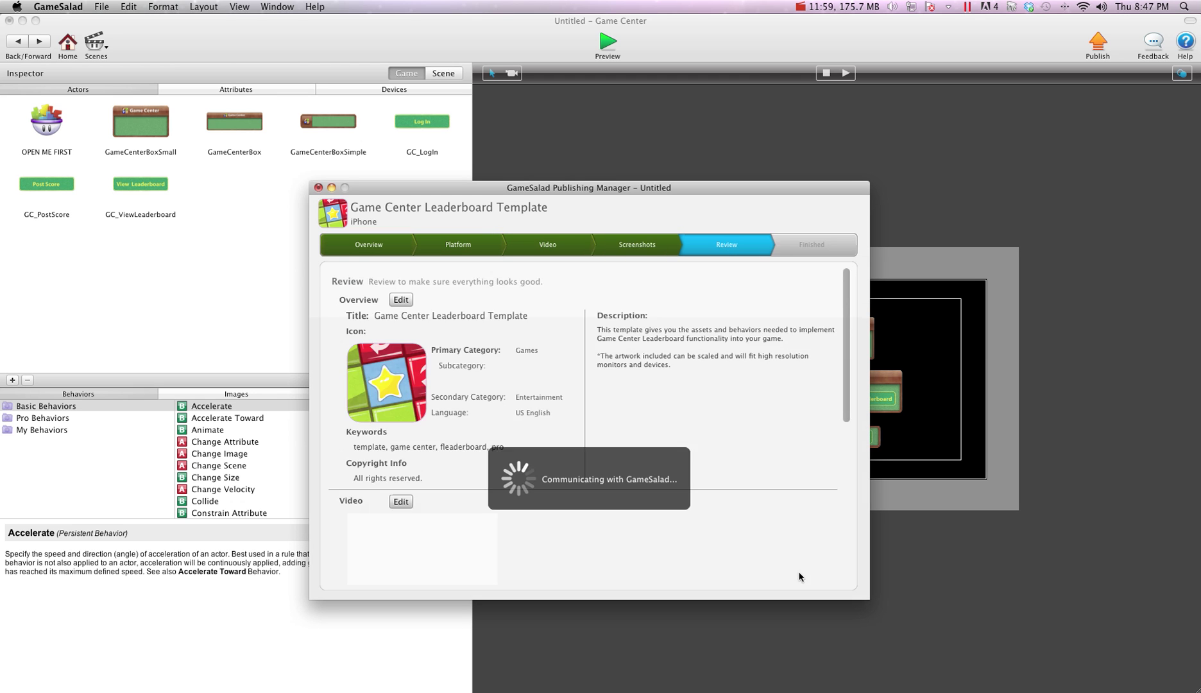
scroll(799, 557, down, 5)
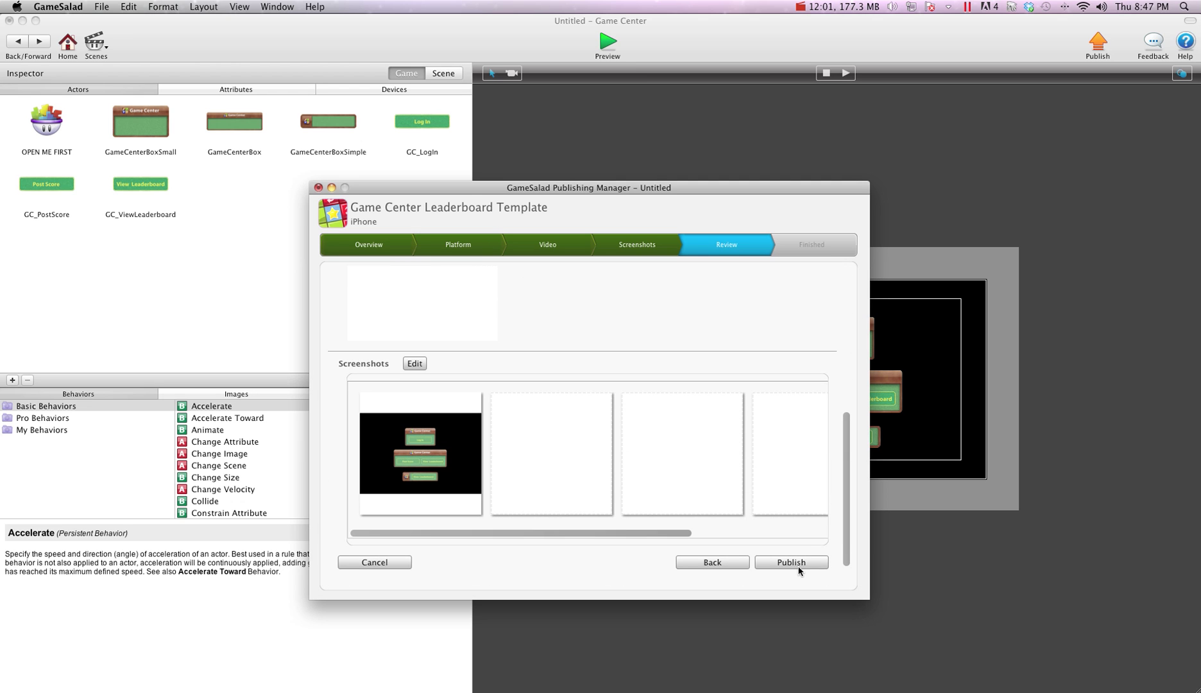